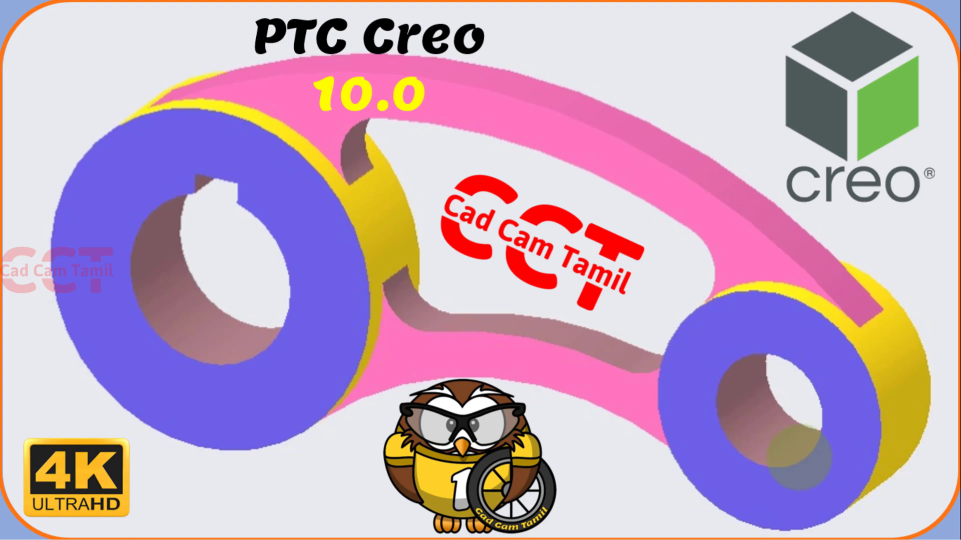
Advance the slideshow past the PTC Creo title slide to the closing Thank You slide.
left_click(605, 382)
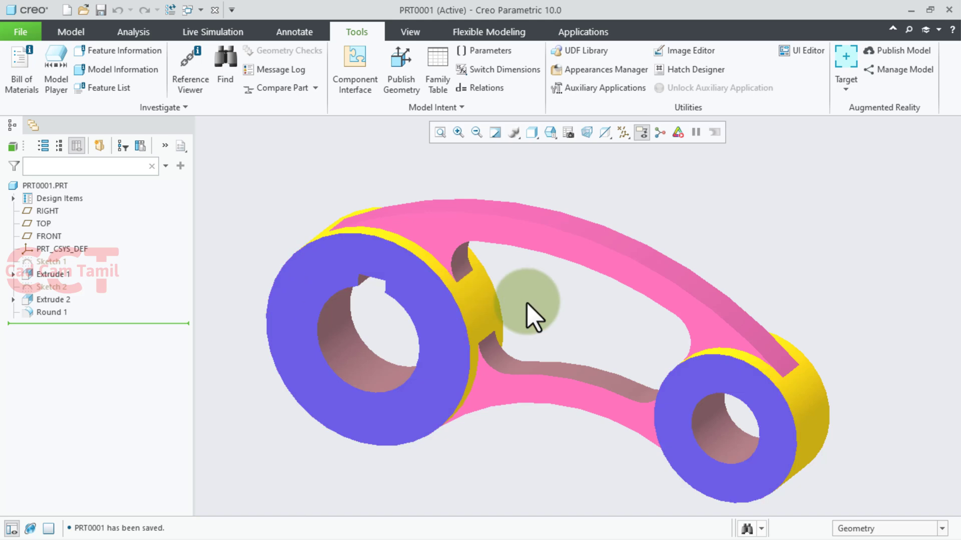
Orbit the lever link part PRT0001 to view it from other sides.
mouse_move(526, 303)
middle_mouse_down()
mouse_move(561, 326)
mouse_move(557, 344)
mouse_move(573, 221)
mouse_move(530, 311)
mouse_move(529, 283)
mouse_move(557, 285)
mouse_move(536, 285)
mouse_move(553, 315)
mouse_move(517, 286)
mouse_move(516, 272)
mouse_move(540, 291)
mouse_move(545, 281)
middle_mouse_up()
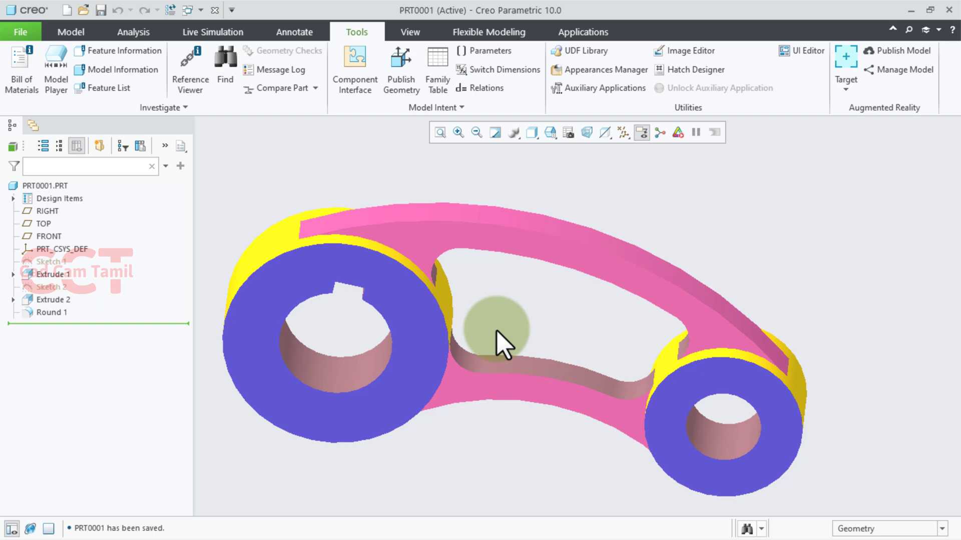
mouse_move(532, 321)
middle_mouse_down()
mouse_move(561, 333)
mouse_move(538, 285)
mouse_move(515, 353)
mouse_move(564, 307)
mouse_move(504, 315)
mouse_move(521, 260)
mouse_move(530, 321)
middle_mouse_up()
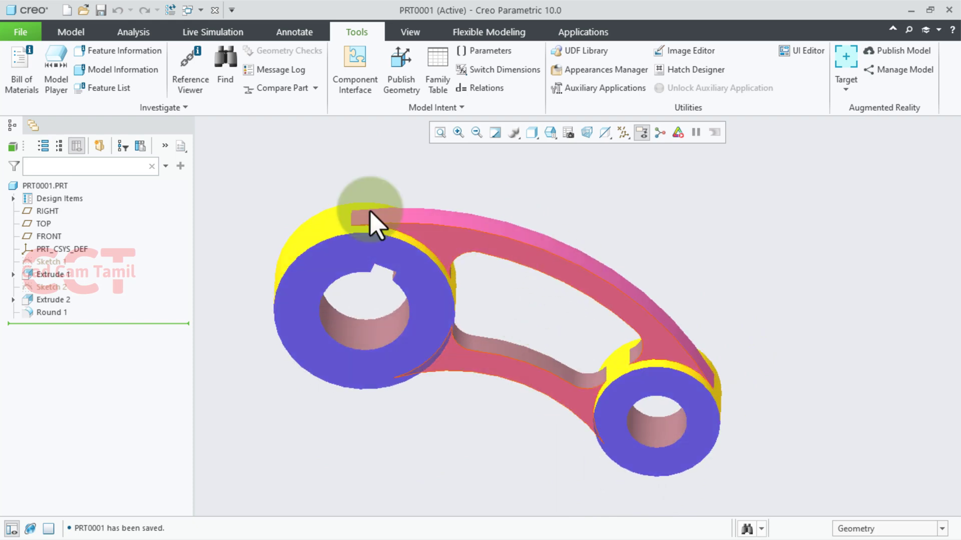
Start a new solid part PRT0002 with the default template turned off.
left_click(66, 9)
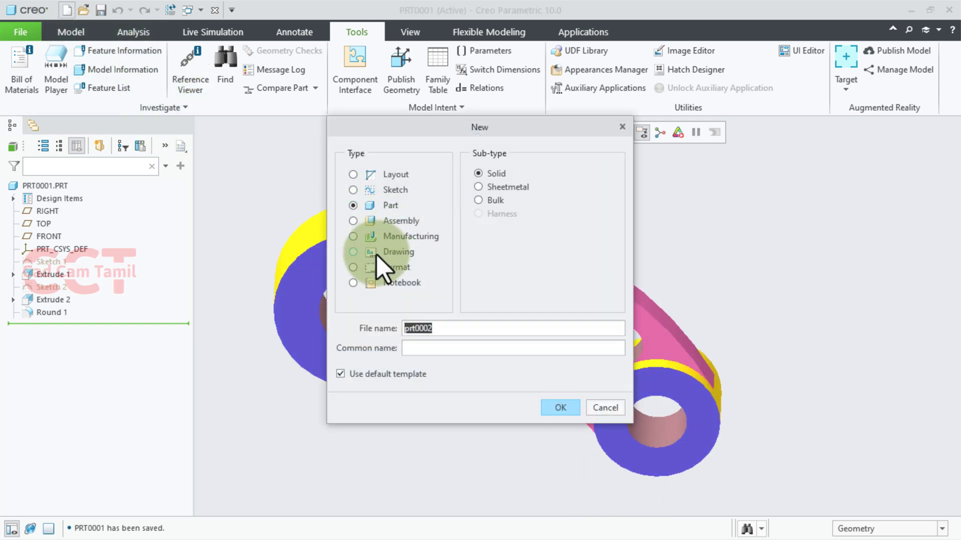
left_click(353, 374)
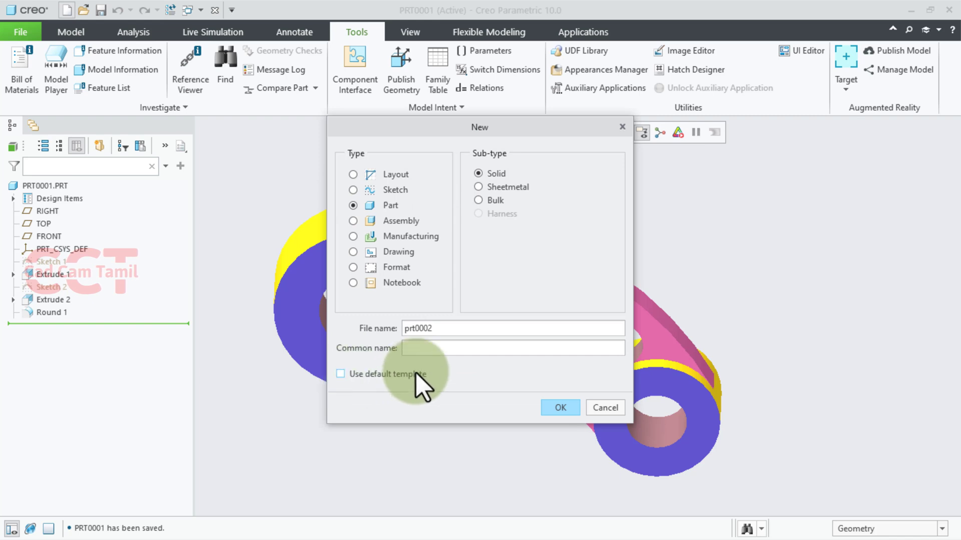
left_click(444, 331)
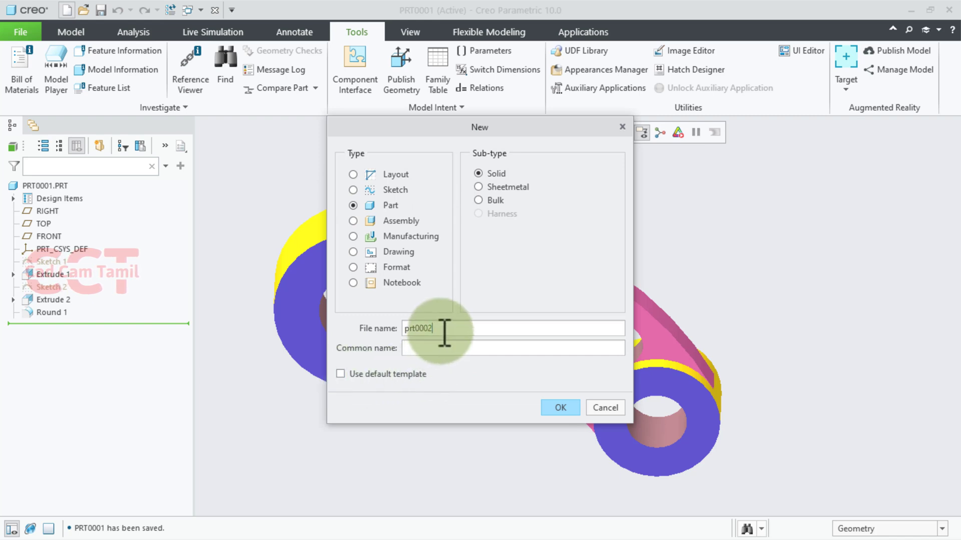
left_click(559, 407)
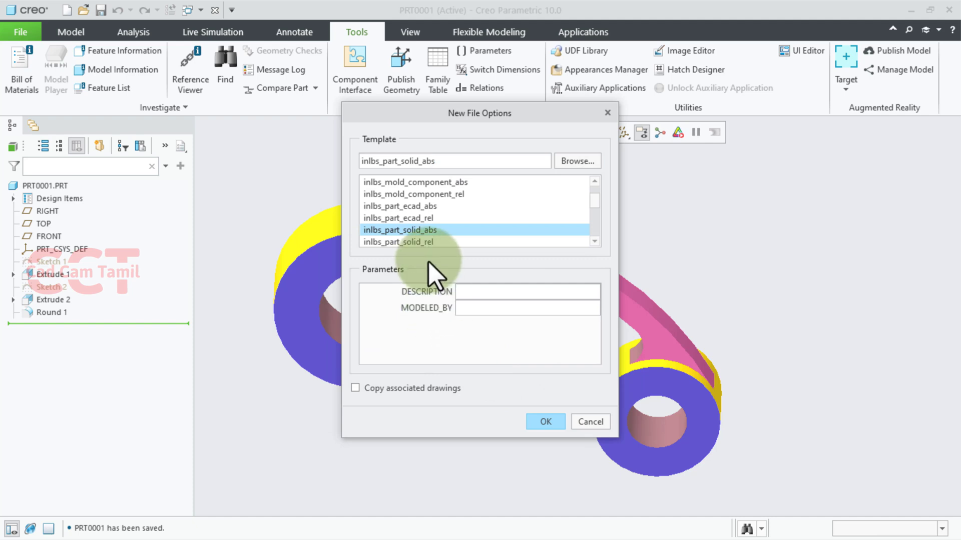
Choose the mmns_part_solid_abs template and create the part.
scroll(401, 227, "down", 2)
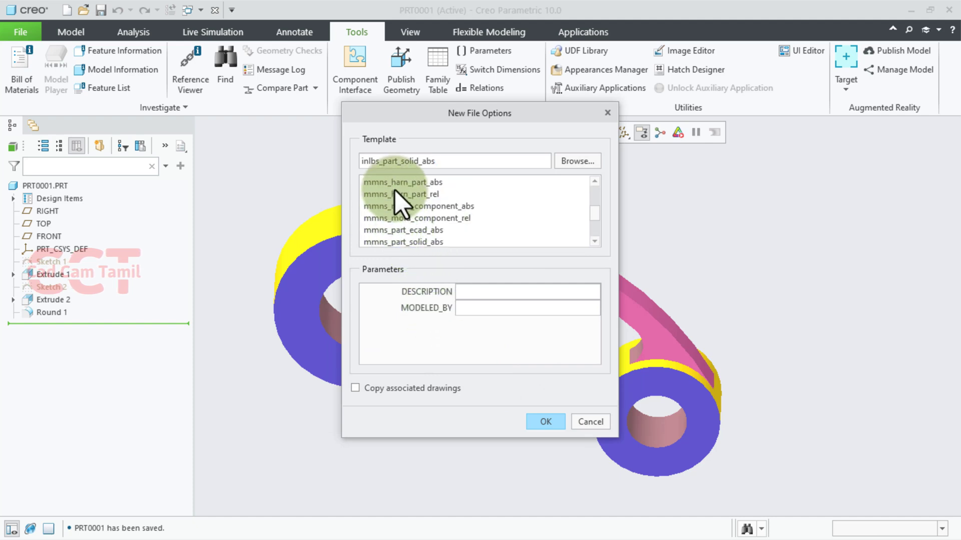
left_click(396, 203)
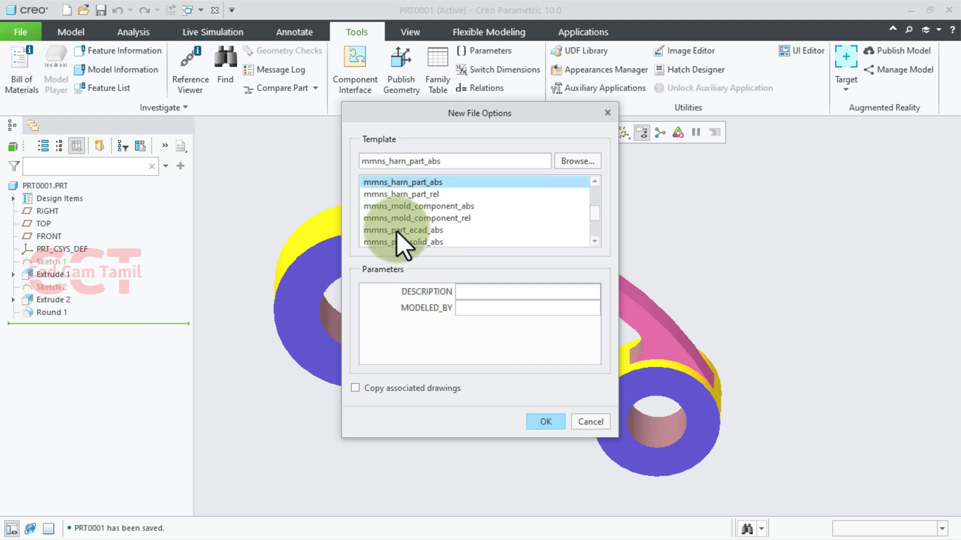
left_click(398, 230)
scroll(398, 231, "down", 1)
left_click(398, 206)
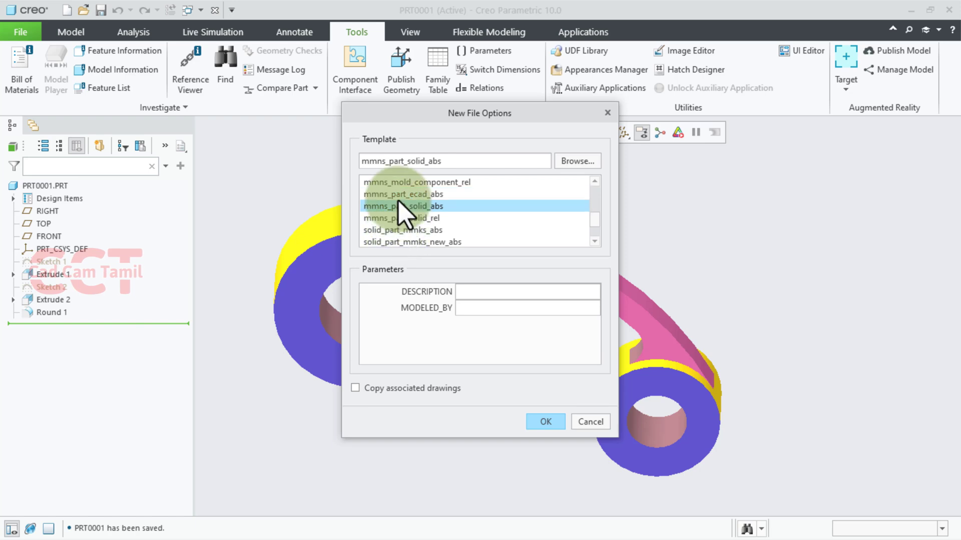
left_click(548, 421)
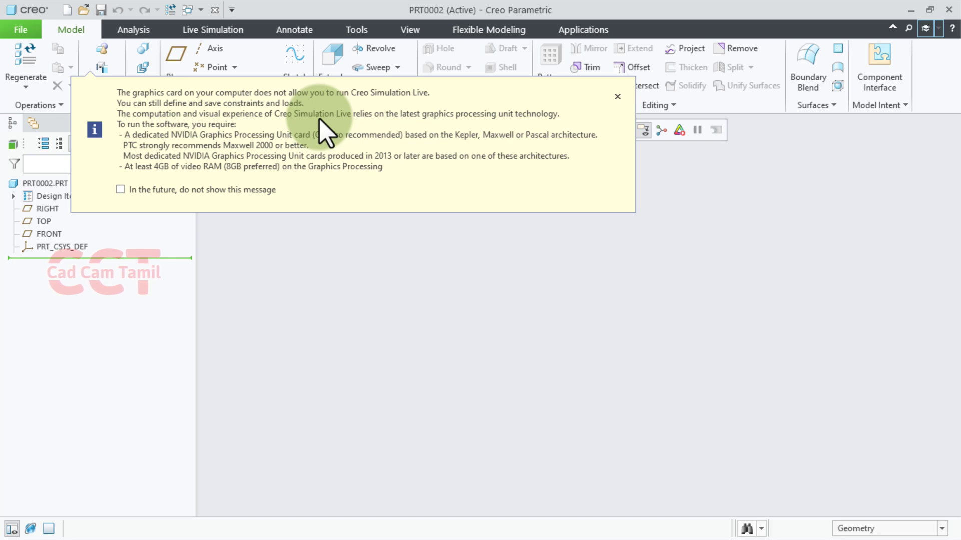
Start a sketch on the FRONT datum plane, viewed face-on.
left_click(580, 118)
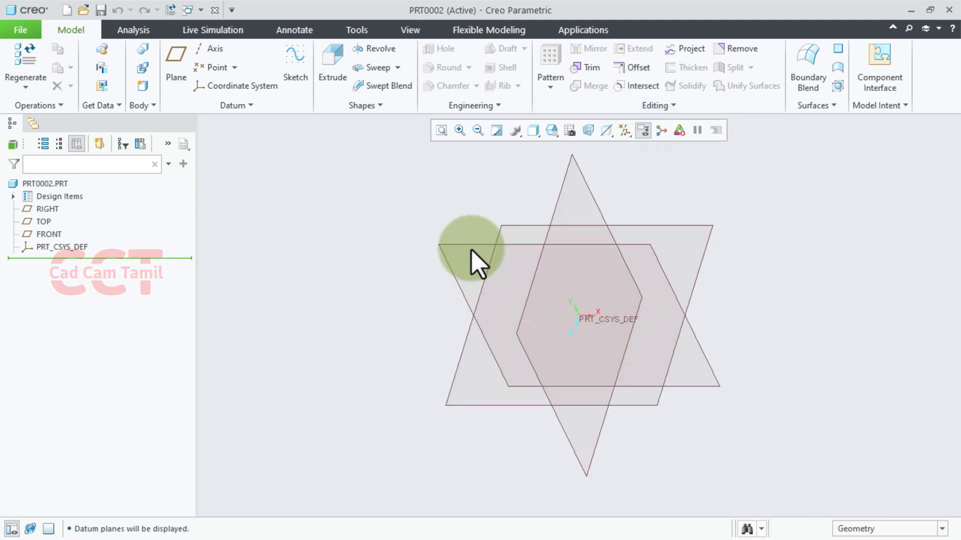
left_click(472, 248)
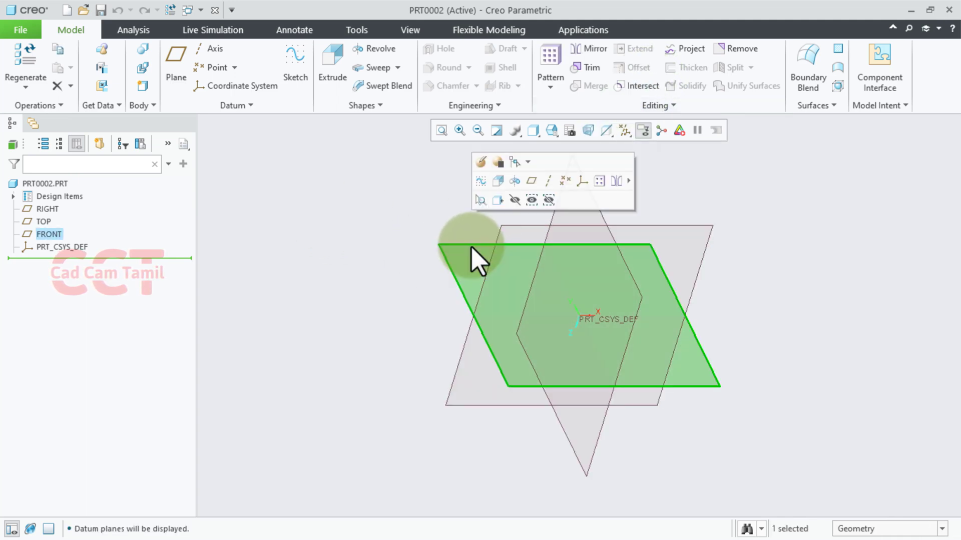
left_click(481, 181)
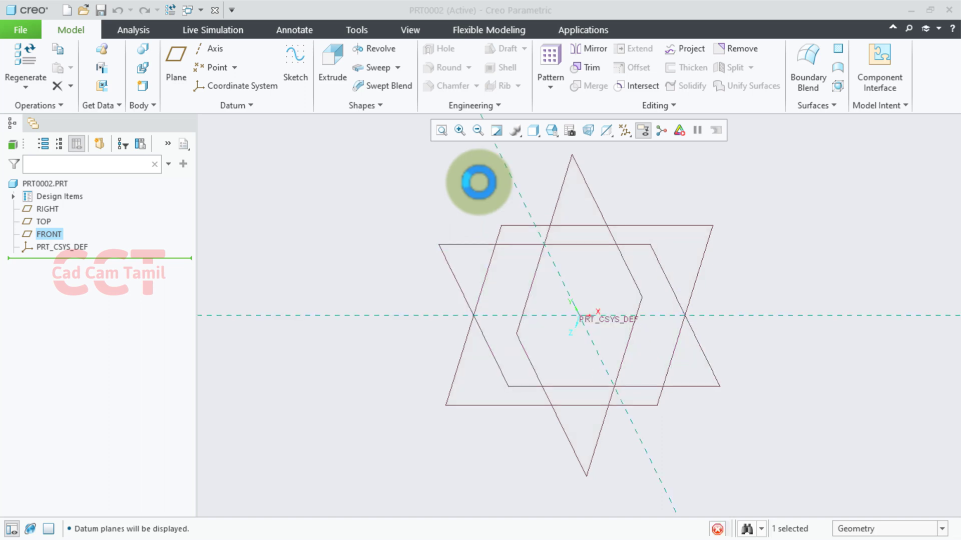
left_click(597, 130)
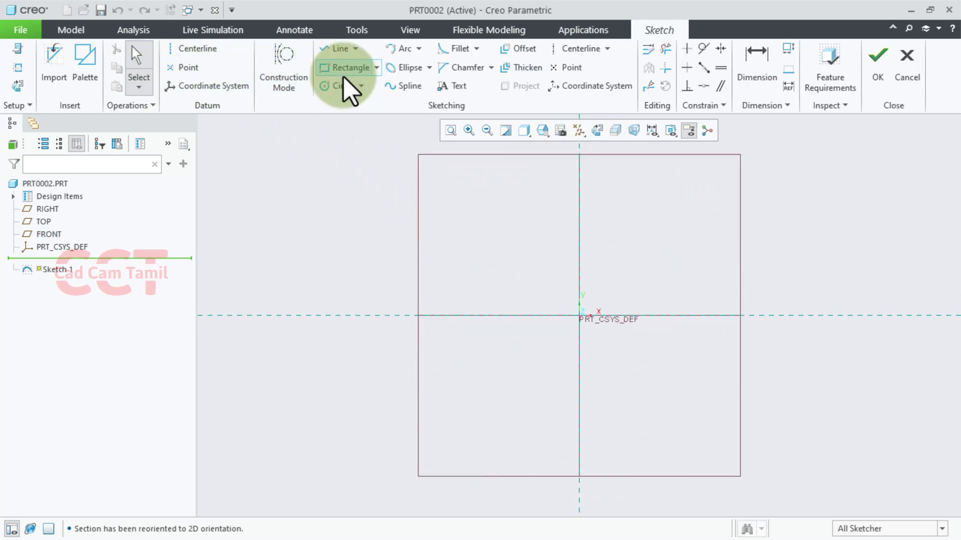
Draw two concentric circle pairs, one at the origin and one right on the horizontal axis.
left_click(334, 86)
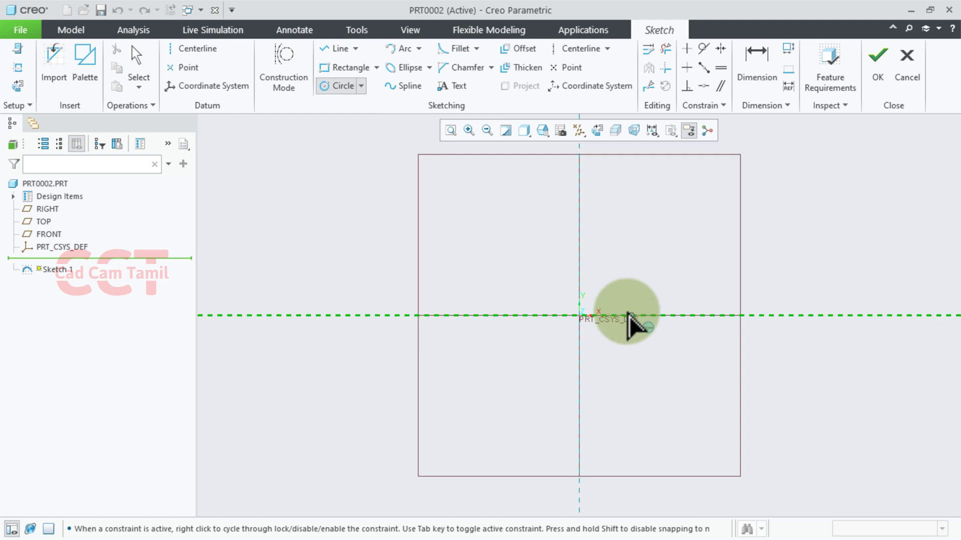
left_click(579, 315)
left_click(616, 232)
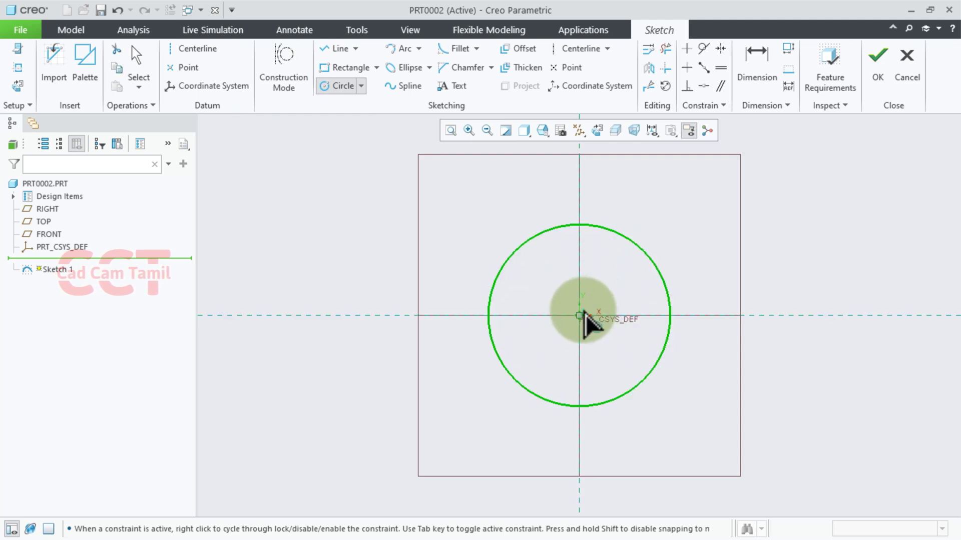
left_click(602, 280)
scroll(294, 328, "down", 1)
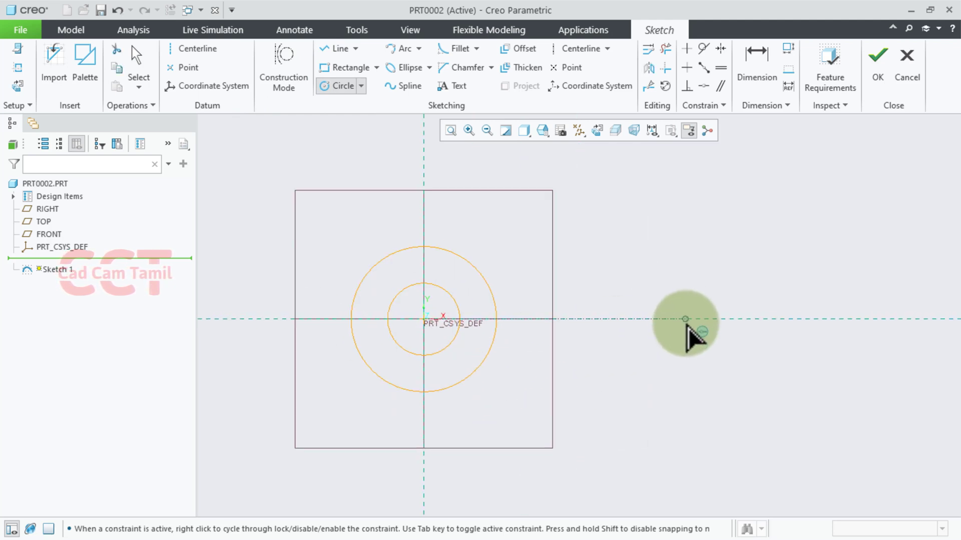
left_click(695, 320)
left_click(707, 273)
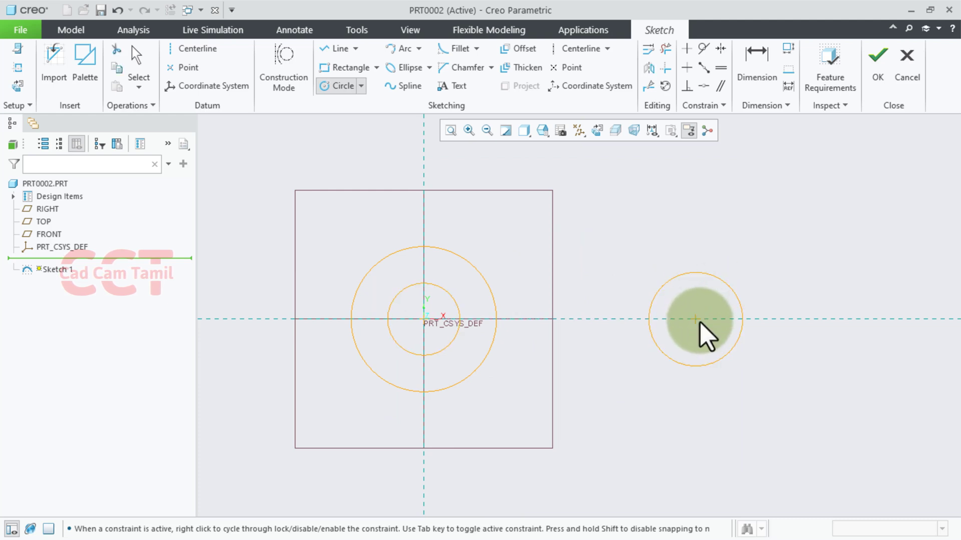
left_click(699, 302)
middle_click(626, 276)
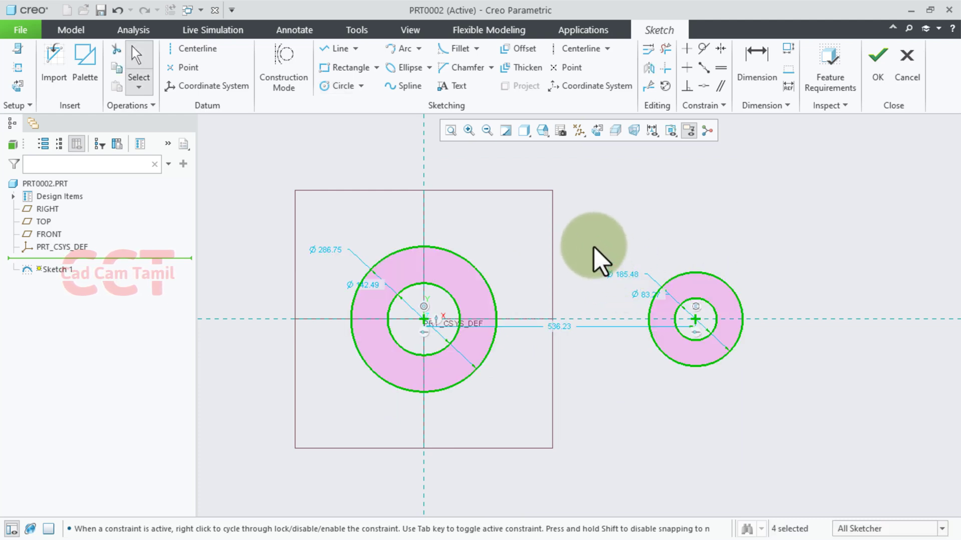
left_click(426, 306)
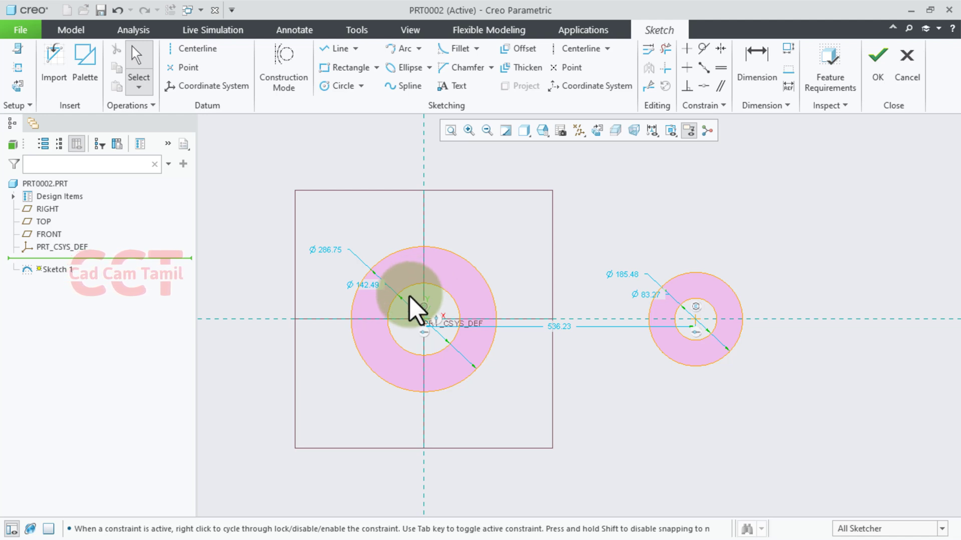
Switch to the PowerPoint slide showing the dimensioned lever reference drawing.
left_click(625, 288)
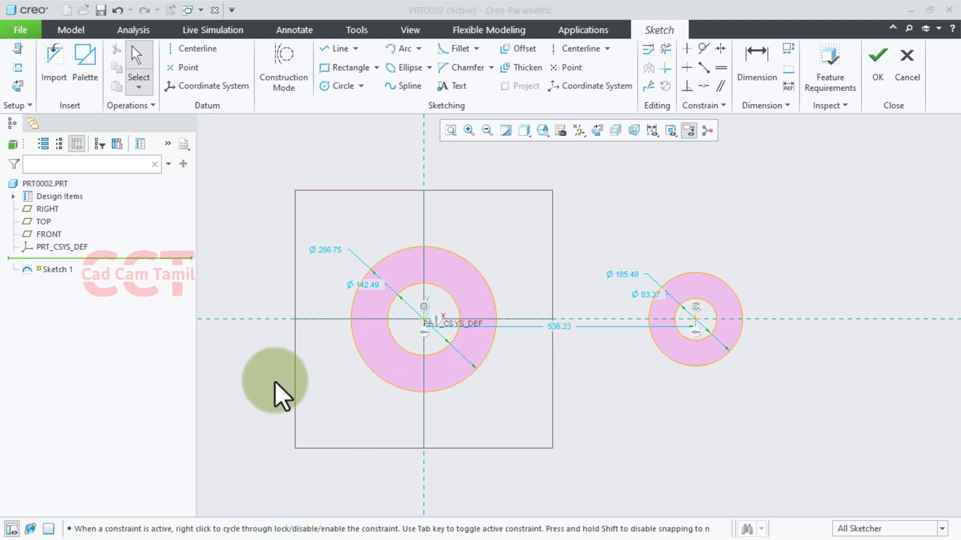
key("alt+Tab")
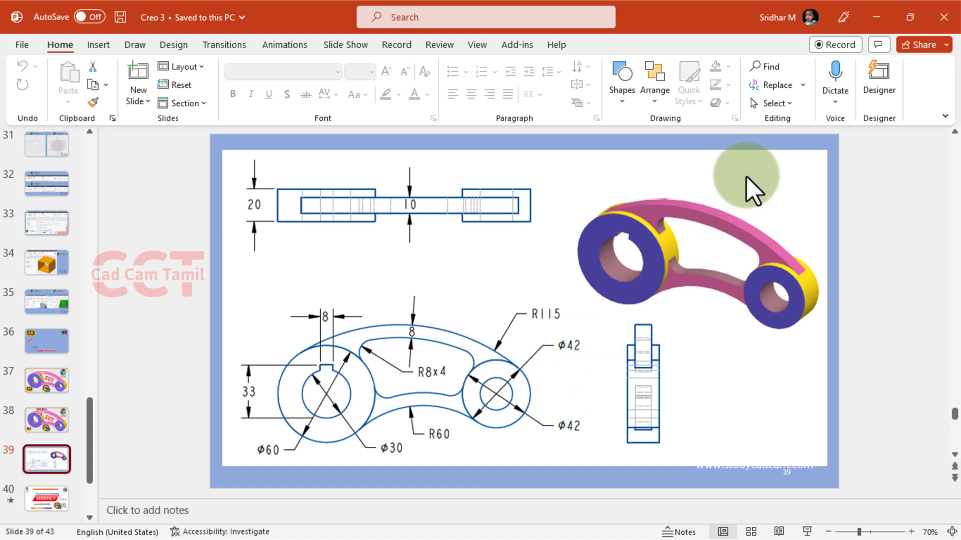
Minimize PowerPoint to view the reference photo and return to the Creo sketch.
left_click(876, 18)
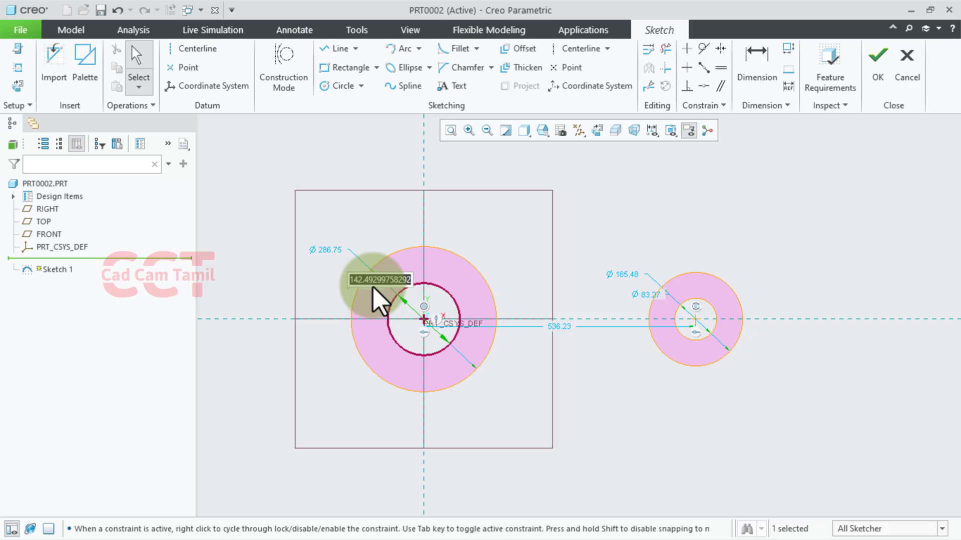
Set the circle diameters to Ø30 at the origin and Ø20/Ø42 on the right.
type("60")
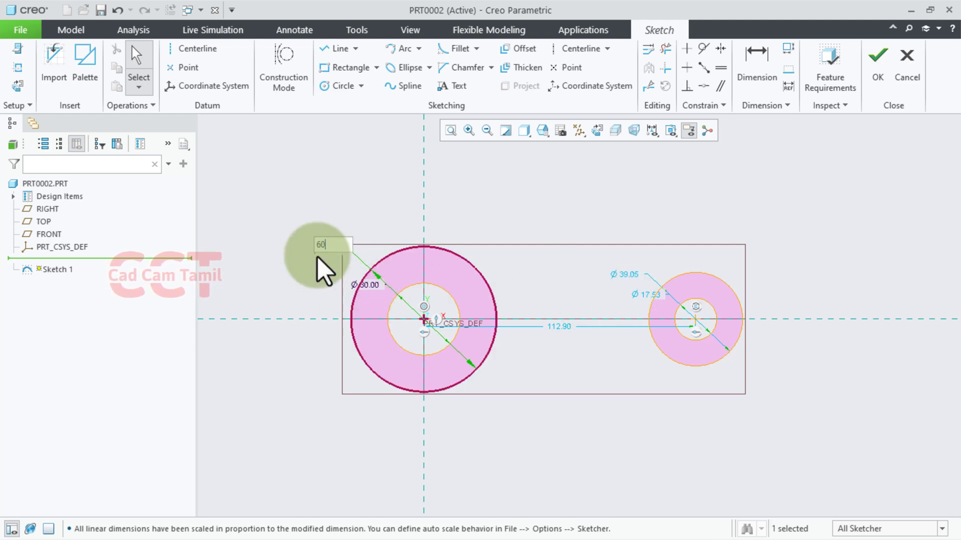
double_click(645, 294)
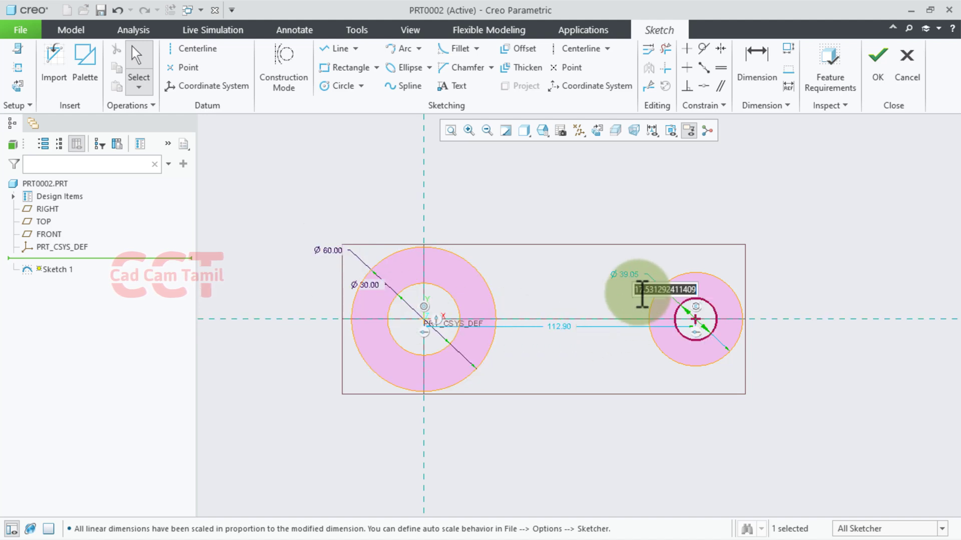
key("Return")
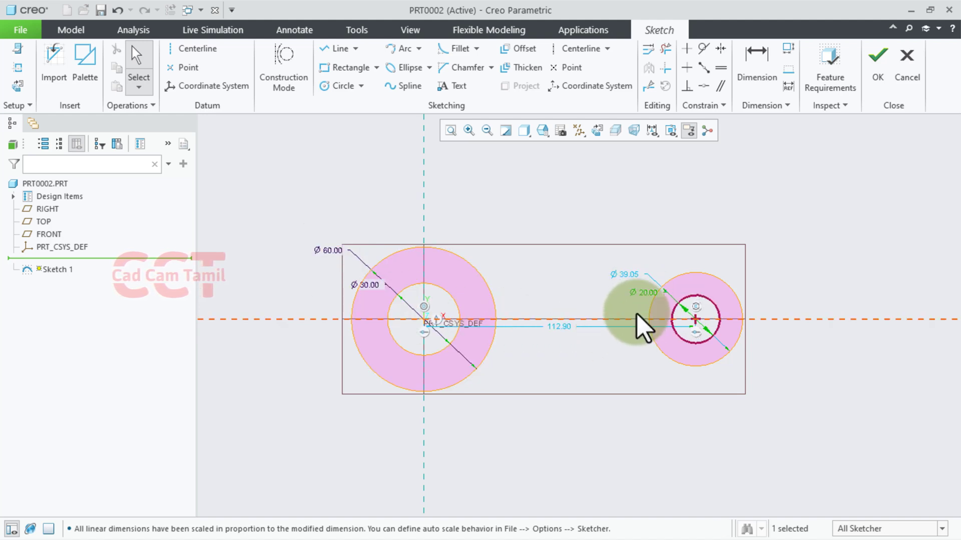
double_click(630, 279)
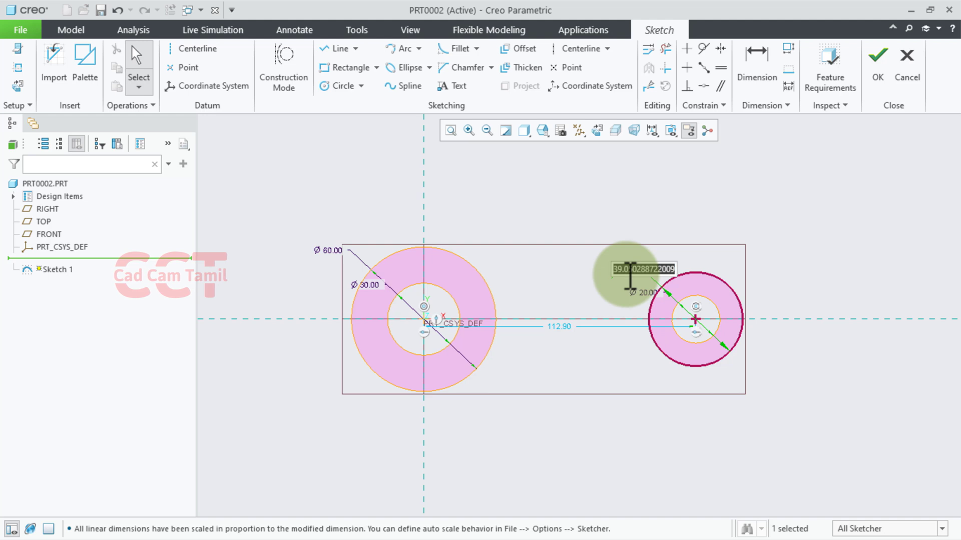
type("42")
key("Return")
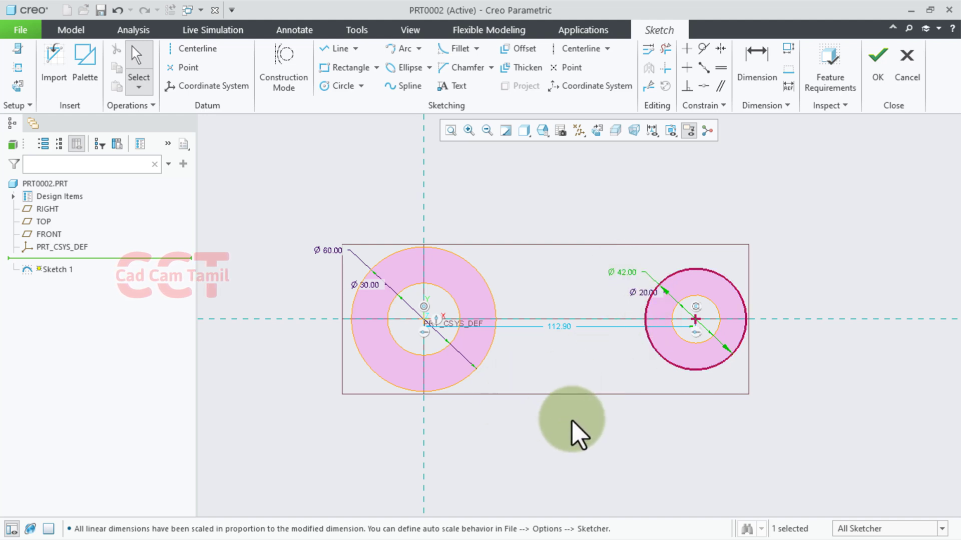
left_click(368, 400)
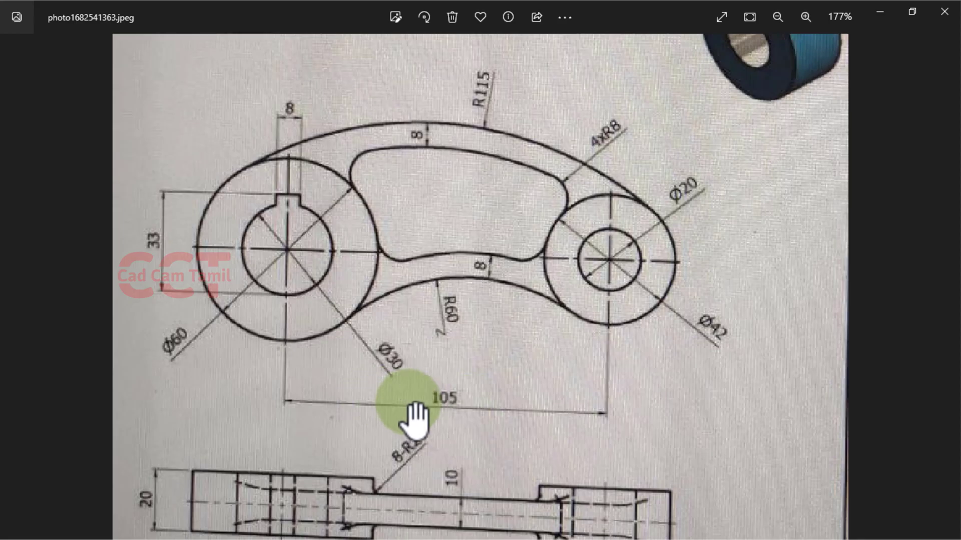
Set the distance between the two circle centres to 105.
double_click(559, 327)
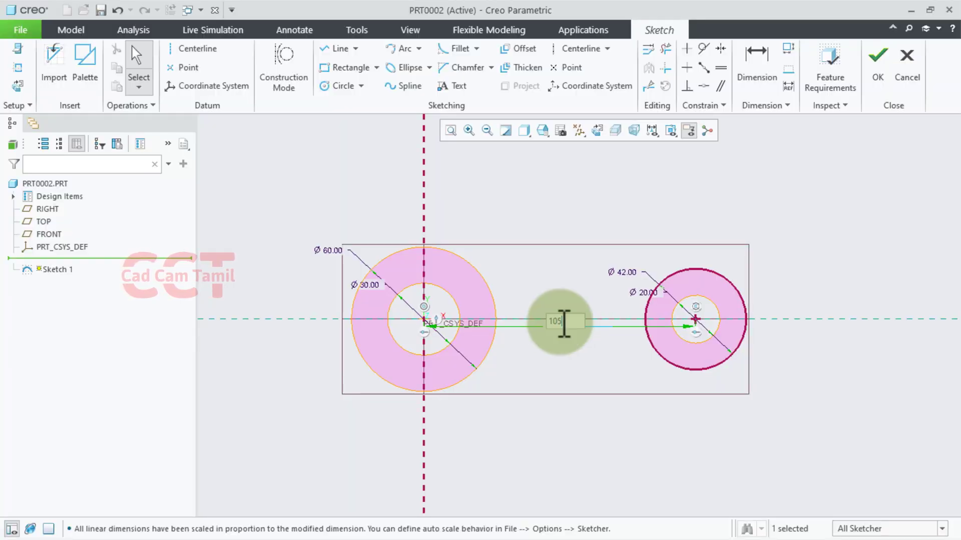
key("Return")
left_click(696, 267)
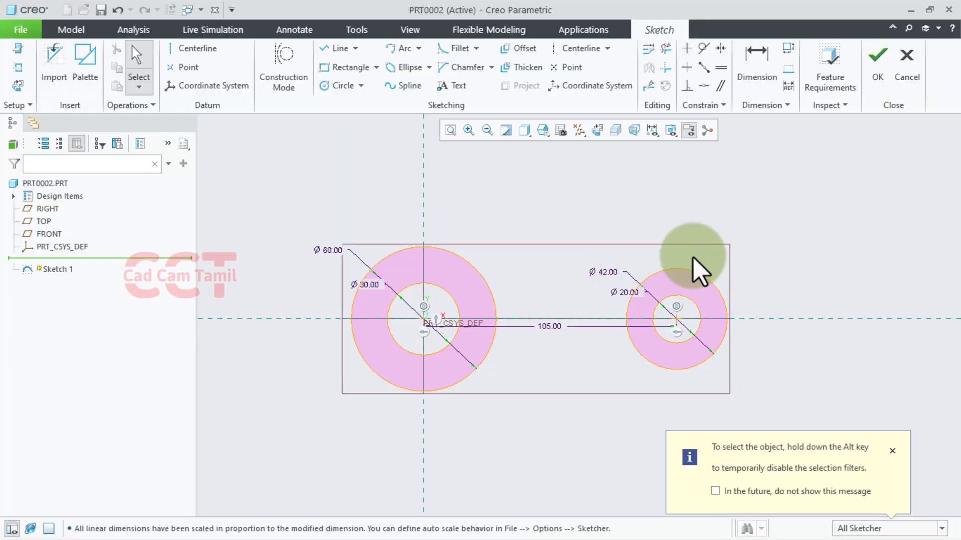
scroll(703, 260, "down", 2)
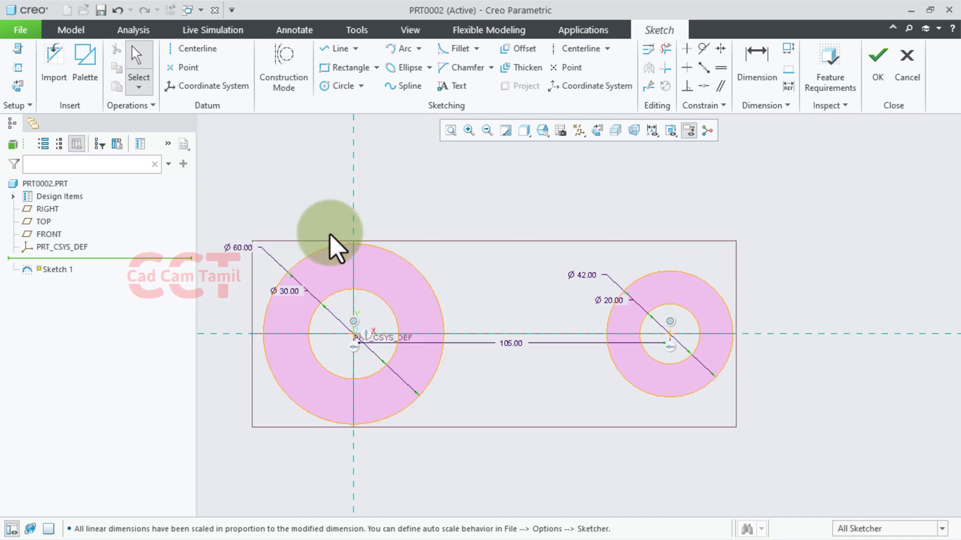
Draw the keyway outline above the Ø30 hole with a width of 8.
left_click(335, 48)
scroll(371, 313, "down", 5)
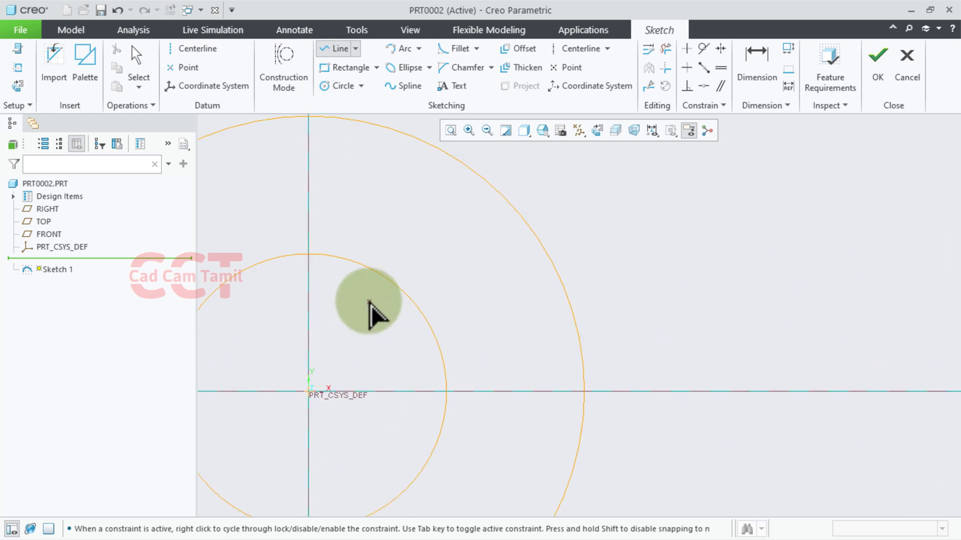
scroll(435, 283, "up", 2)
scroll(380, 280, "up", 1)
scroll(356, 237, "down", 2)
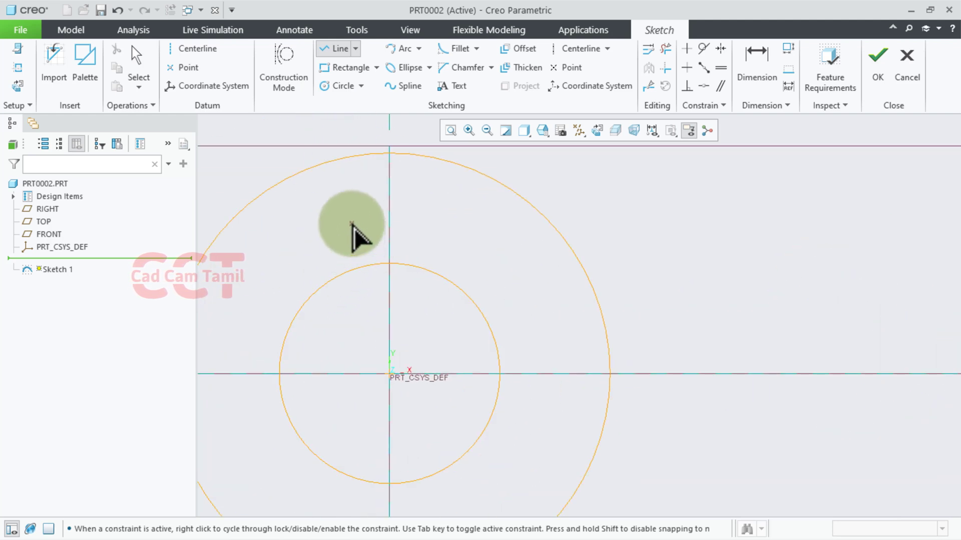
left_click(352, 224)
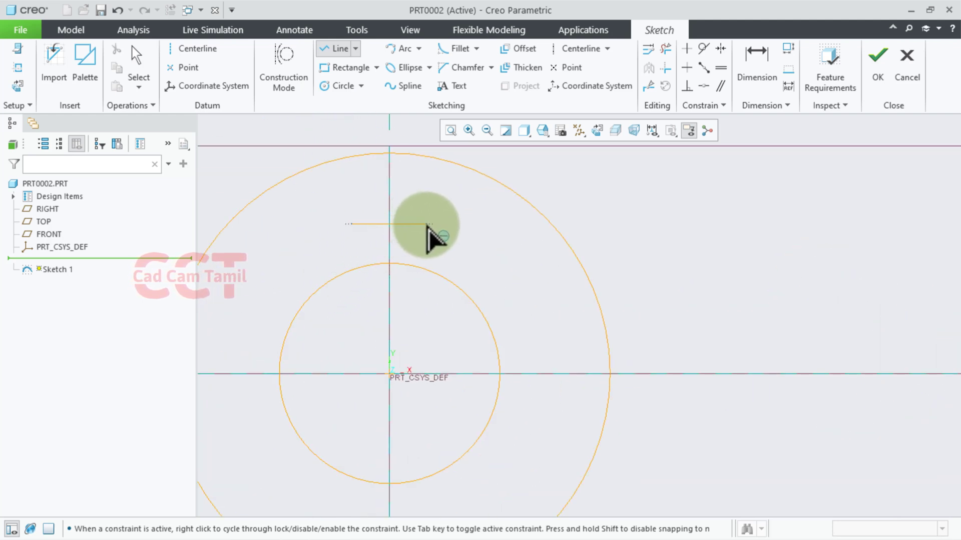
left_click(423, 224)
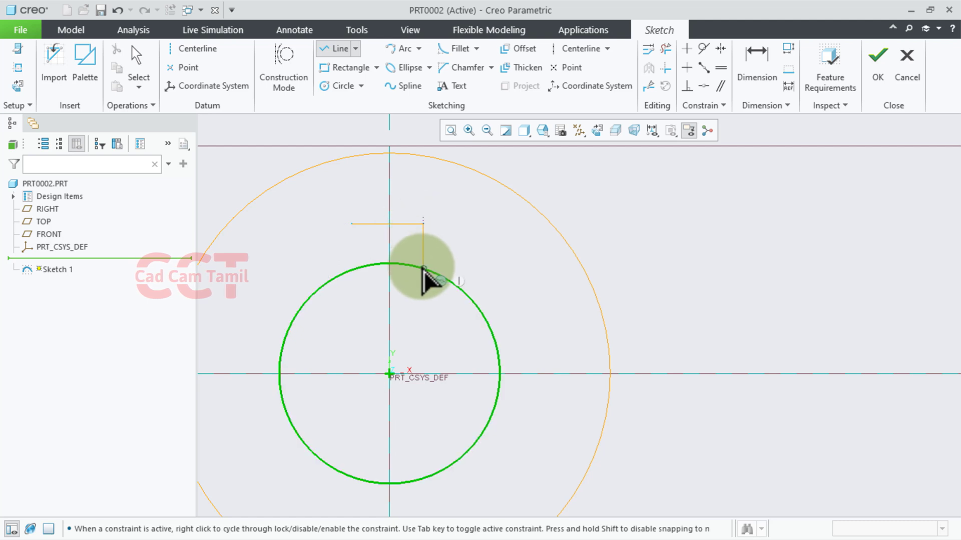
left_click(423, 268)
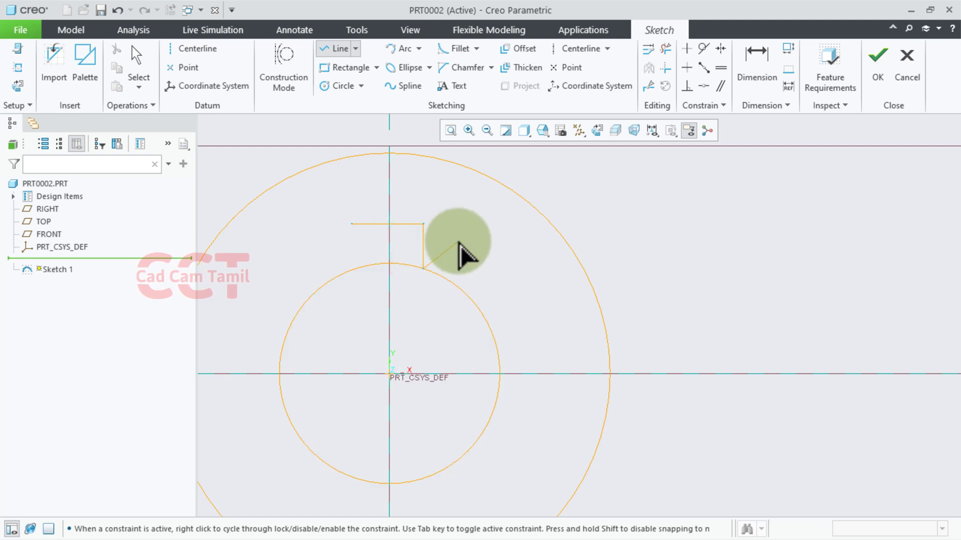
left_click(352, 223)
left_click(352, 269)
middle_click(320, 245)
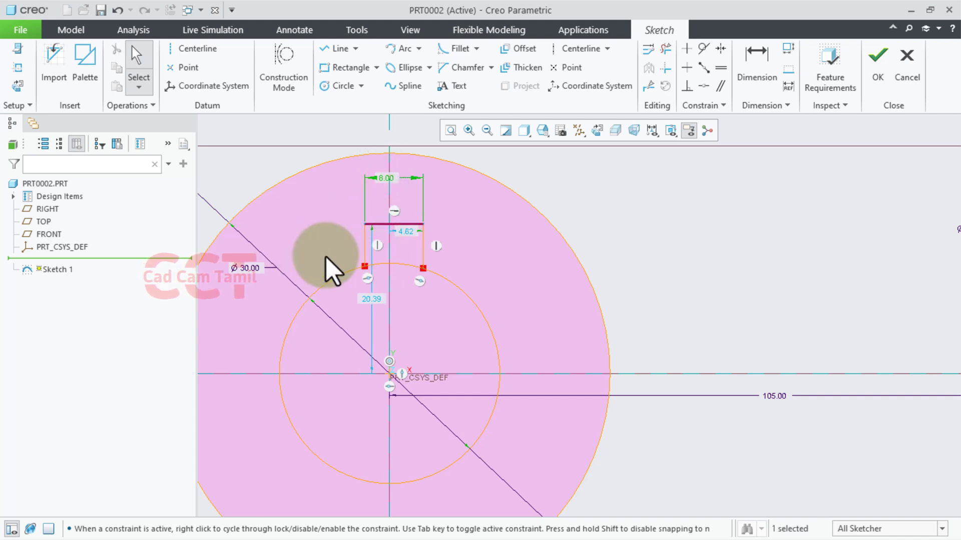
key("Return")
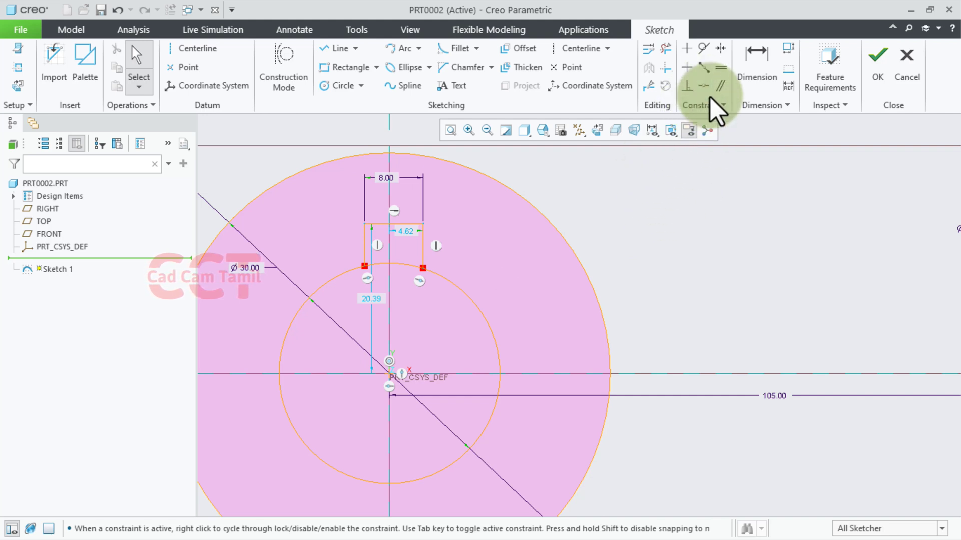
Make the keyway symmetric about the vertical centreline.
left_click(721, 48)
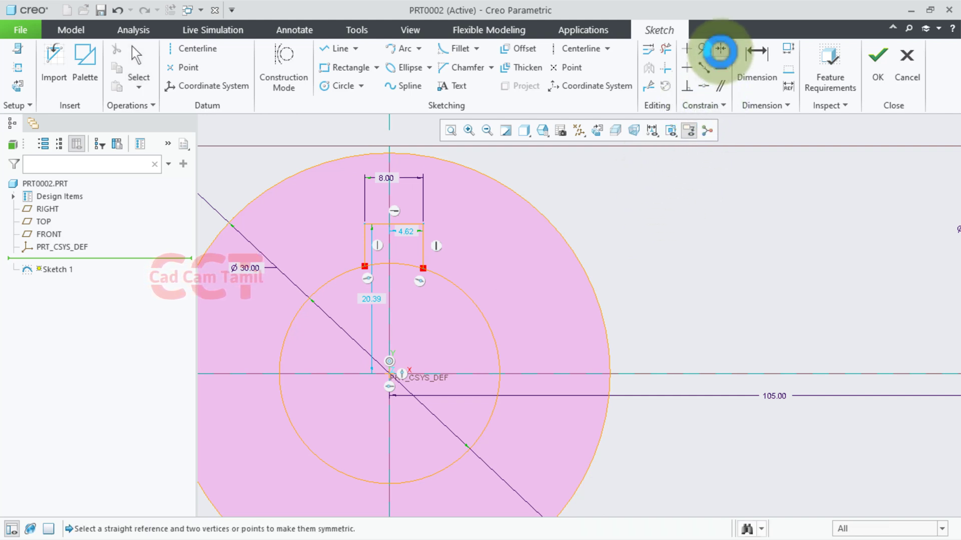
left_click(390, 296)
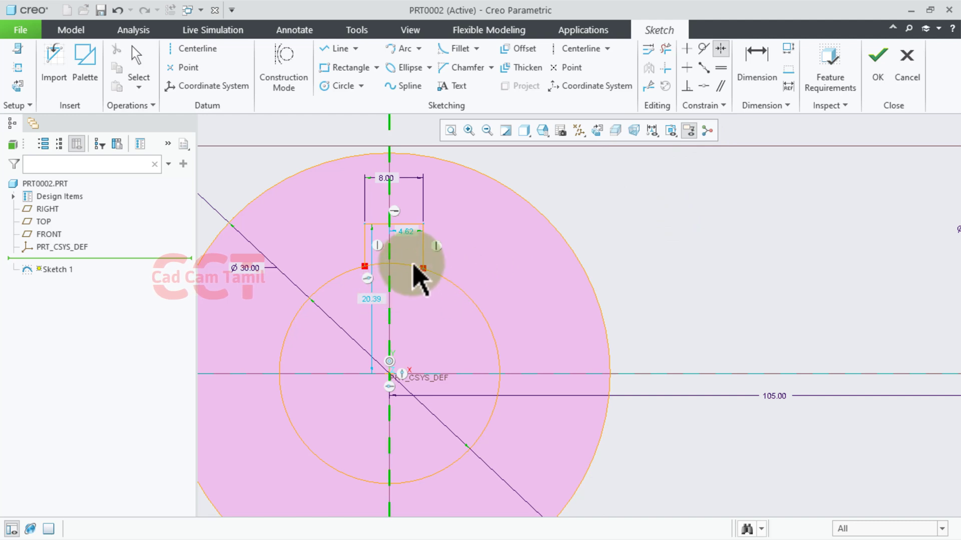
left_click(423, 224)
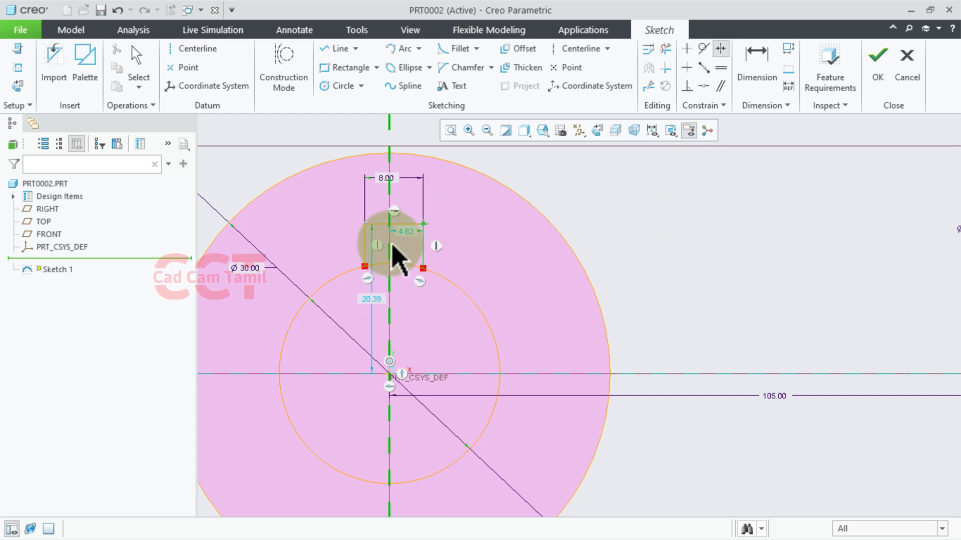
left_click(365, 224)
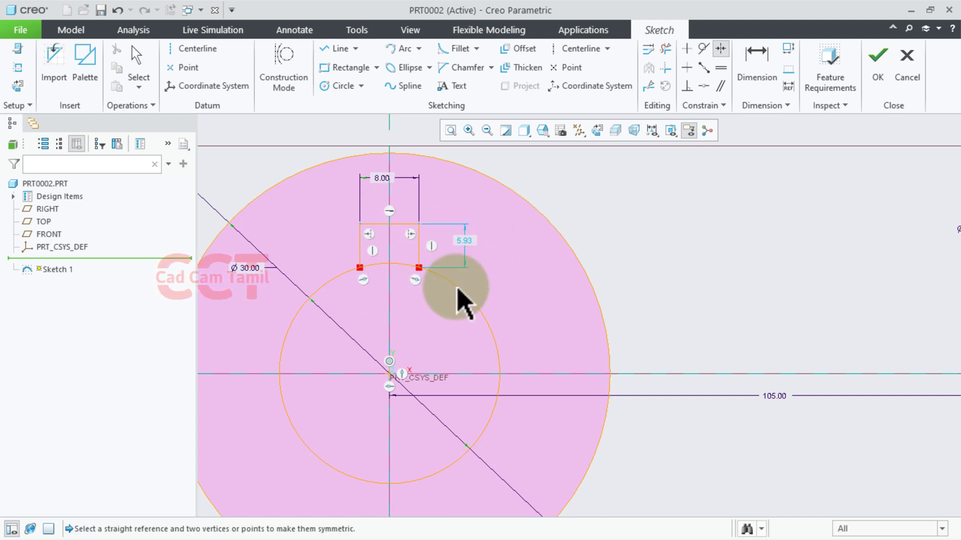
middle_click(628, 203)
key("ctrl+d")
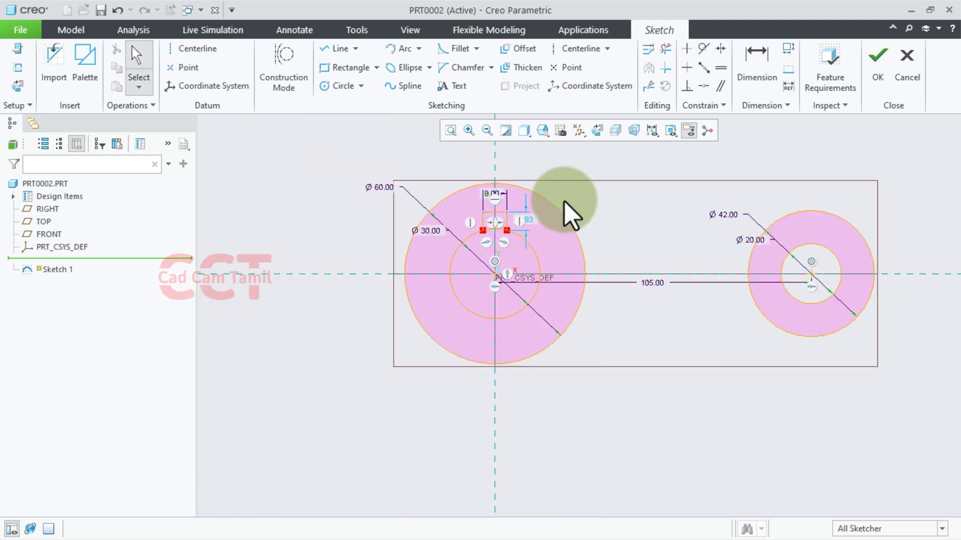
scroll(601, 223, "up", 2)
scroll(625, 230, "up", 2)
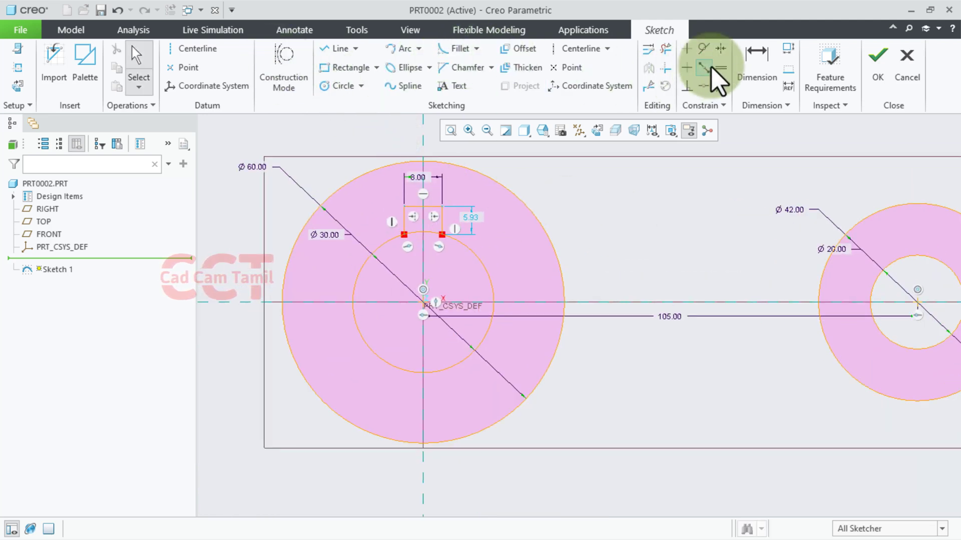
Dimension the keyway's top edge 33 from the inner circle.
left_click(756, 56)
scroll(546, 216, "up", 2)
left_click(343, 202)
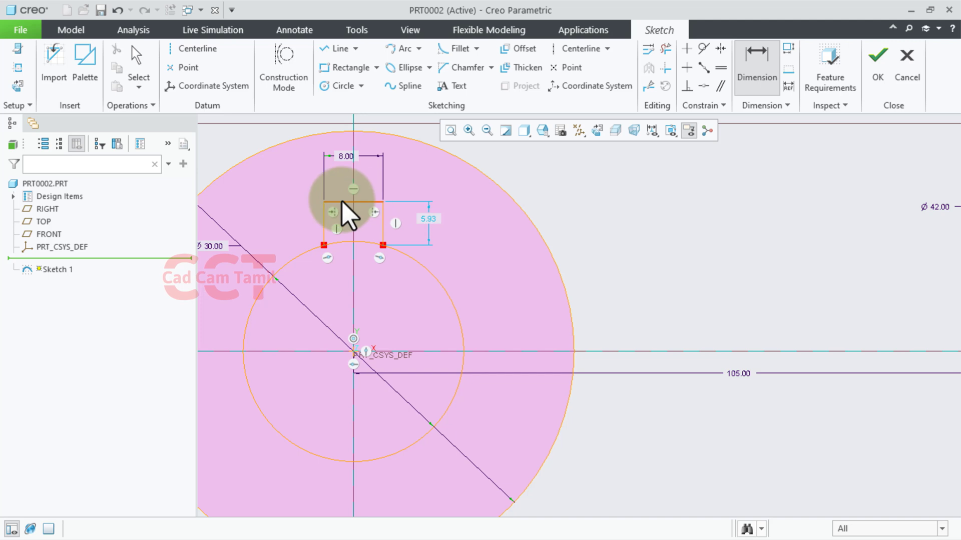
scroll(486, 172, "down", 1)
middle_click(391, 416)
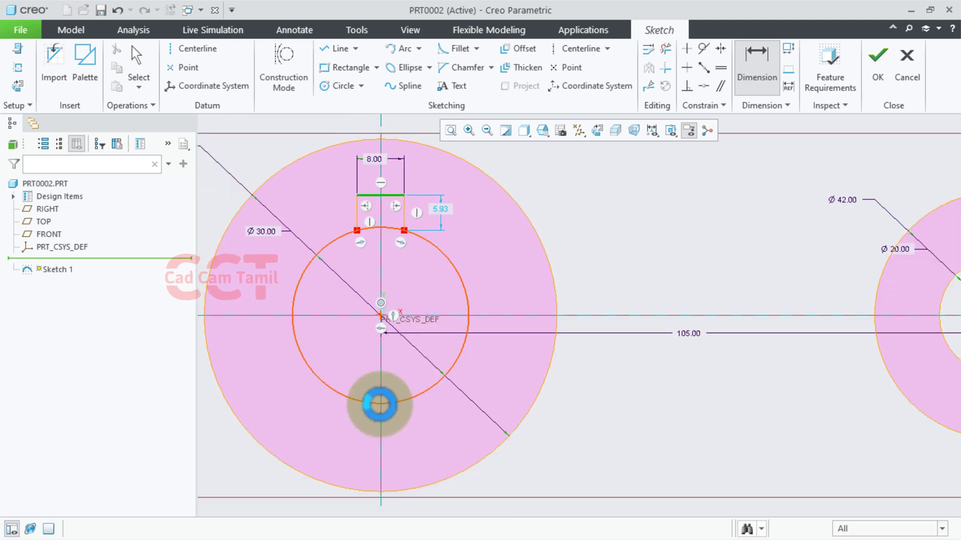
left_click(379, 404)
middle_click(260, 300)
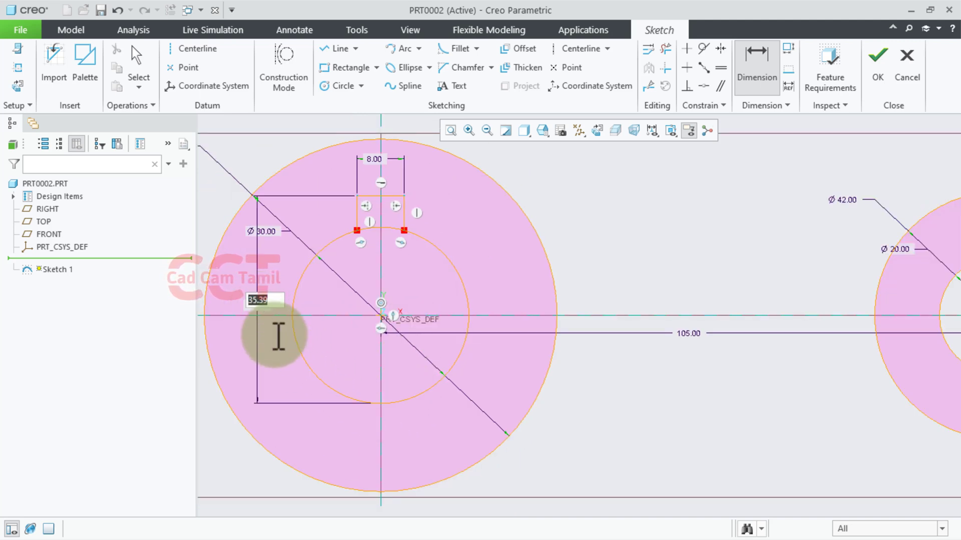
type("33")
key("Return")
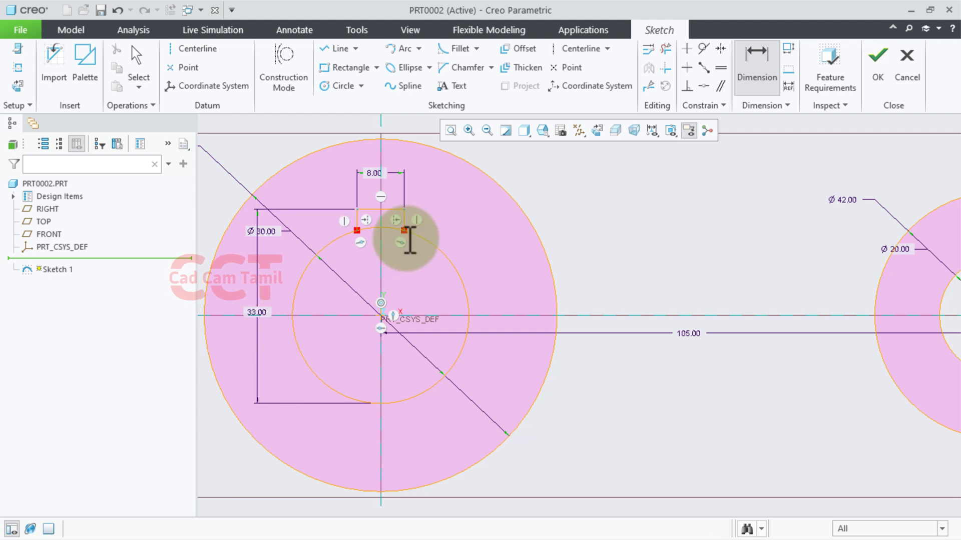
scroll(398, 230, "up", 2)
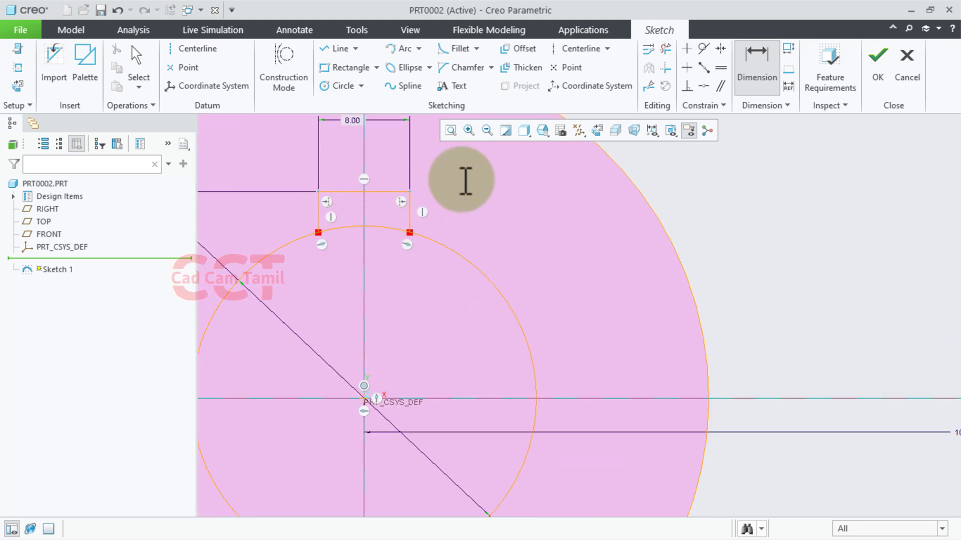
Trim away the inner circle arc inside the keyway and finish Sketch 1.
left_click(665, 49)
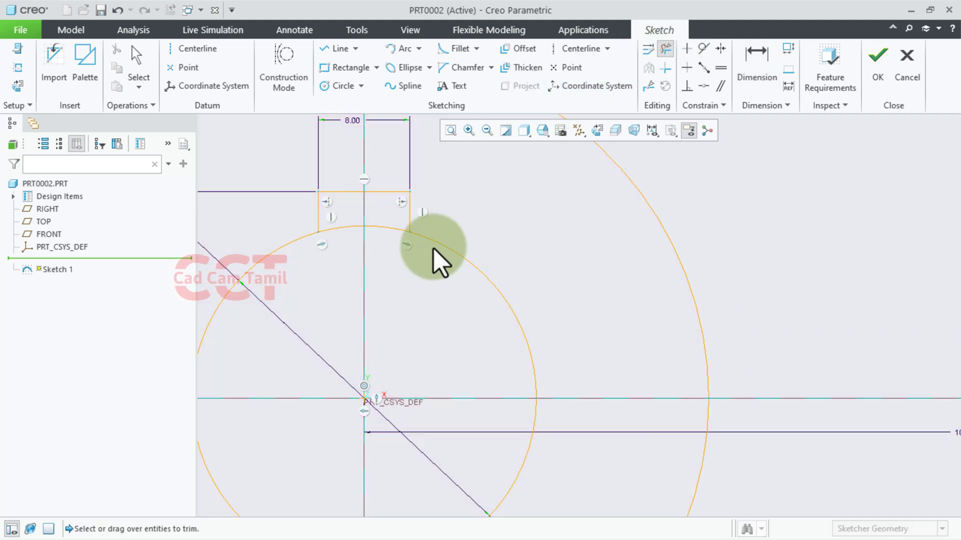
mouse_move(394, 235)
left_mouse_down()
mouse_move(353, 234)
mouse_move(367, 255)
left_mouse_up()
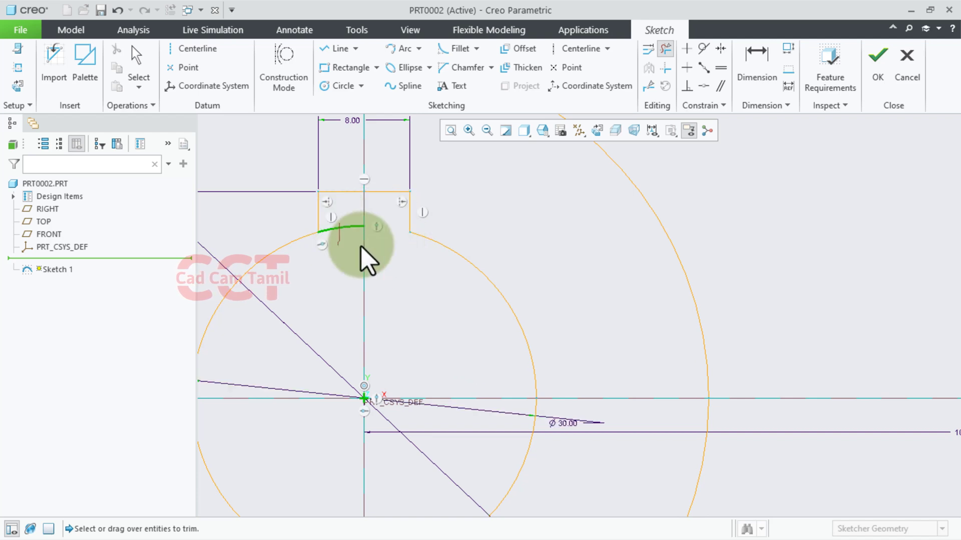
scroll(364, 245, "up", 2)
scroll(366, 244, "down", 3)
scroll(480, 225, "down", 1)
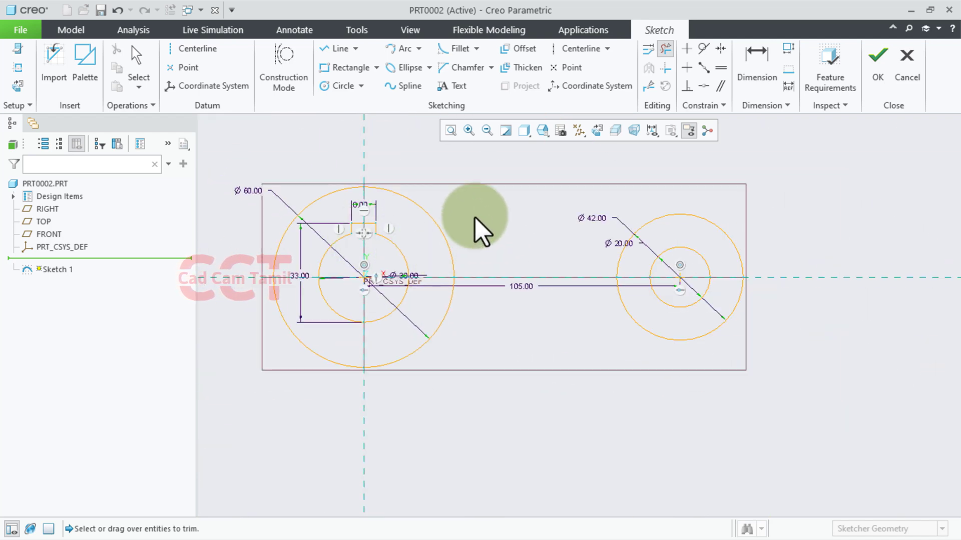
middle_click(488, 225)
scroll(510, 222, "up", 1)
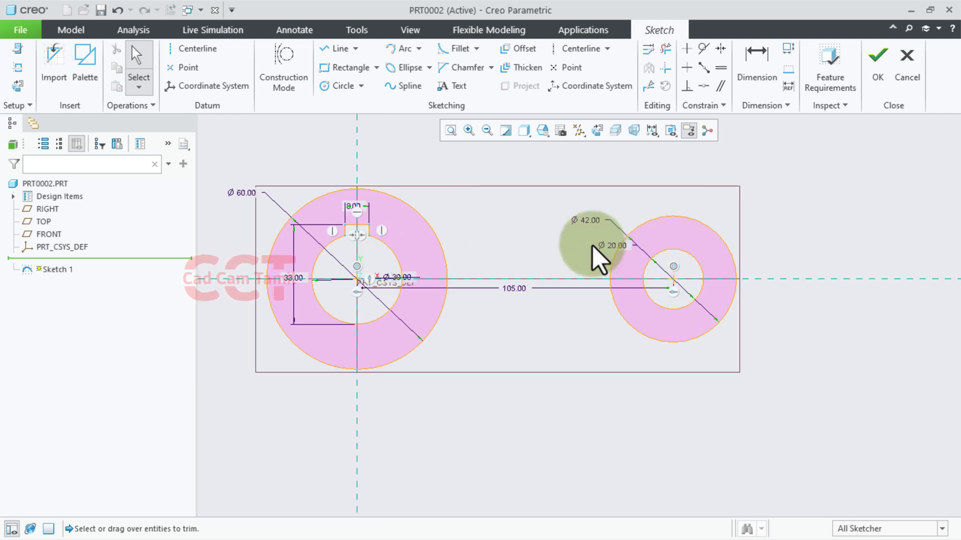
left_click(876, 63)
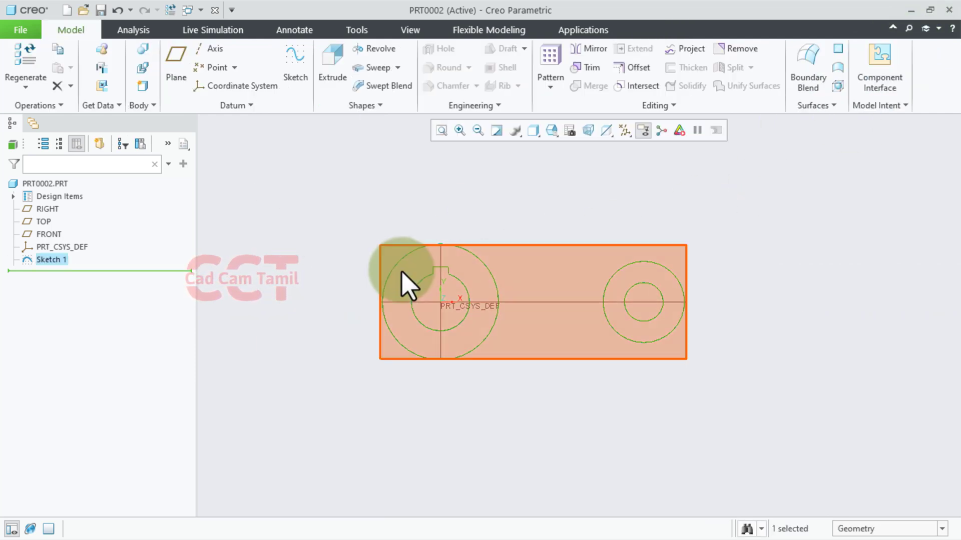
Extrude Sketch 1 symmetrically to a depth of 20, checking the reference drawing's thickness.
left_click(334, 64)
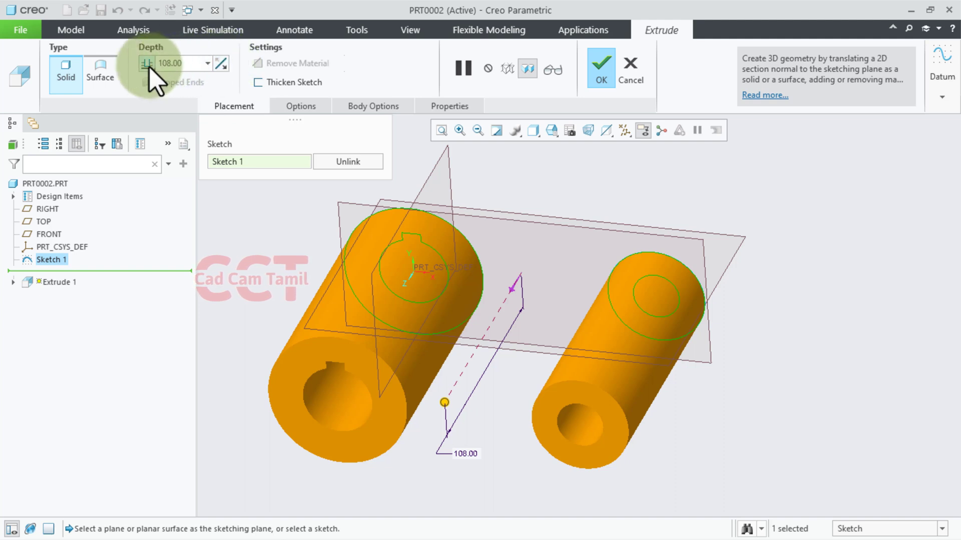
left_click(154, 95)
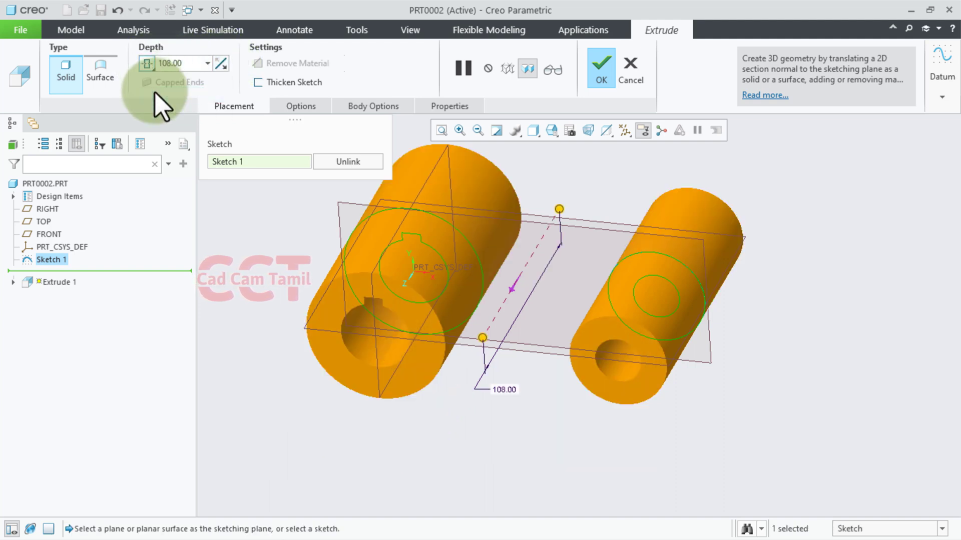
double_click(190, 62)
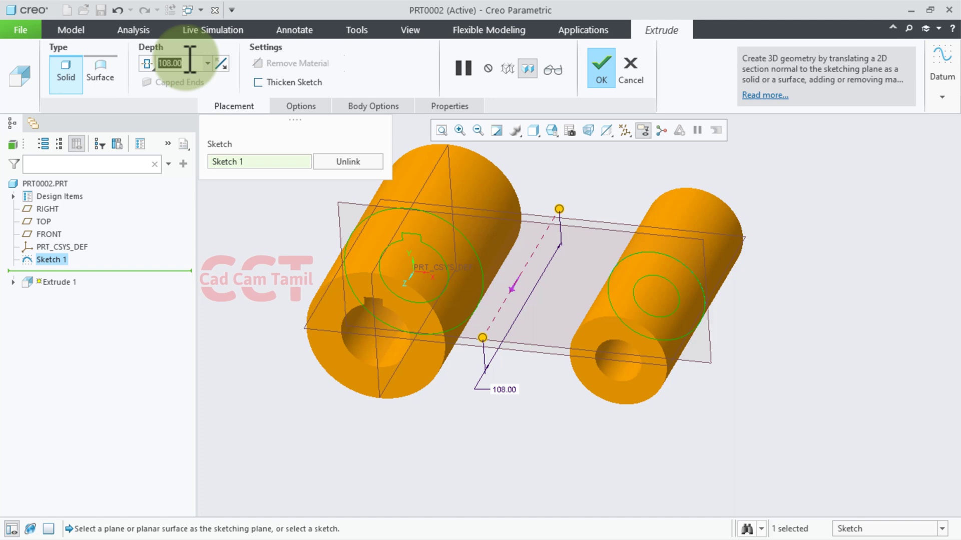
type("20")
key("Return")
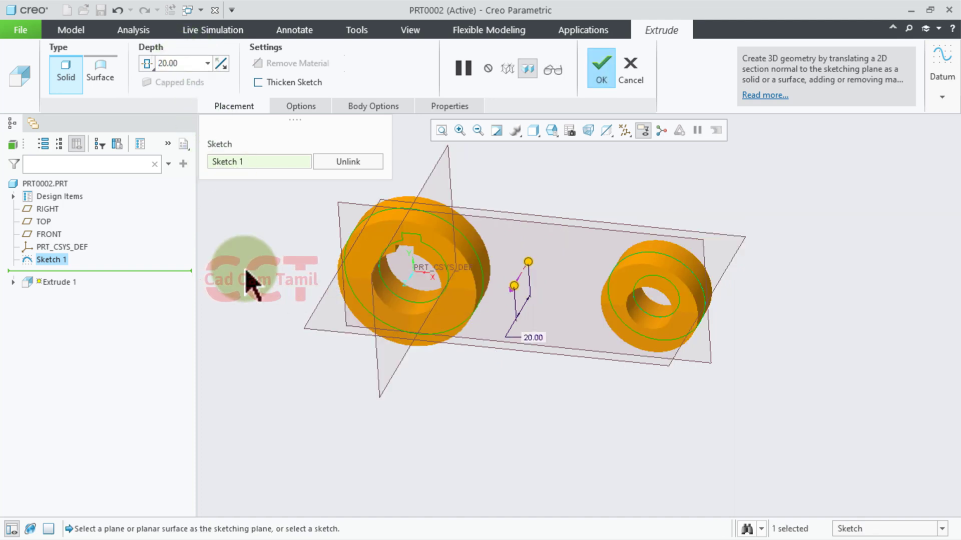
key("alt+Tab")
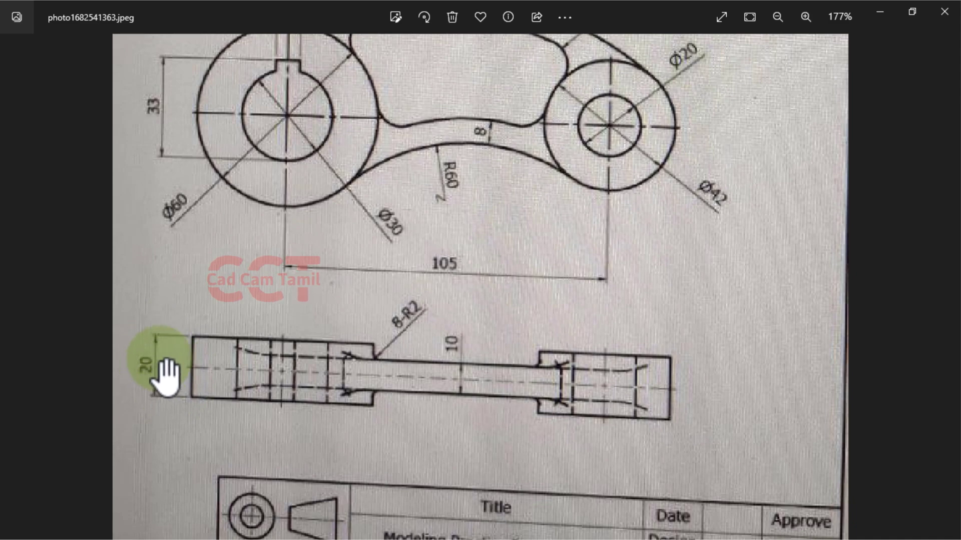
left_click_drag(554, 325, 549, 354)
key("alt+Tab")
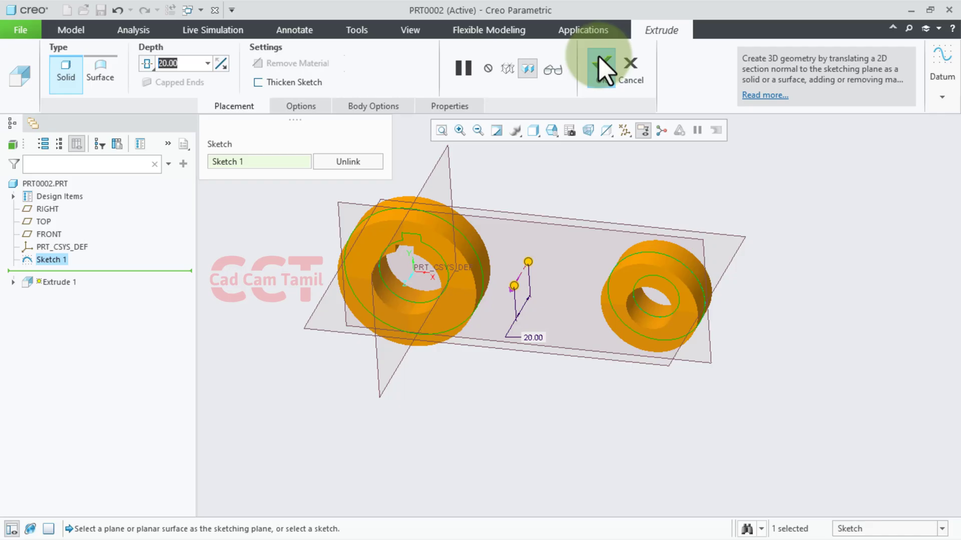
left_click(600, 70)
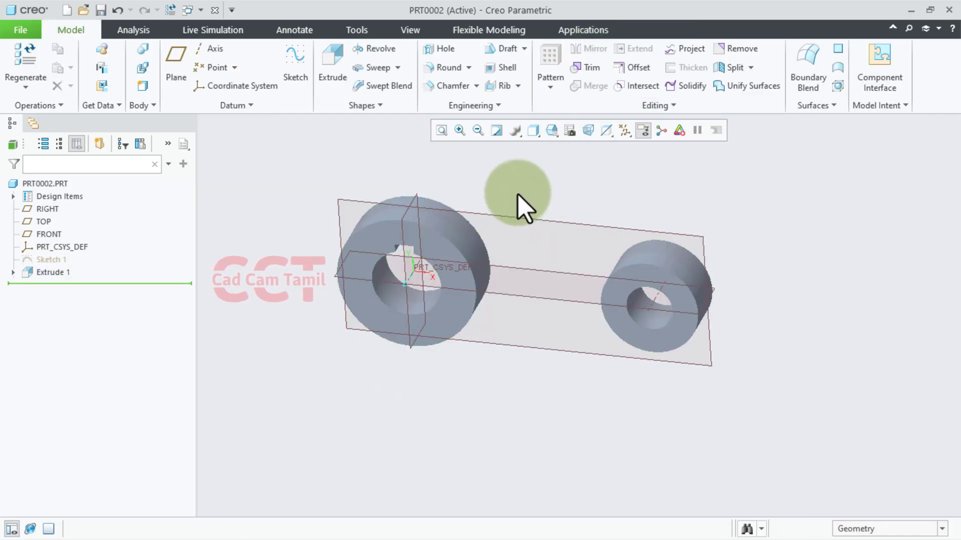
Start Sketch 2 on the FRONT plane, viewed face-on.
left_click(504, 224)
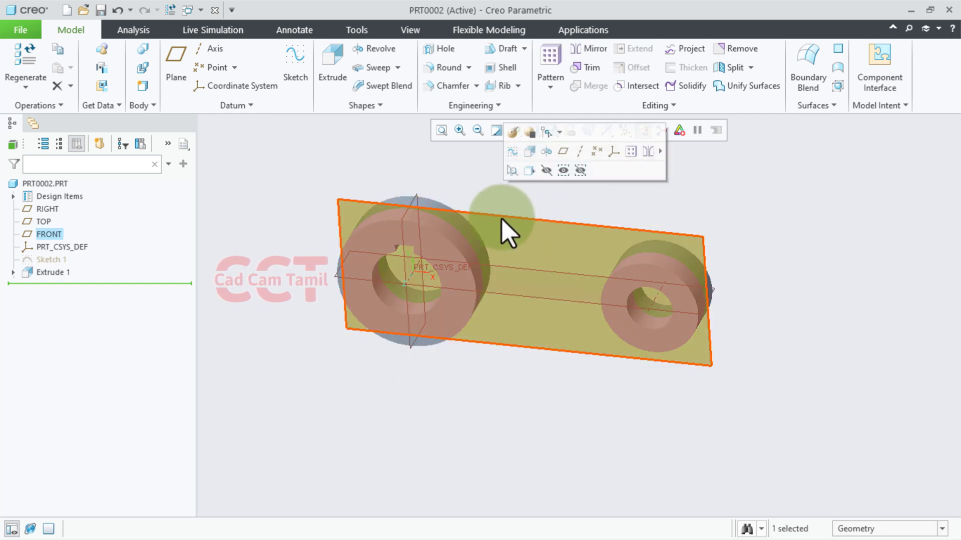
left_click(512, 151)
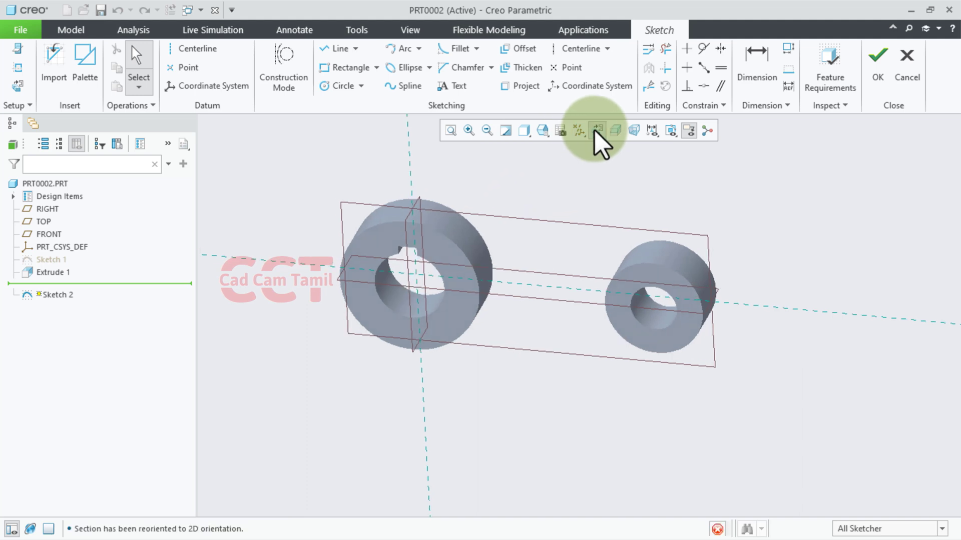
left_click(597, 131)
scroll(826, 263, "up", 2)
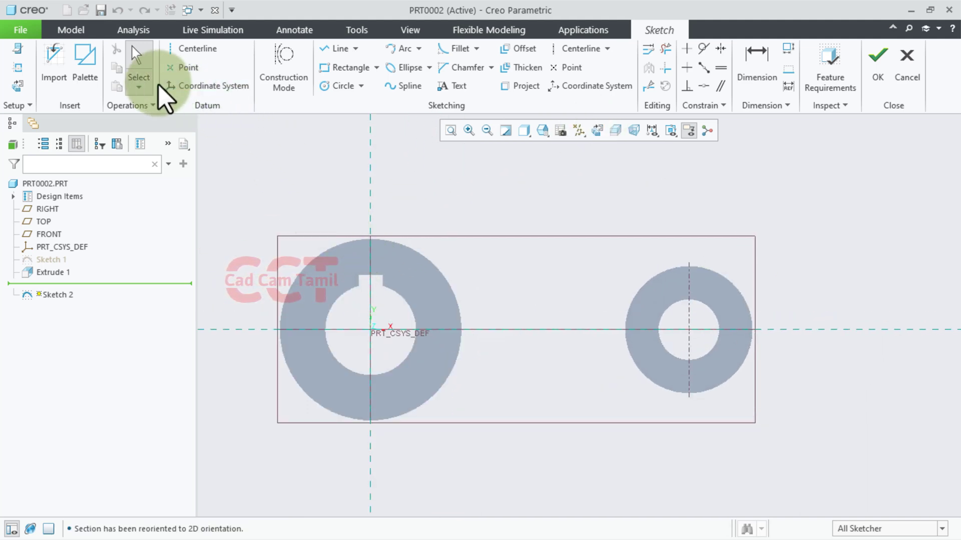
Draw two circles over the outer edges of the large and small rings.
left_click(336, 86)
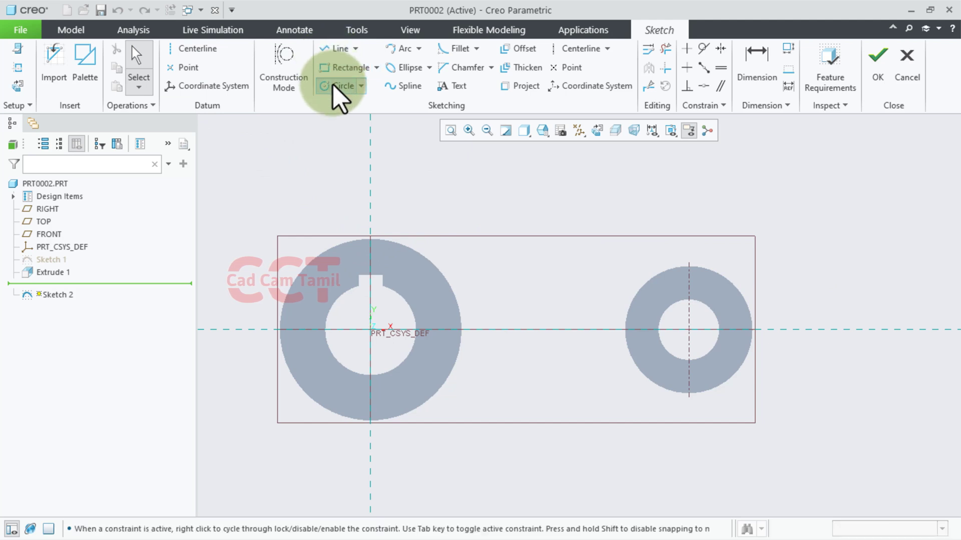
left_click(371, 330)
left_click(403, 242)
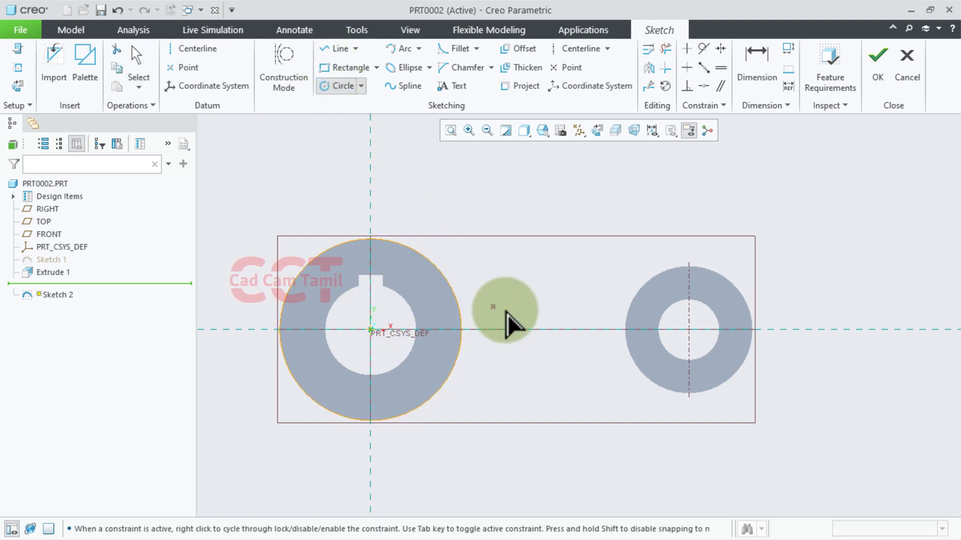
left_click(689, 330)
left_click(700, 282)
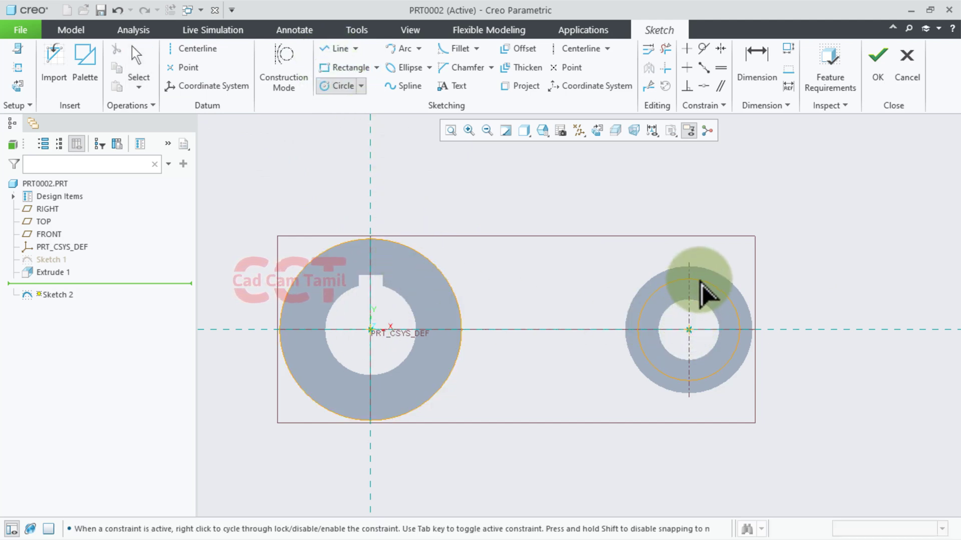
middle_click(842, 275)
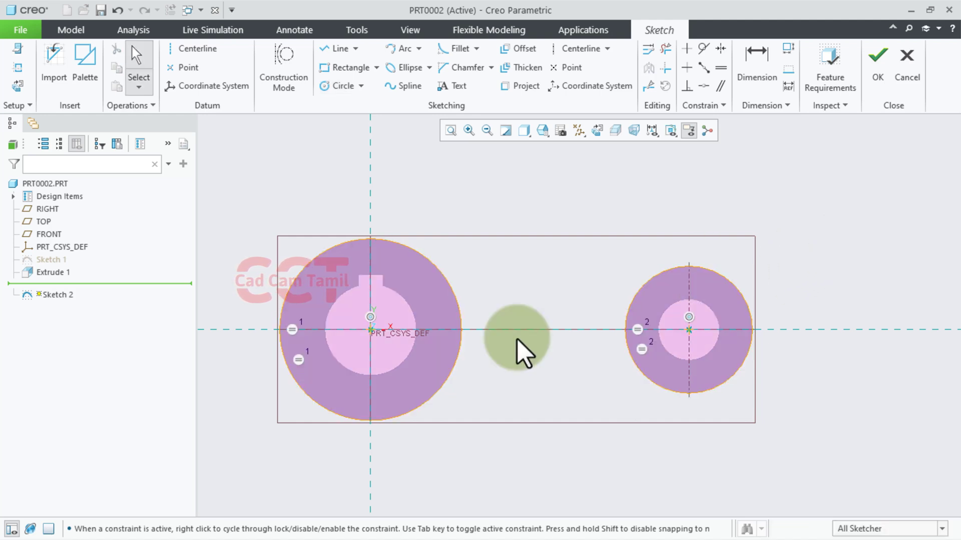
scroll(377, 231, "down", 2)
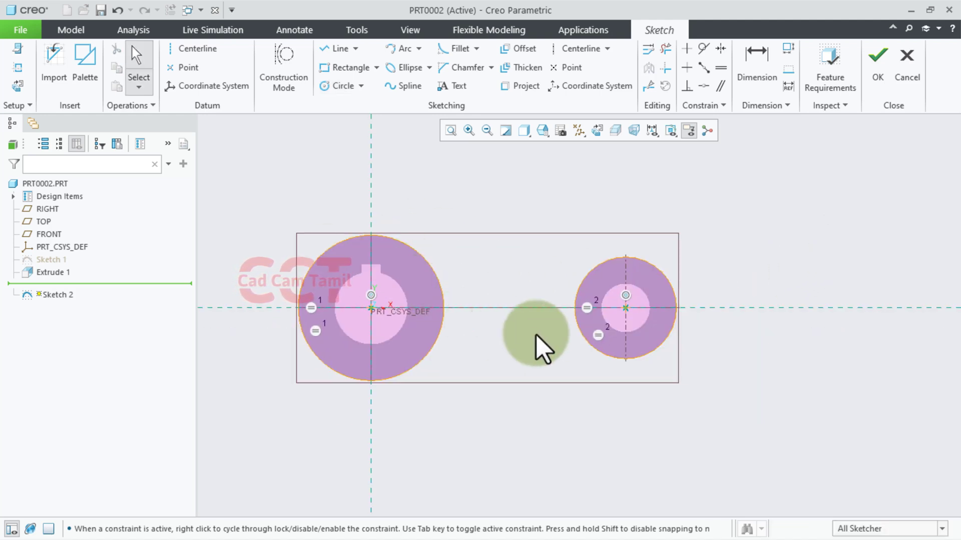
scroll(541, 348, "up", 2)
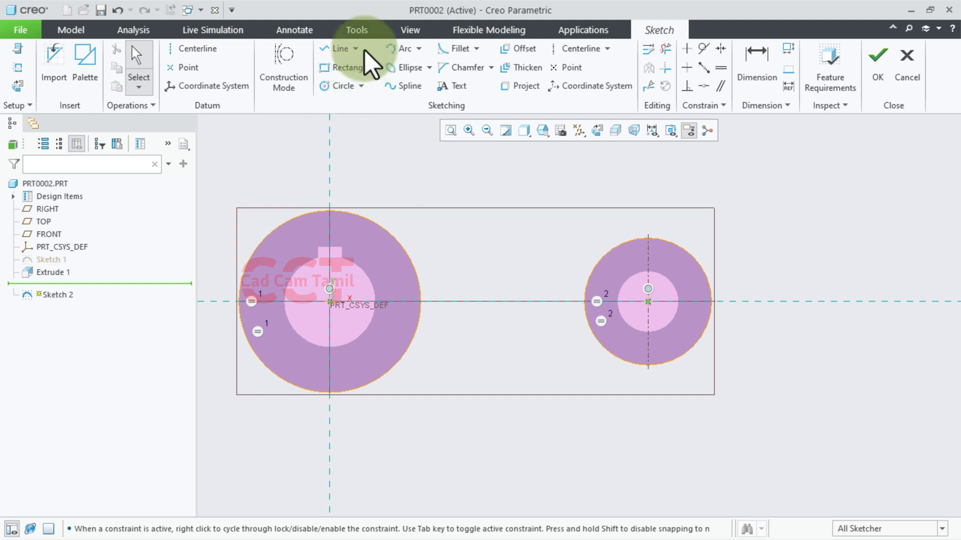
Draw an arc bridging the tops of the left and right circles.
left_click(404, 50)
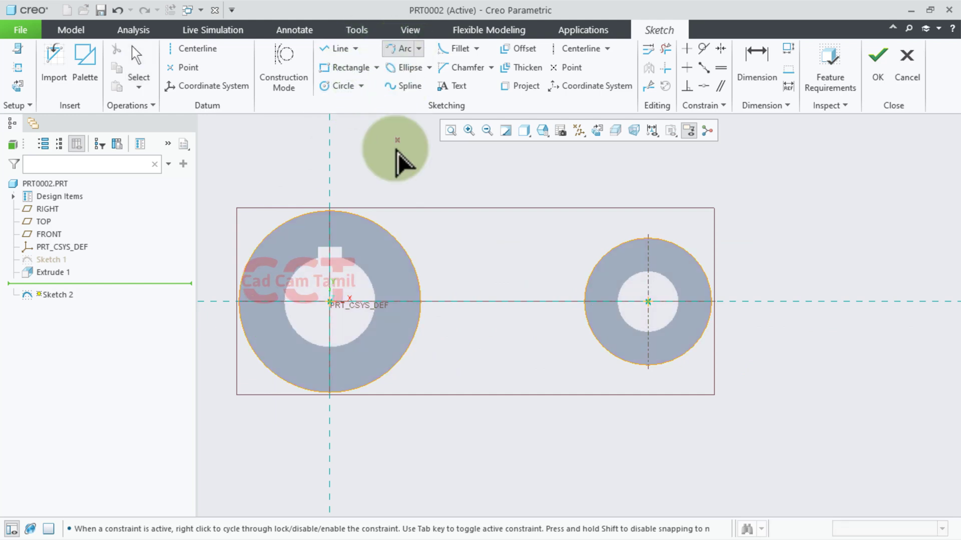
left_click(278, 227)
left_click(695, 258)
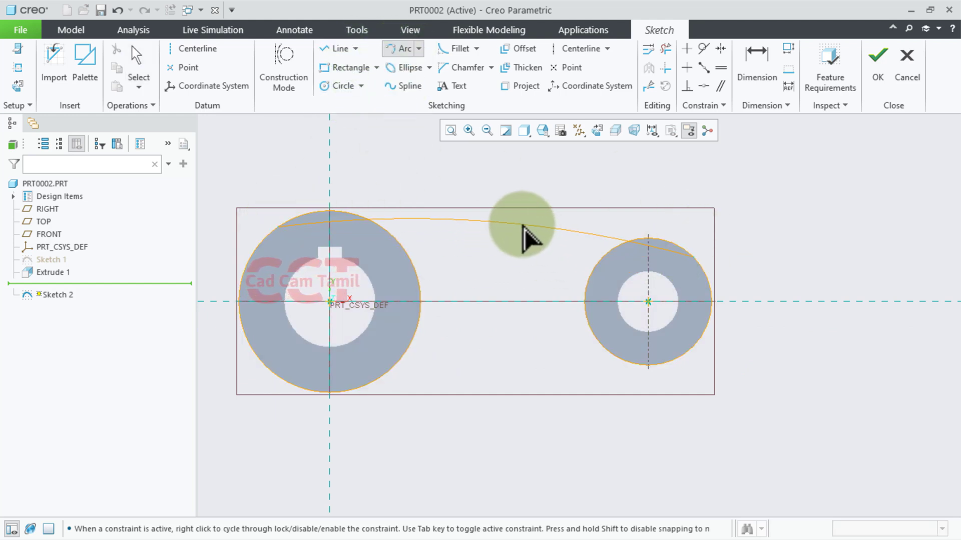
left_click(509, 198)
middle_click(761, 207)
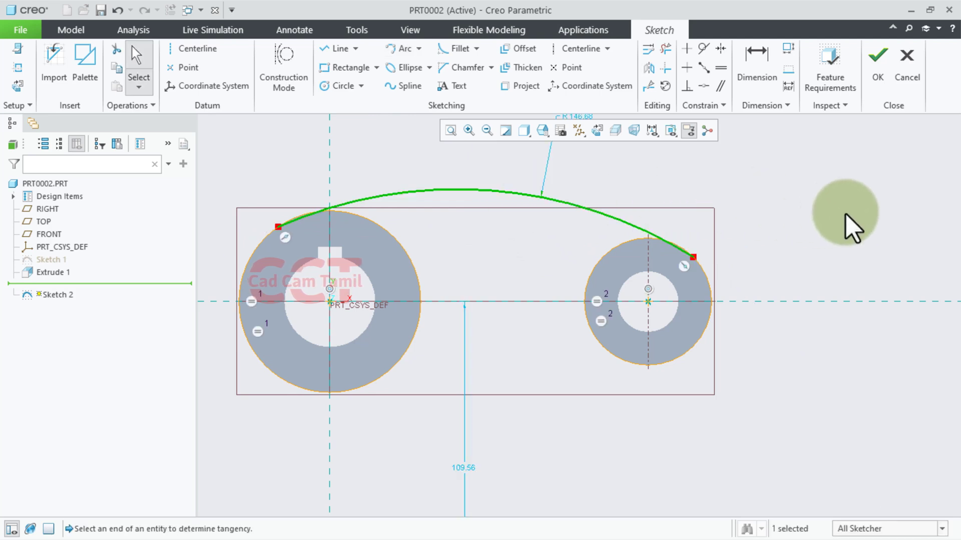
left_click(834, 233)
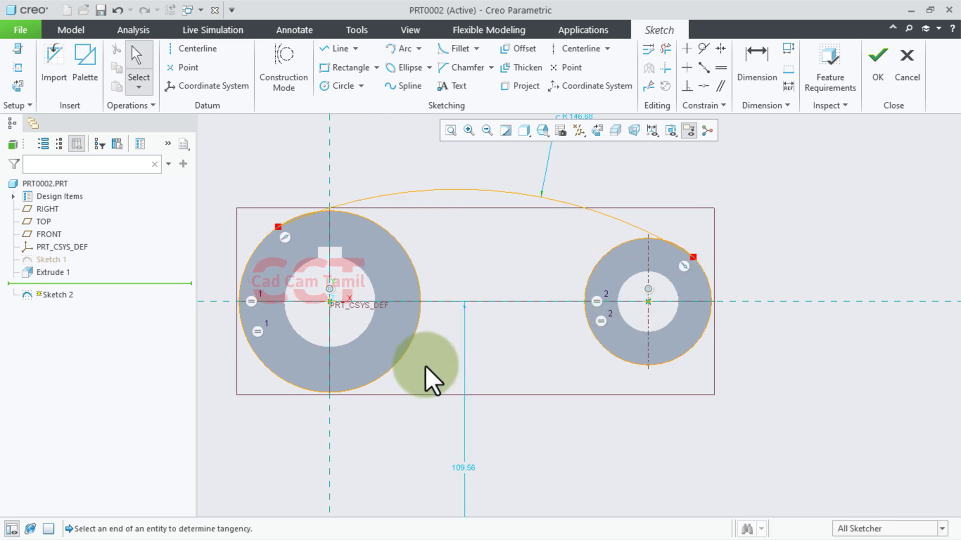
scroll(432, 381, "down", 3)
scroll(514, 208, "up", 2)
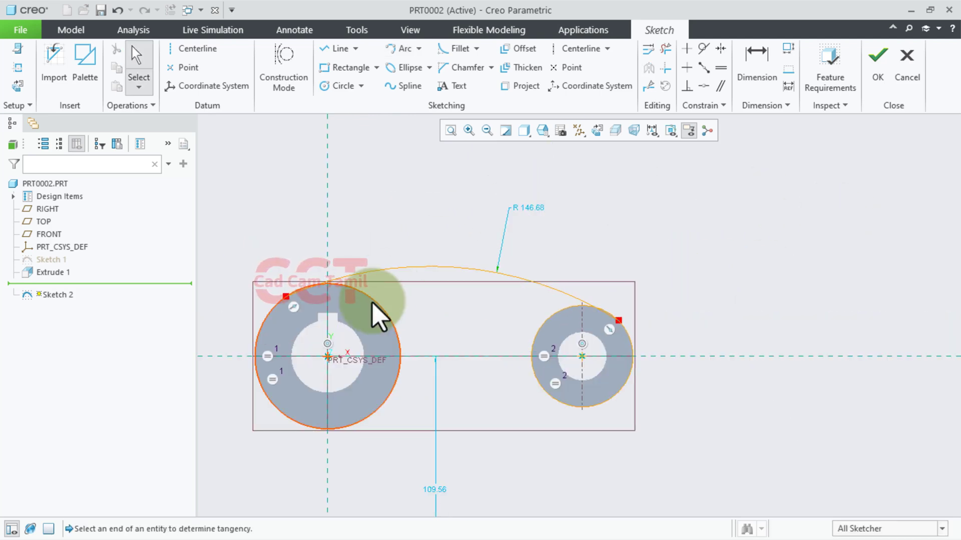
Compare the sketch against the reference drawing photo.
key("alt+Tab")
scroll(326, 382, "up", 3)
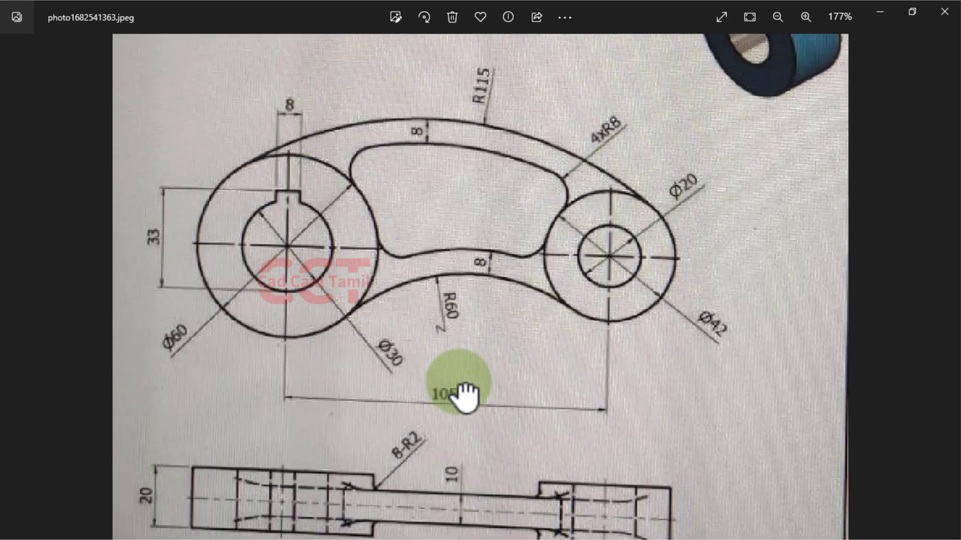
scroll(457, 397, "up", 1)
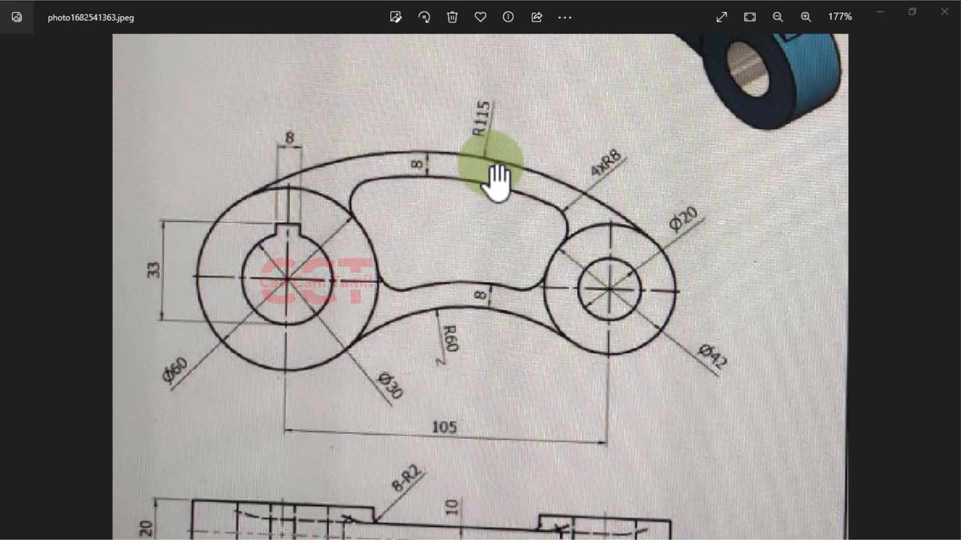
key("alt+Tab")
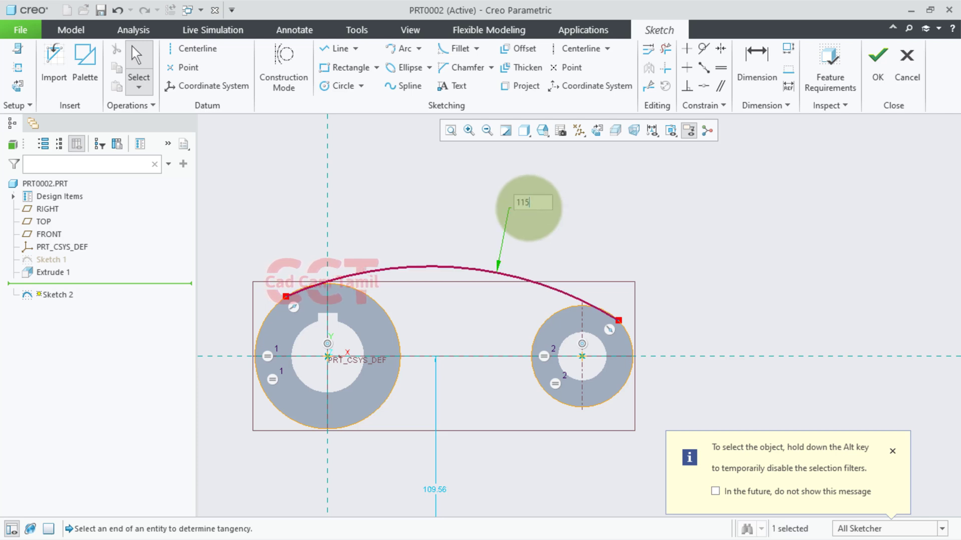
key("Return")
scroll(571, 226, "up", 2)
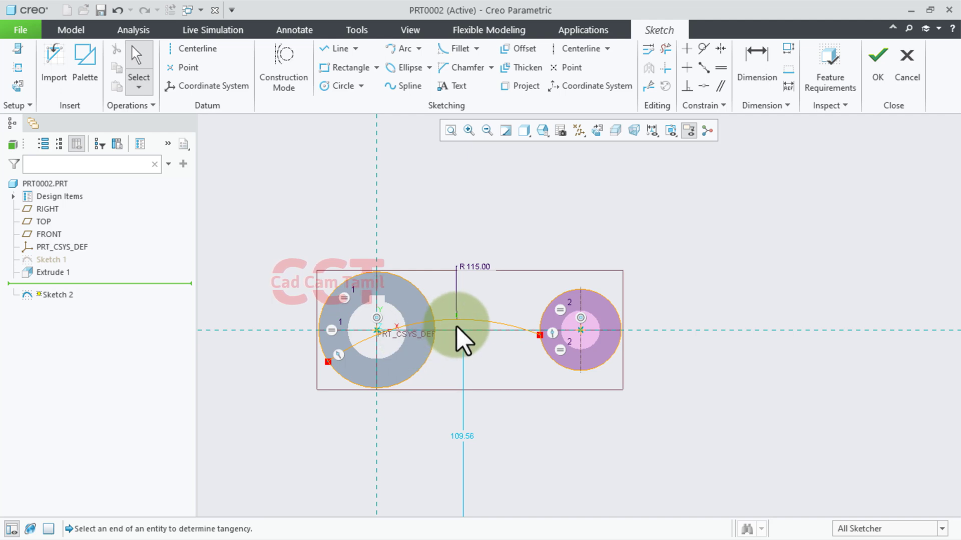
key("ctrl+z")
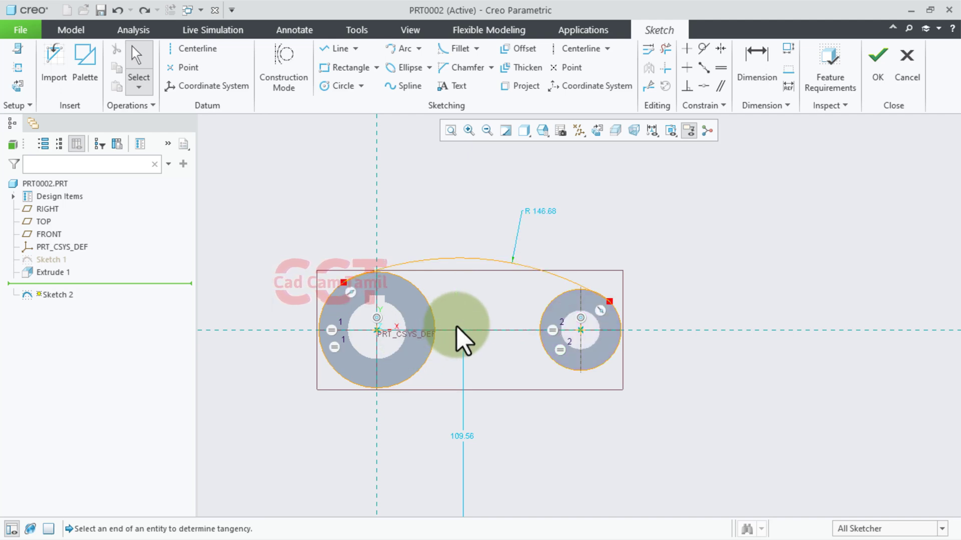
scroll(440, 323, "down", 1)
scroll(325, 301, "down", 1)
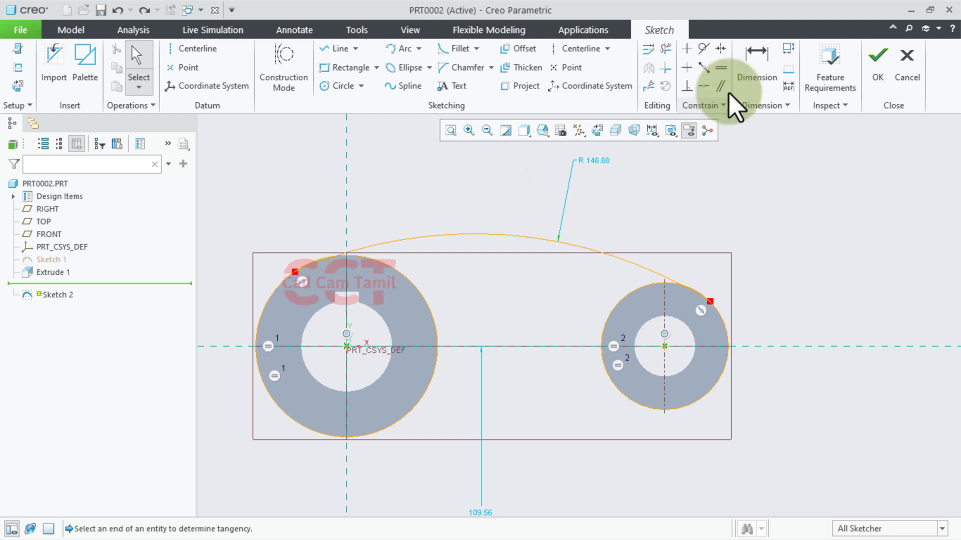
Make the top arc tangent to the left circle, resolving the conflict, and trim the leftover segment.
left_click(704, 49)
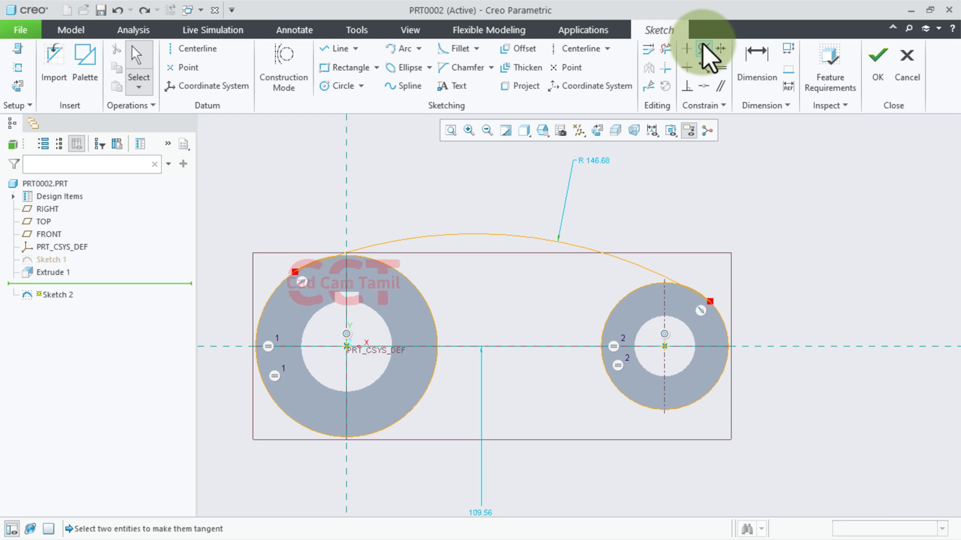
left_click(362, 246)
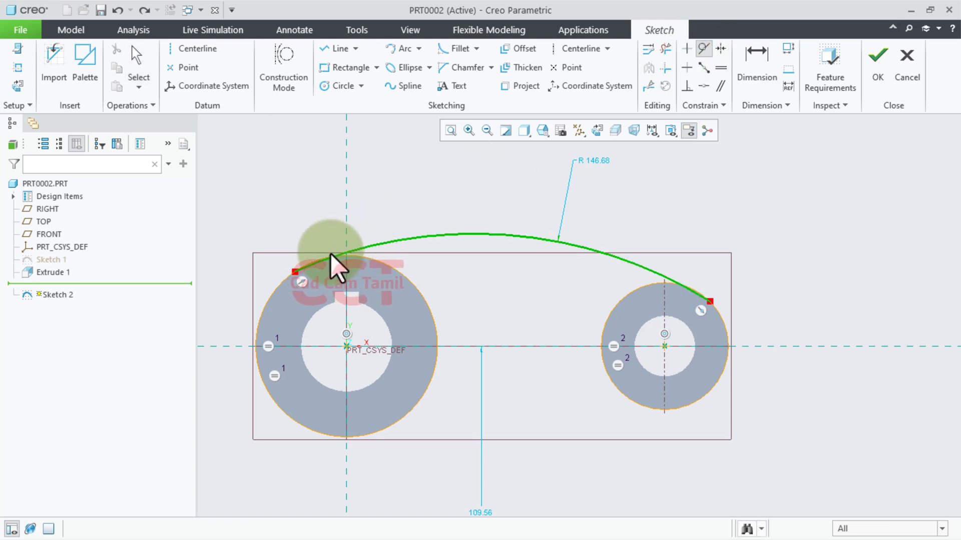
left_click(277, 289)
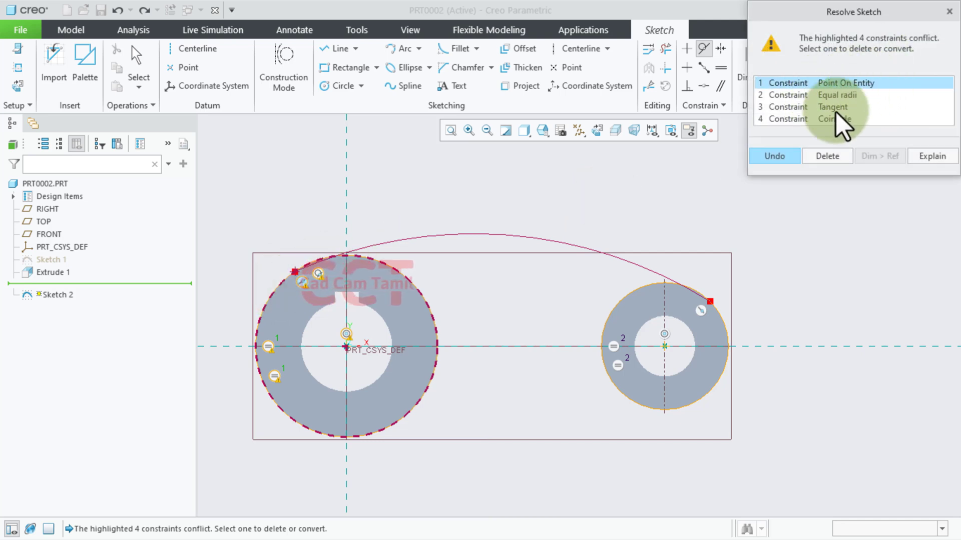
left_click(840, 155)
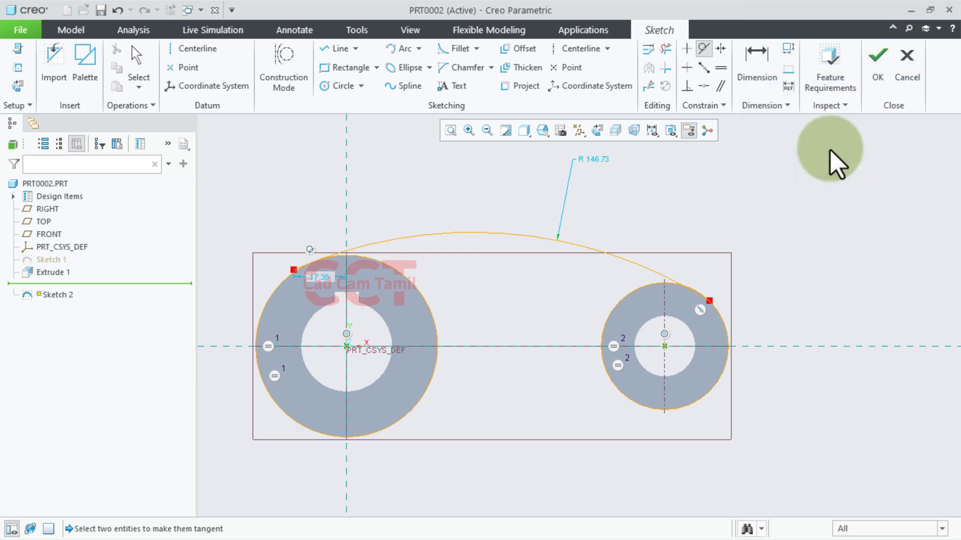
scroll(316, 272, "up", 2)
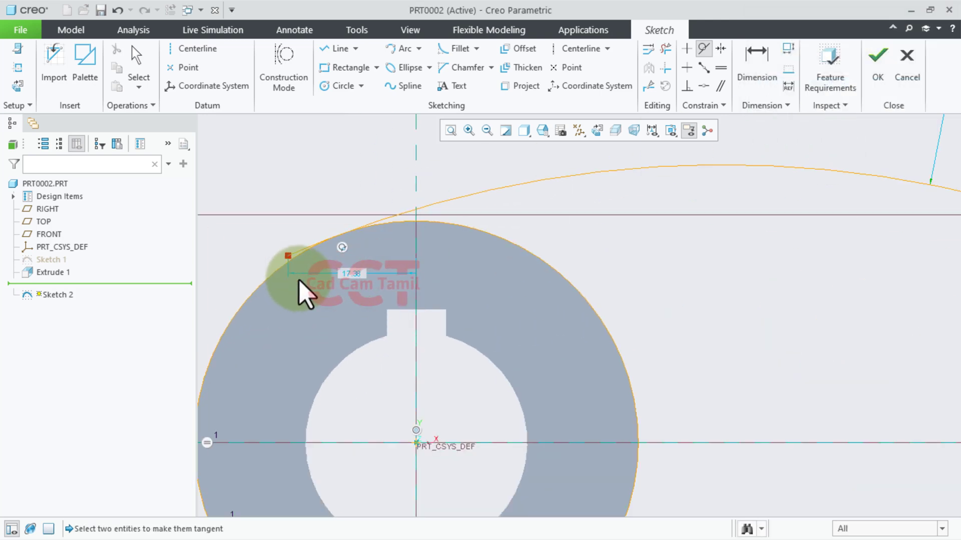
scroll(307, 293, "up", 2)
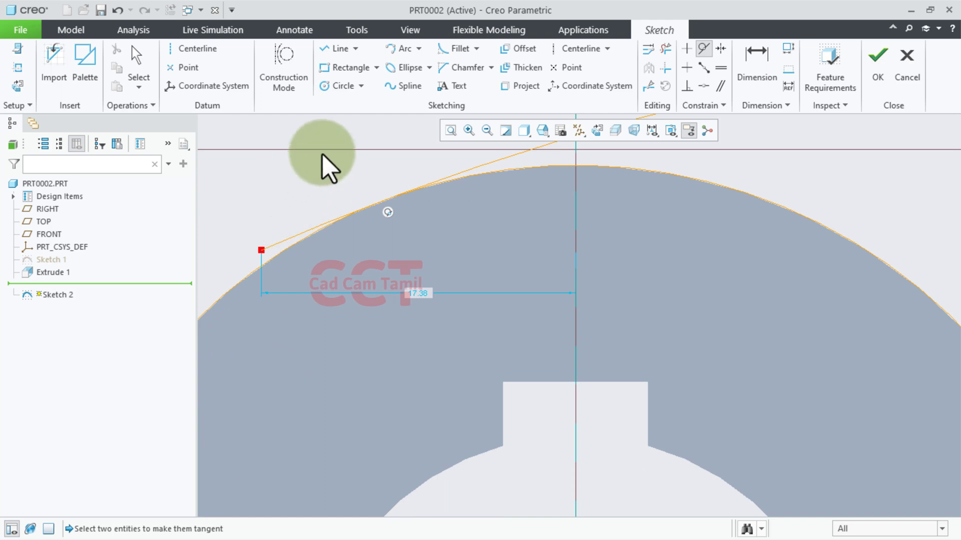
key("Escape")
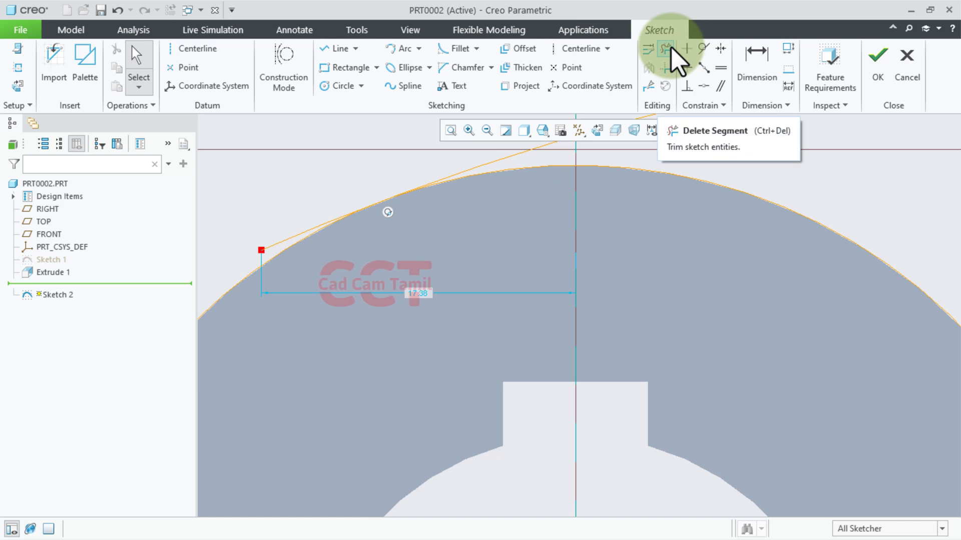
left_click(671, 47)
left_click_drag(279, 214, 278, 248)
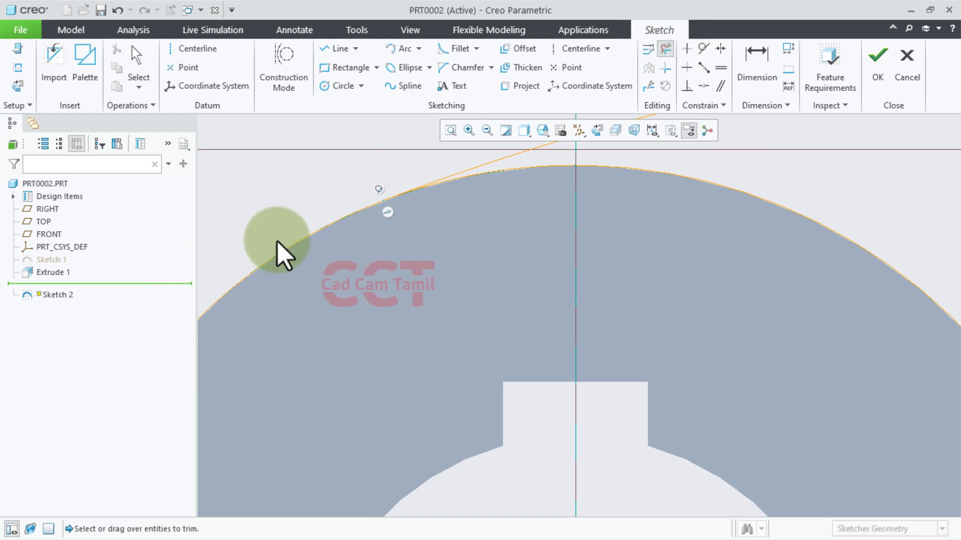
scroll(251, 204, "down", 5)
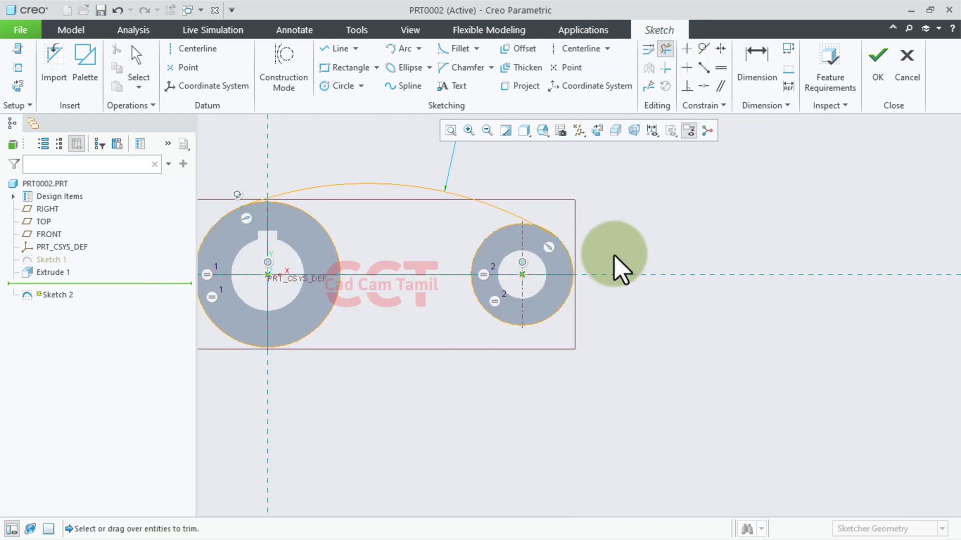
scroll(614, 256, "up", 2)
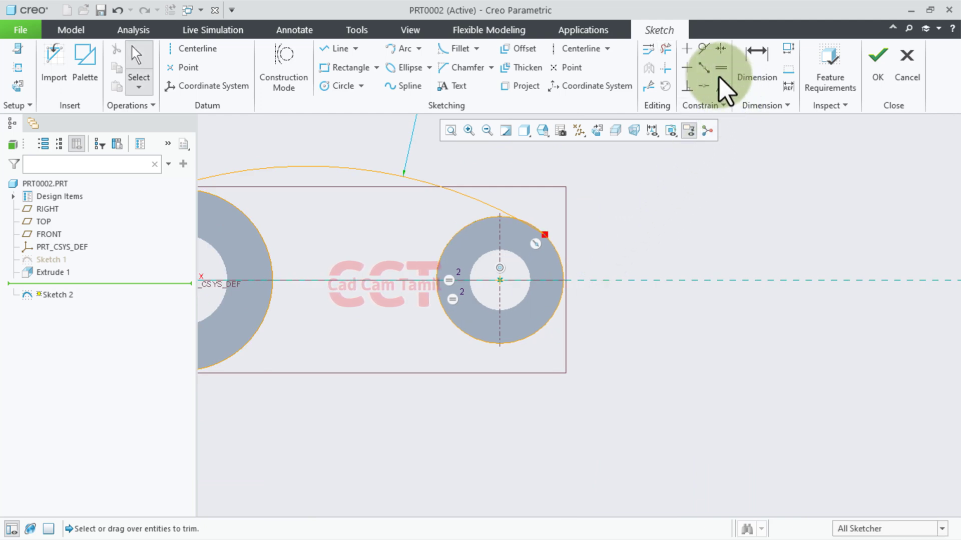
Make the top arc tangent to the right circle, deleting the conflicting dimension.
left_click(704, 52)
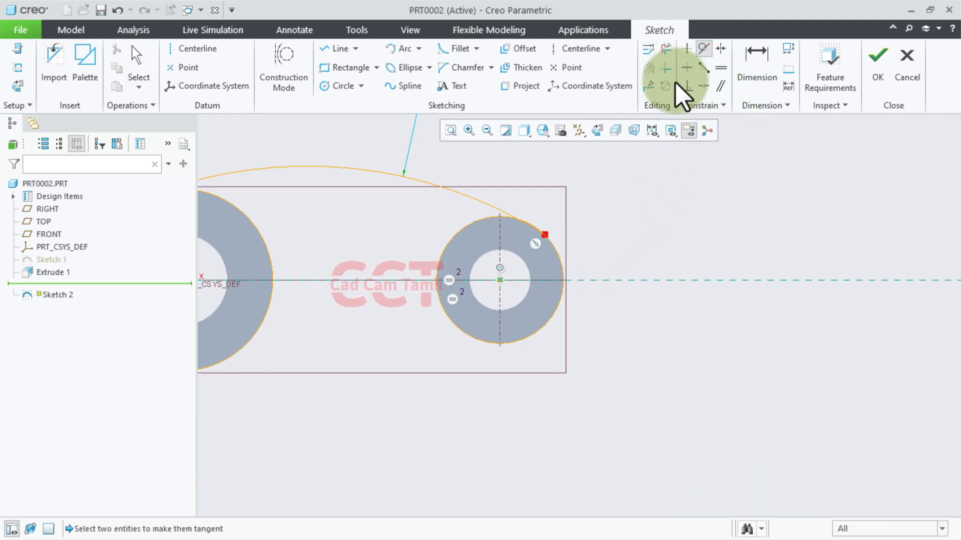
left_click(484, 205)
left_click(562, 256)
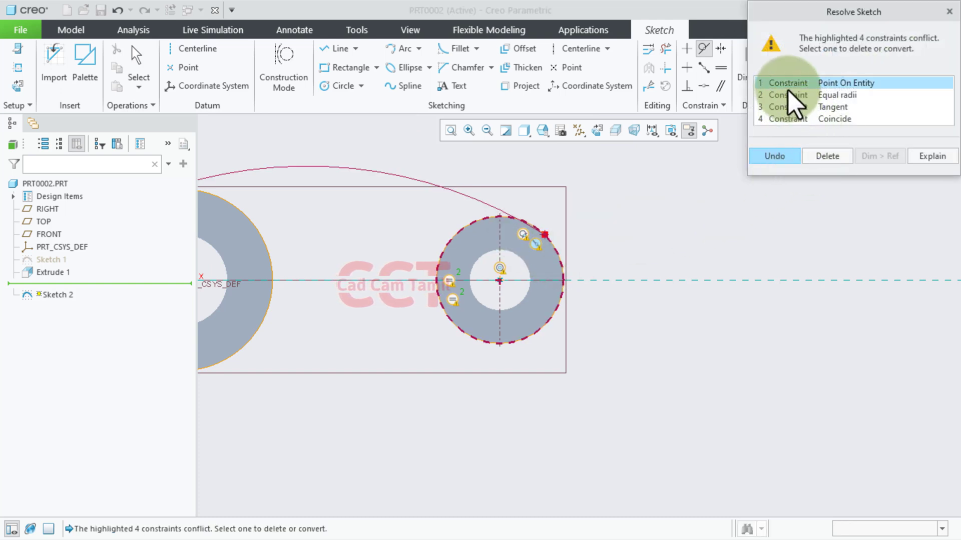
left_click(838, 159)
scroll(532, 214, "down", 3)
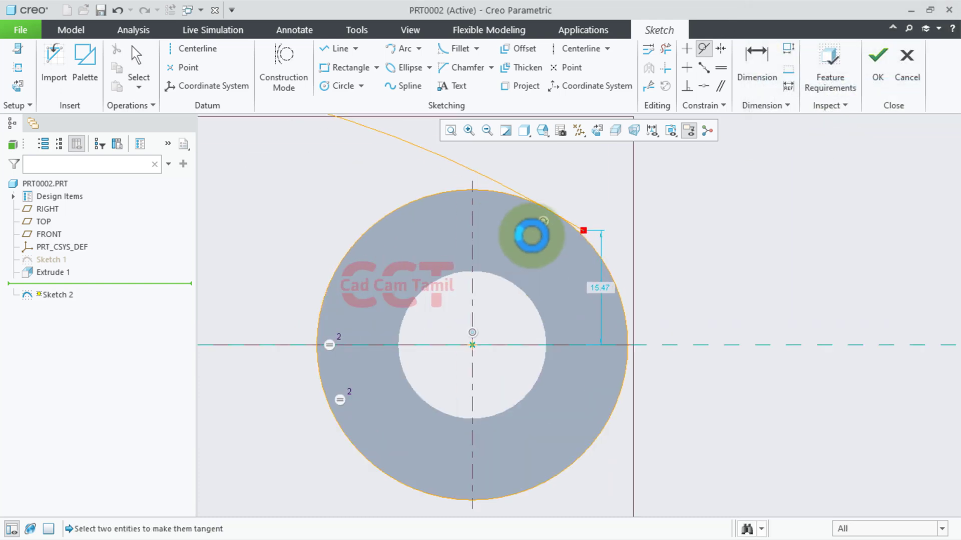
scroll(574, 213, "down", 3)
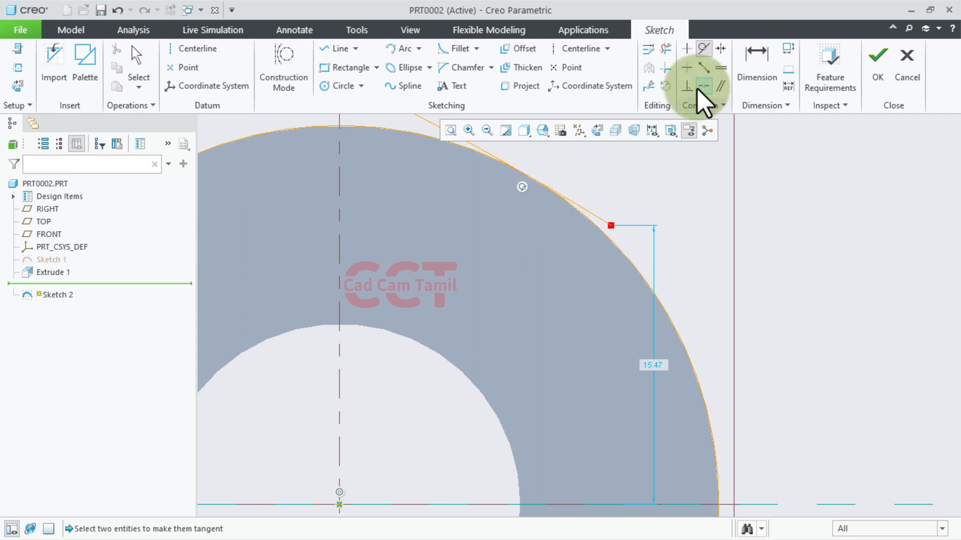
left_click(665, 49)
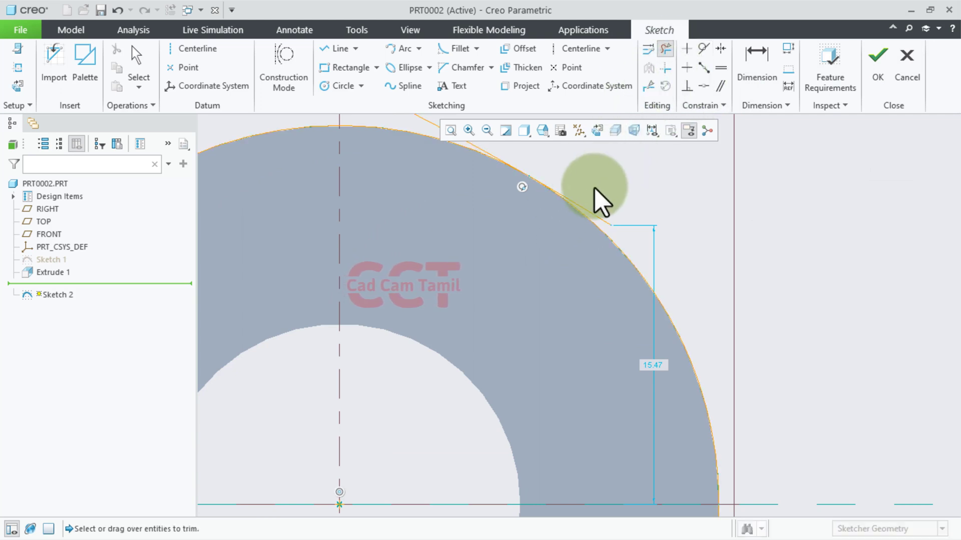
scroll(594, 214, "up", 2)
Finish trimming and give the upper bridging arc a radius of 115.00.
scroll(637, 253, "up", 4)
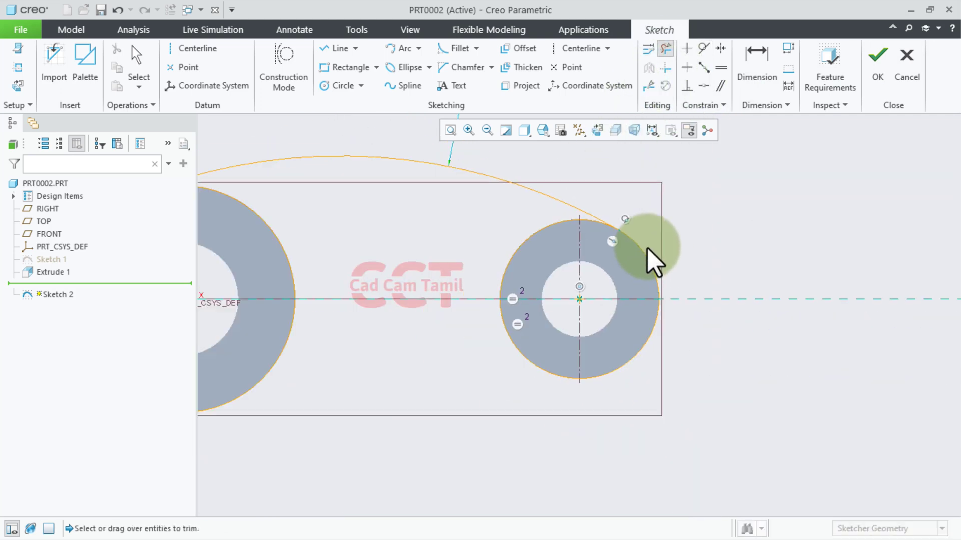
scroll(648, 257, "up", 4)
middle_click(714, 199)
scroll(713, 200, "up", 2)
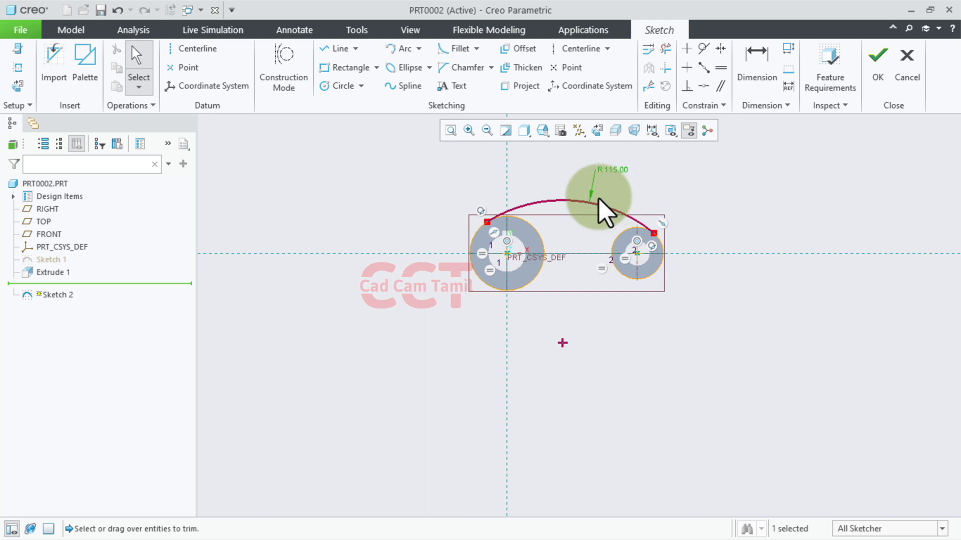
scroll(599, 203, "down", 2)
left_click(804, 257)
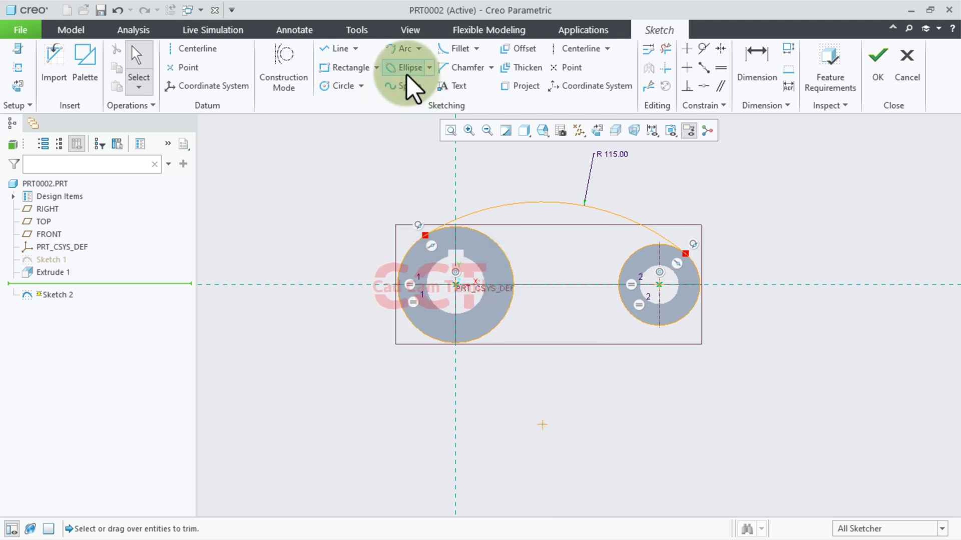
Draw a large circle below the two boss circles.
left_click(341, 85)
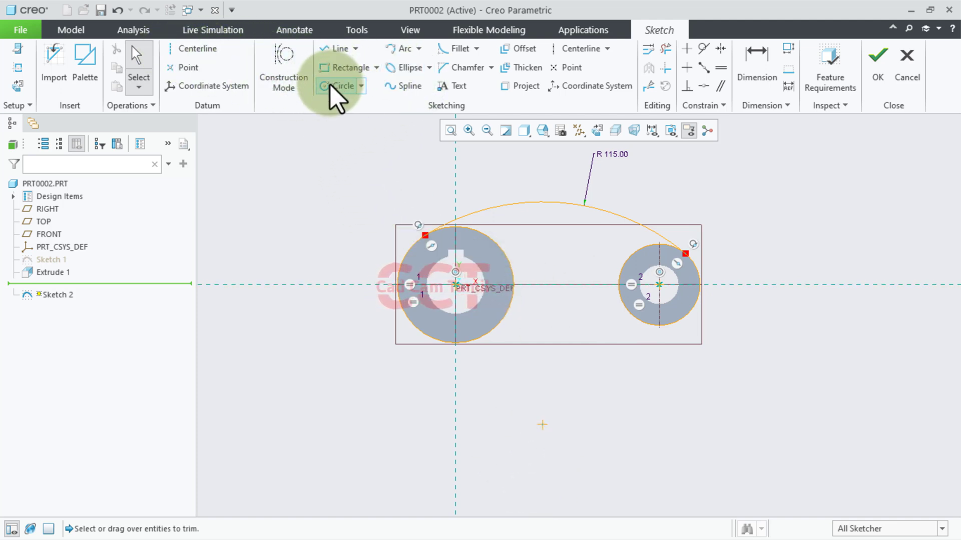
left_click(511, 466)
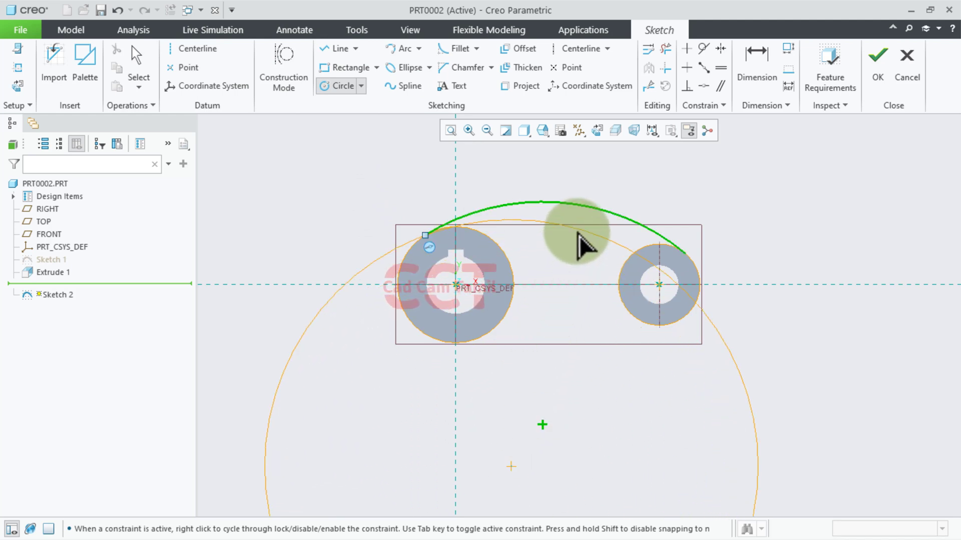
middle_click(623, 355)
left_click(331, 84)
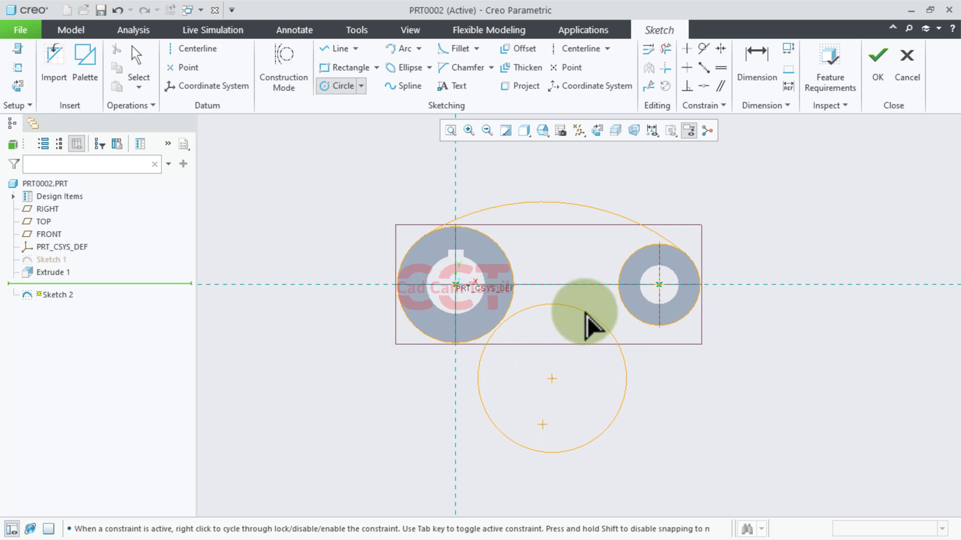
left_click(586, 313)
middle_click(793, 385)
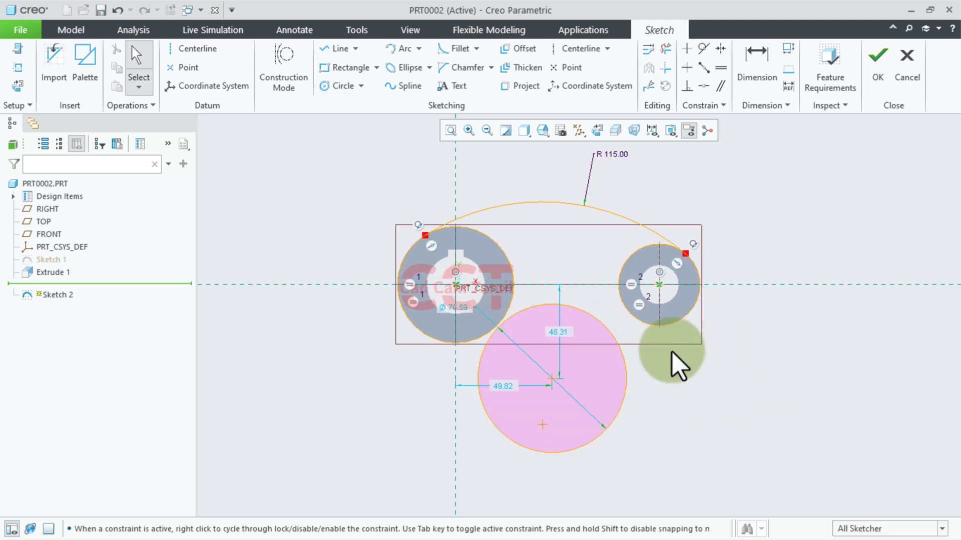
scroll(523, 332, "up", 5)
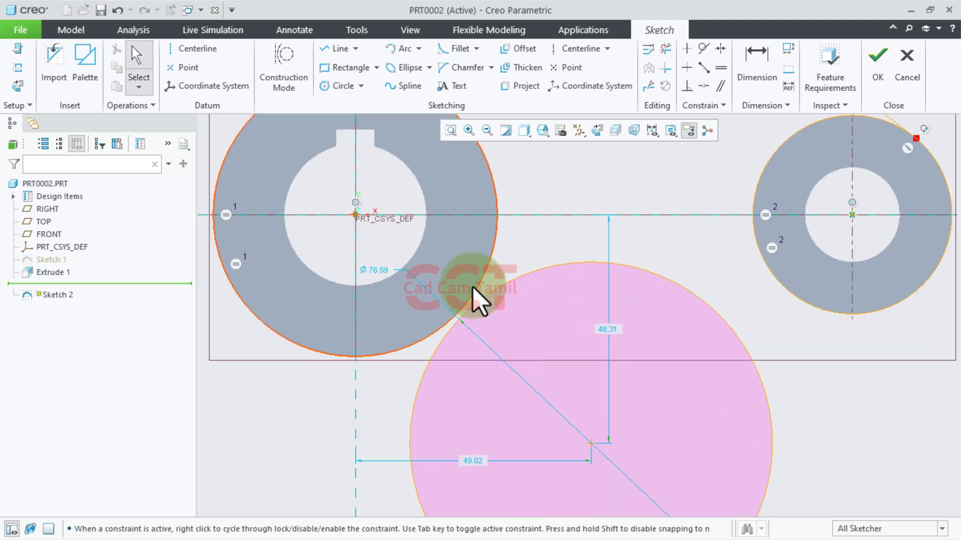
Make the large circle tangent to both the left and right boss circles.
left_click(703, 49)
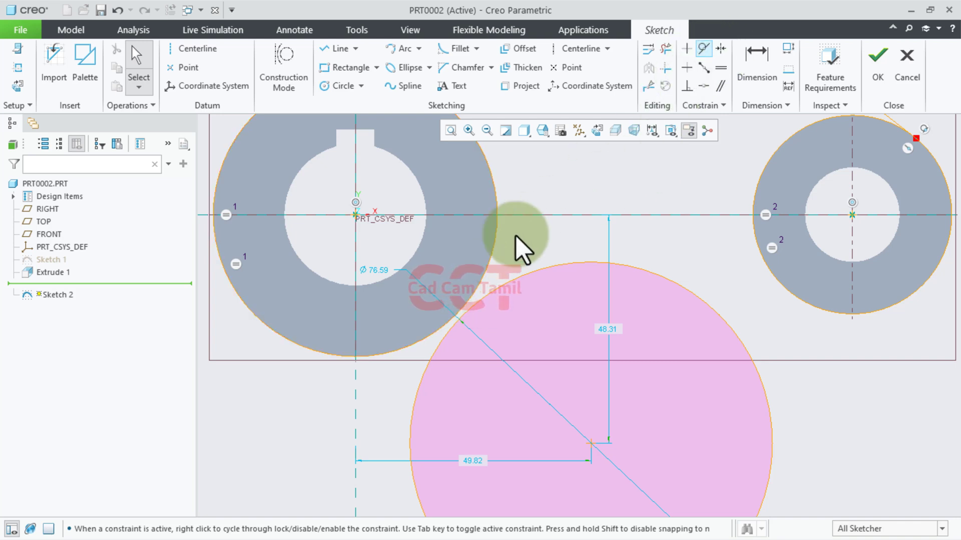
left_click(481, 282)
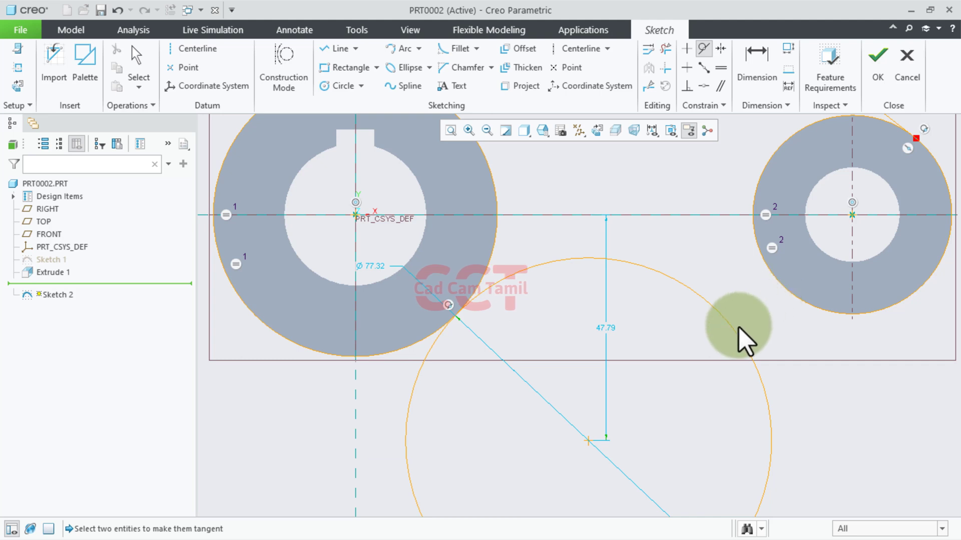
left_click(735, 341)
left_click(771, 278)
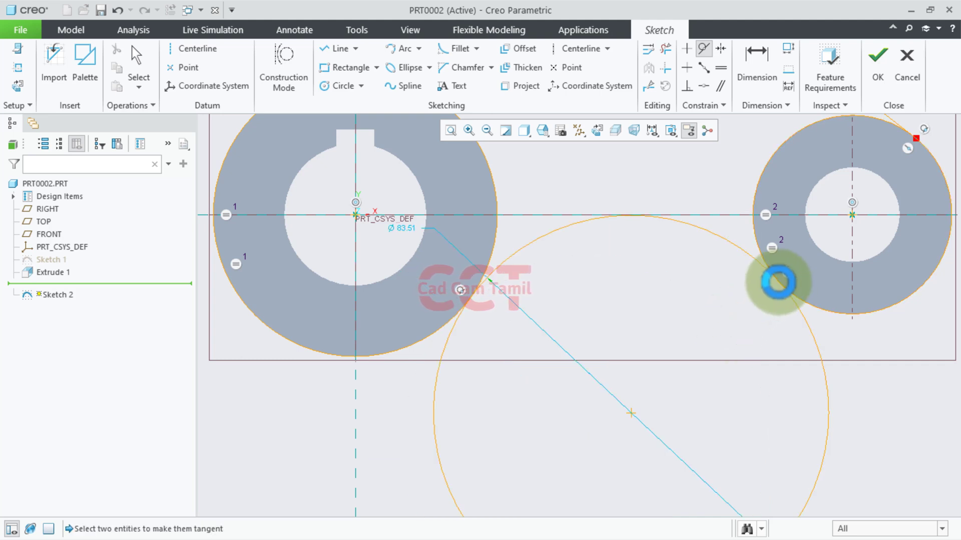
scroll(520, 293, "down", 2)
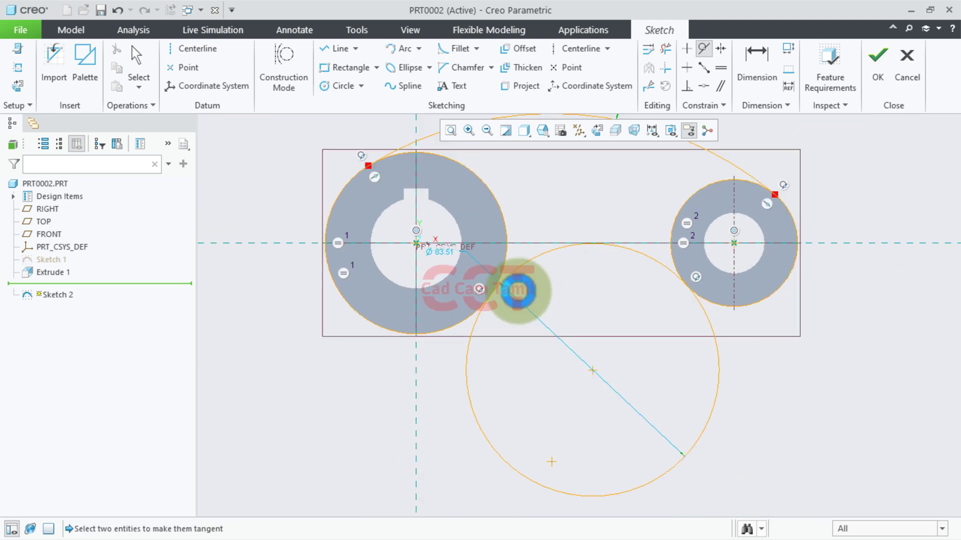
scroll(520, 293, "down", 1)
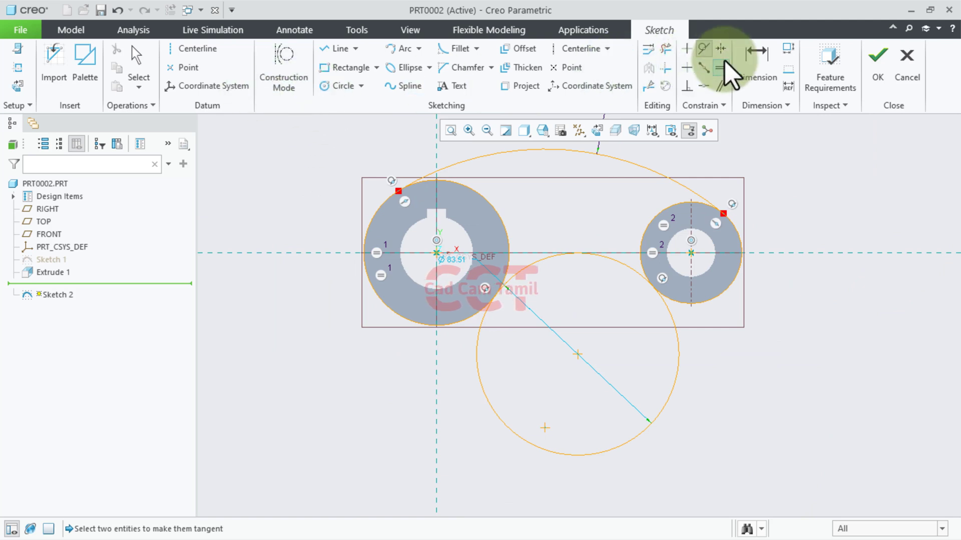
Trim away the large circle's lower part, leaving a concave arc, and check the reference photo.
left_click(667, 53)
left_click_drag(690, 323, 756, 376)
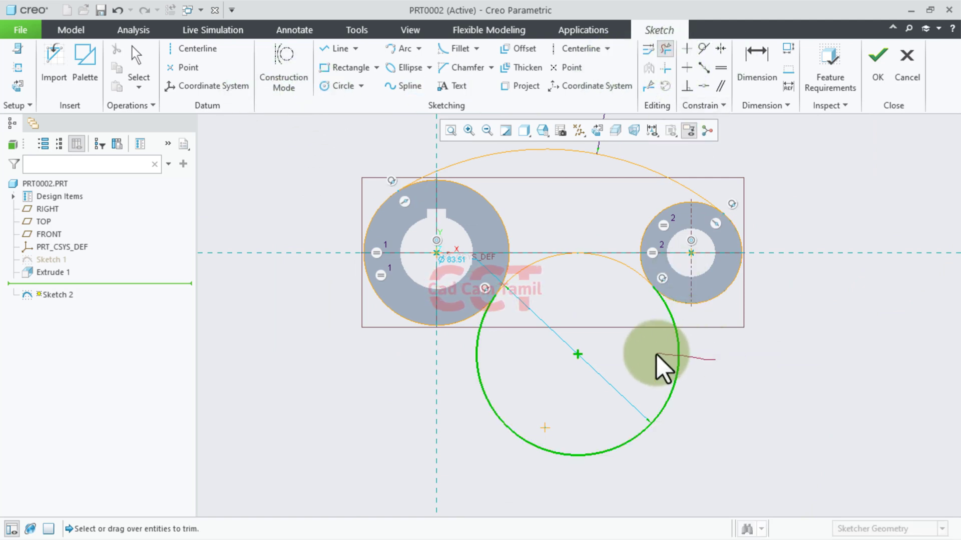
middle_click(757, 364)
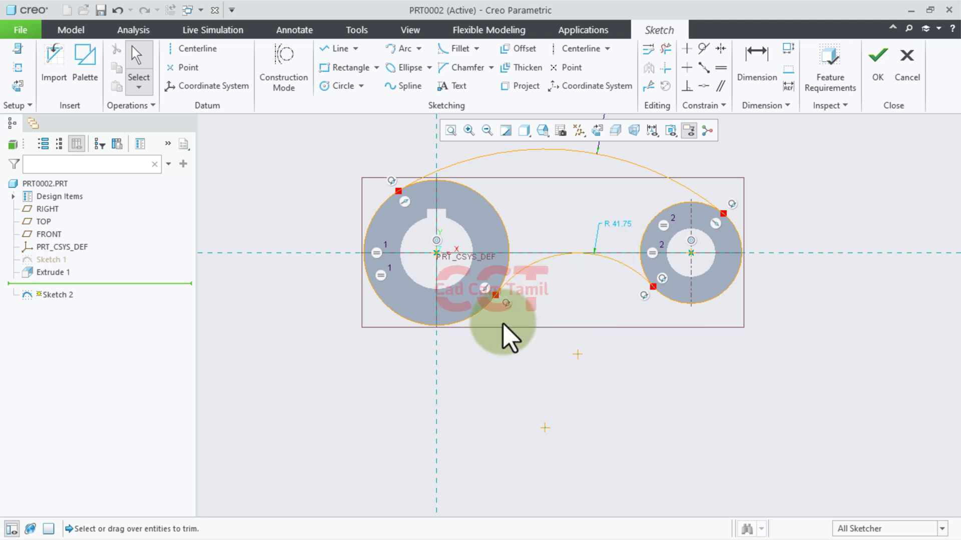
key("alt+Tab")
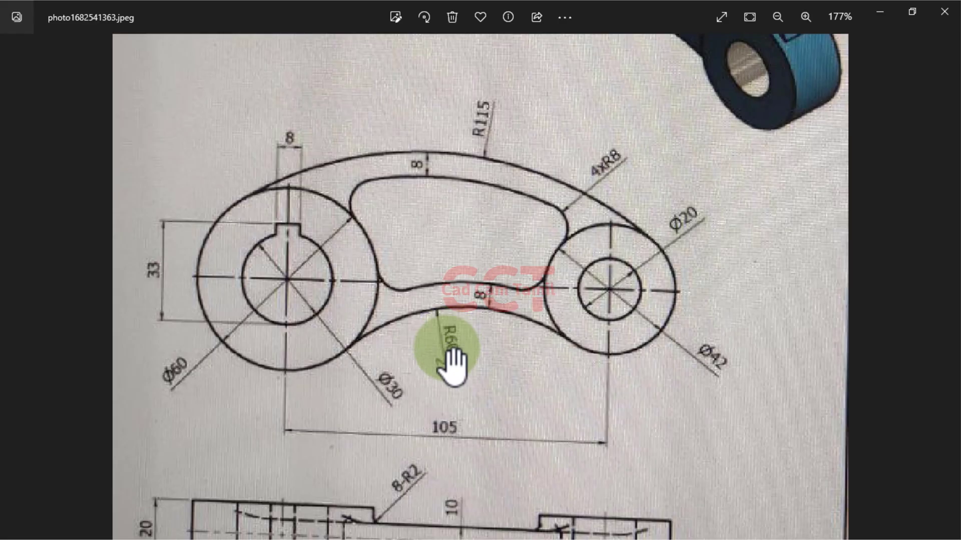
key("alt+Tab")
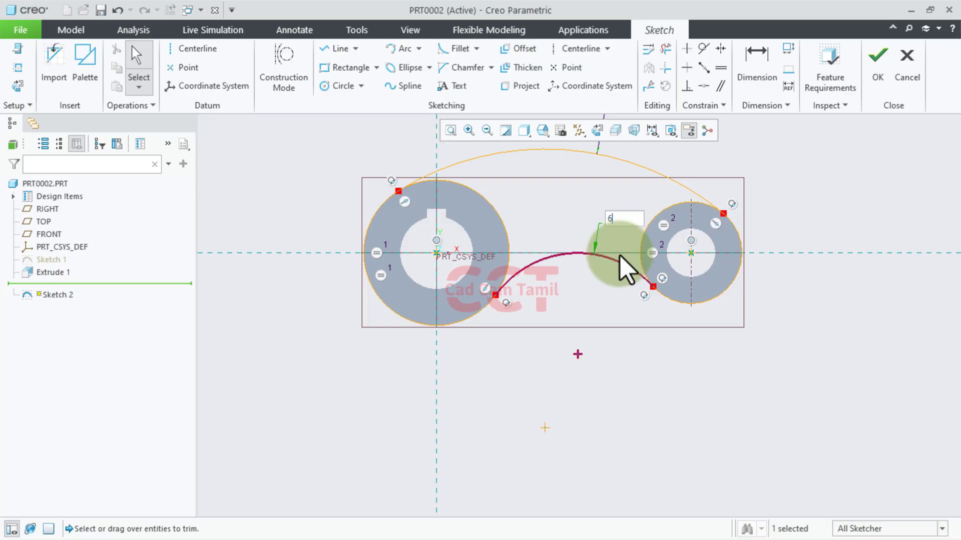
Set the lower connecting arc's radius to 60.
left_click(740, 403)
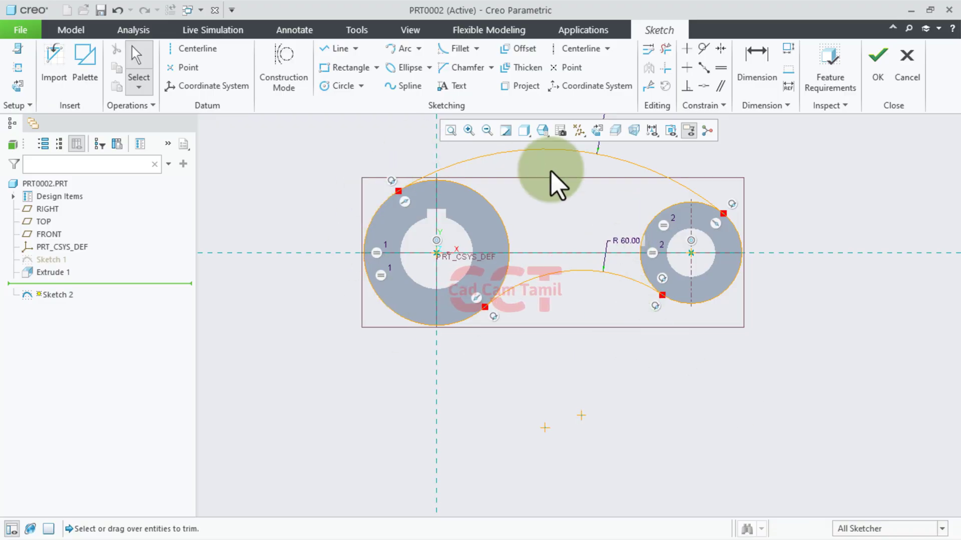
scroll(435, 380, "down", 2)
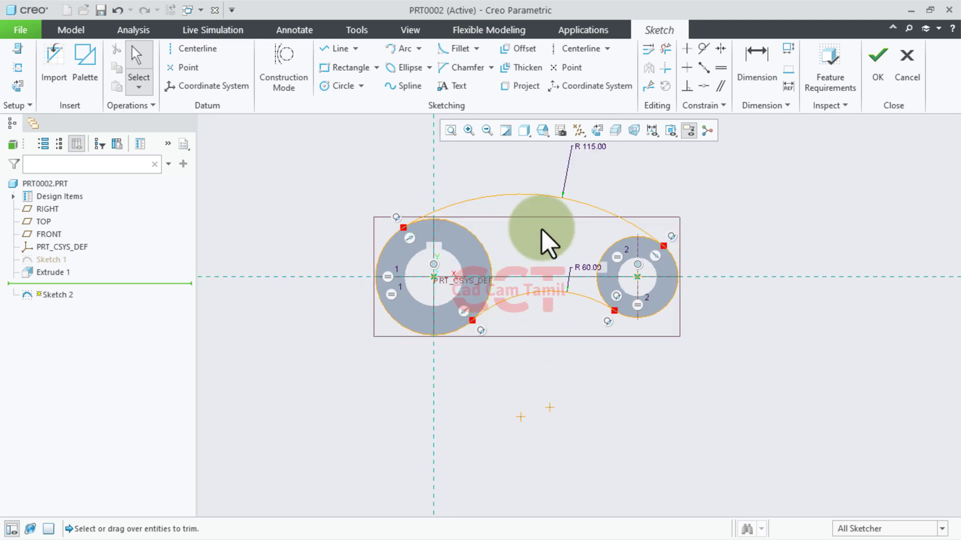
scroll(548, 230, "up", 2)
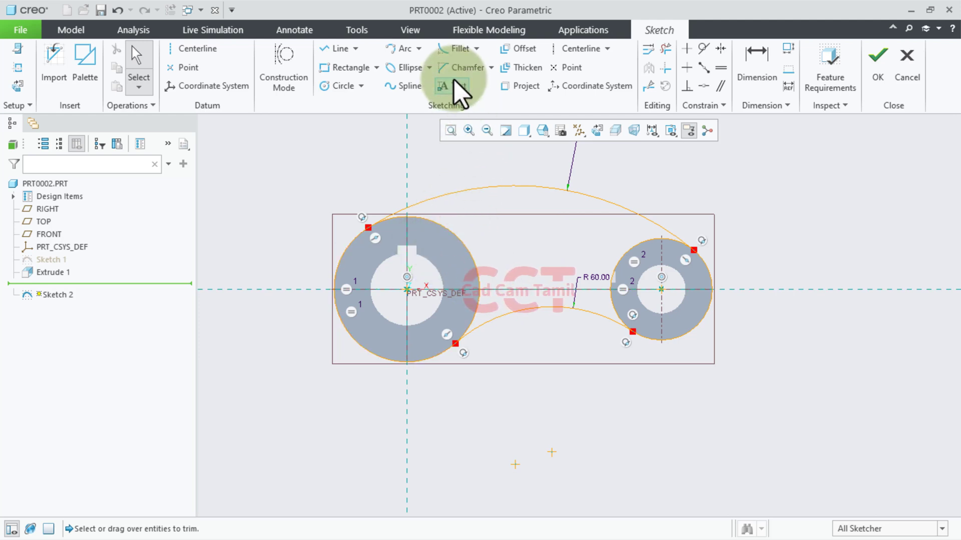
Offset the top arc 8 inward, creating an R107.00 arc.
left_click(518, 52)
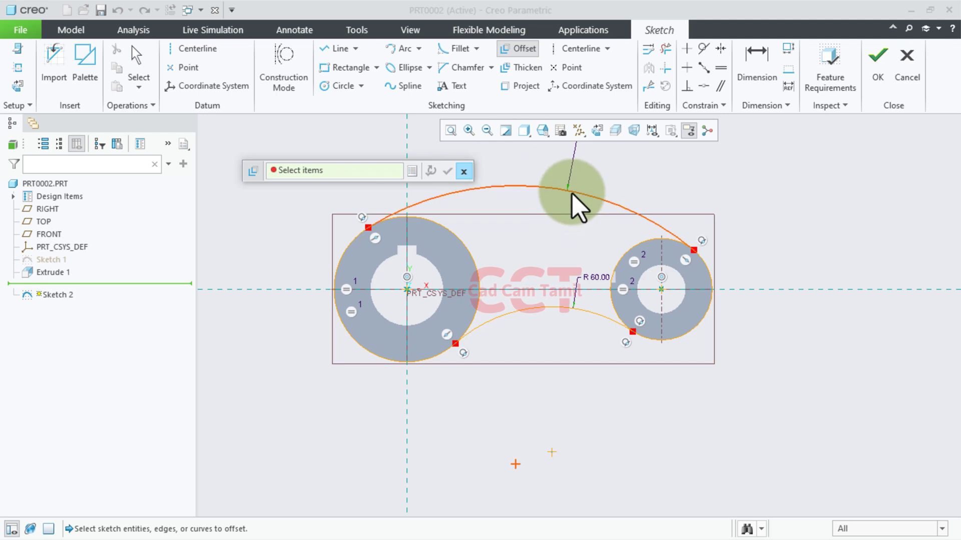
left_click(574, 200)
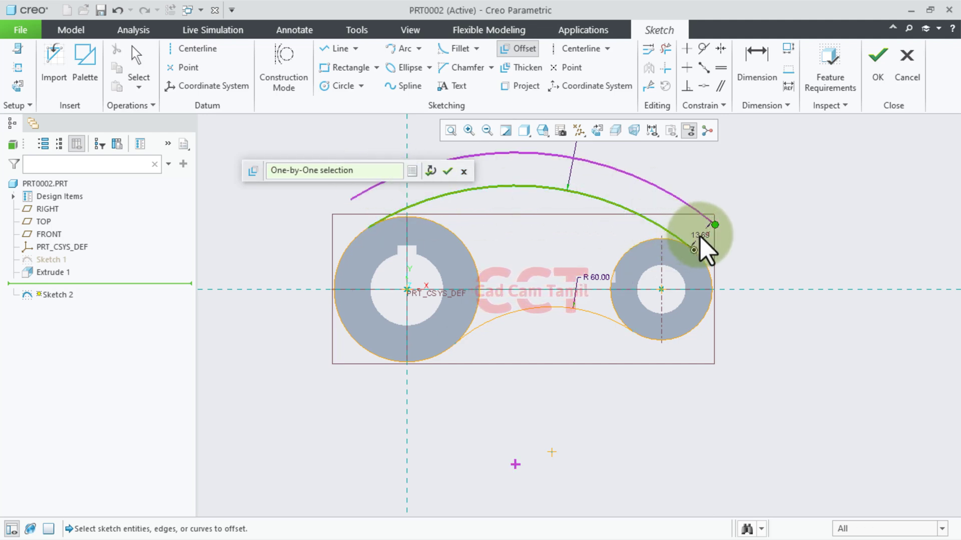
left_click_drag(714, 227, 674, 268)
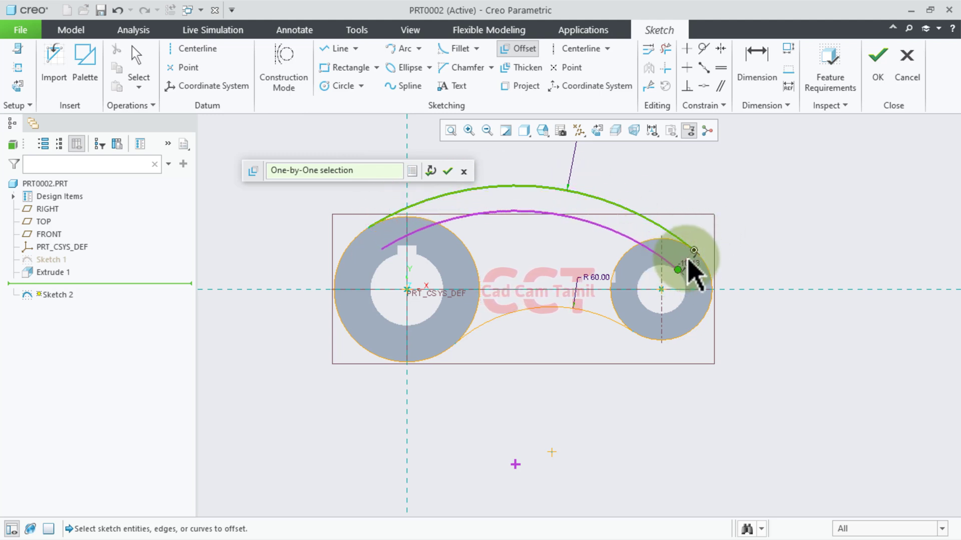
scroll(698, 282, "down", 5)
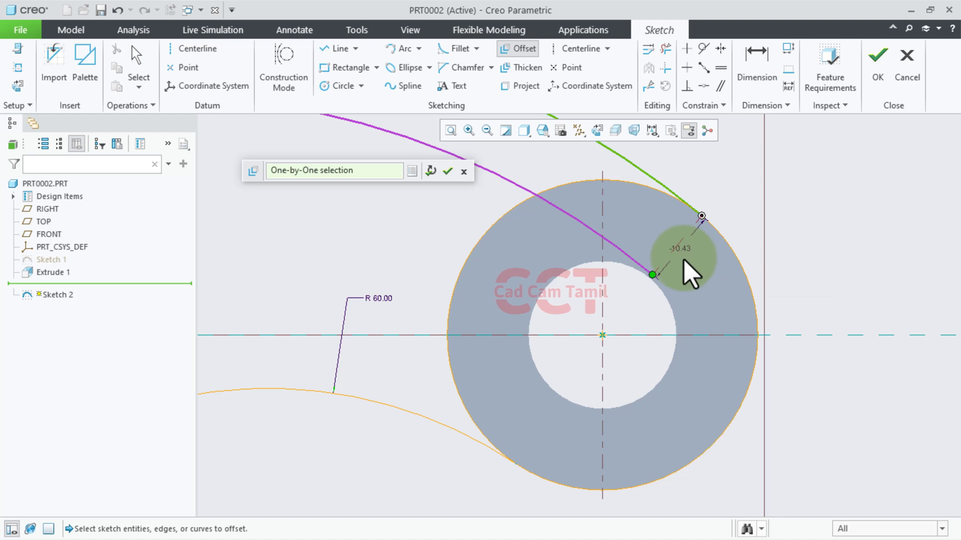
left_click(616, 130)
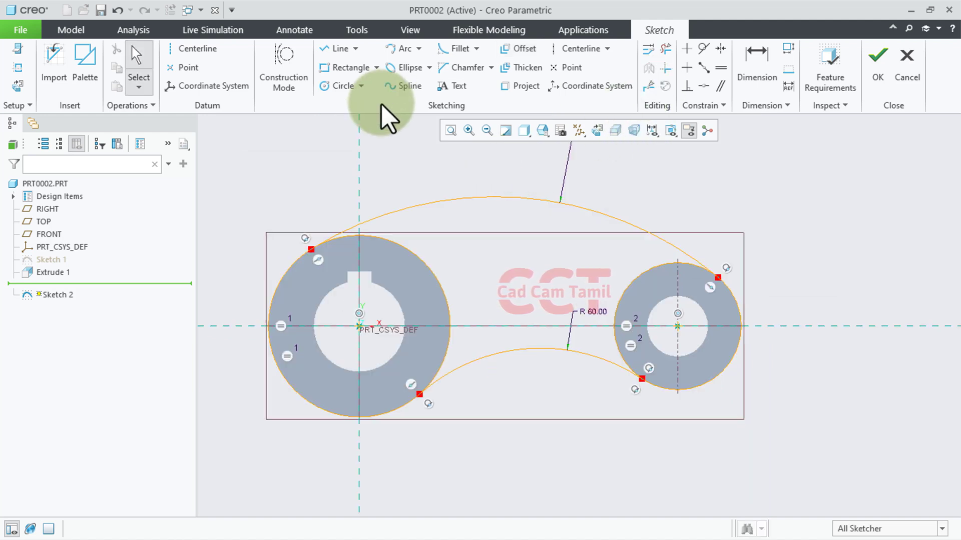
left_click(272, 83)
left_click(520, 50)
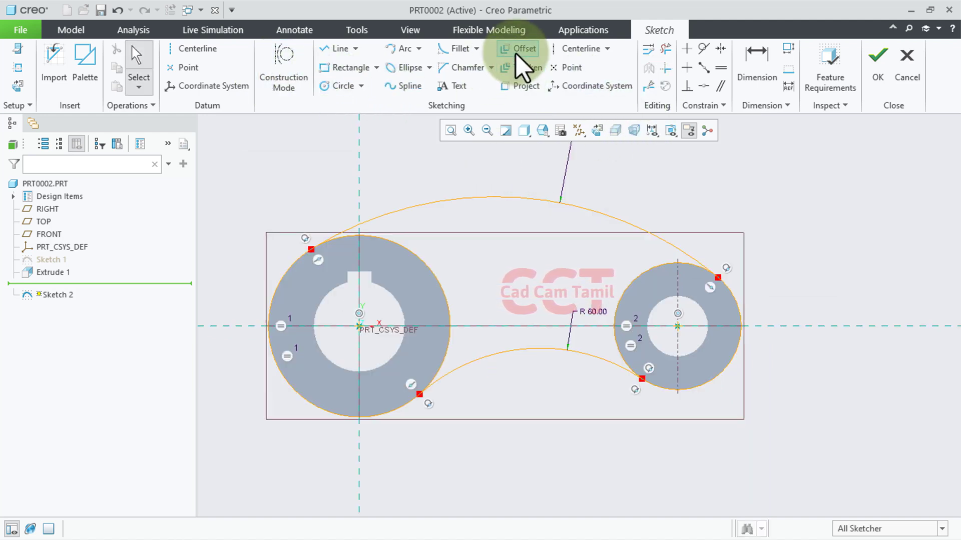
left_click(605, 221)
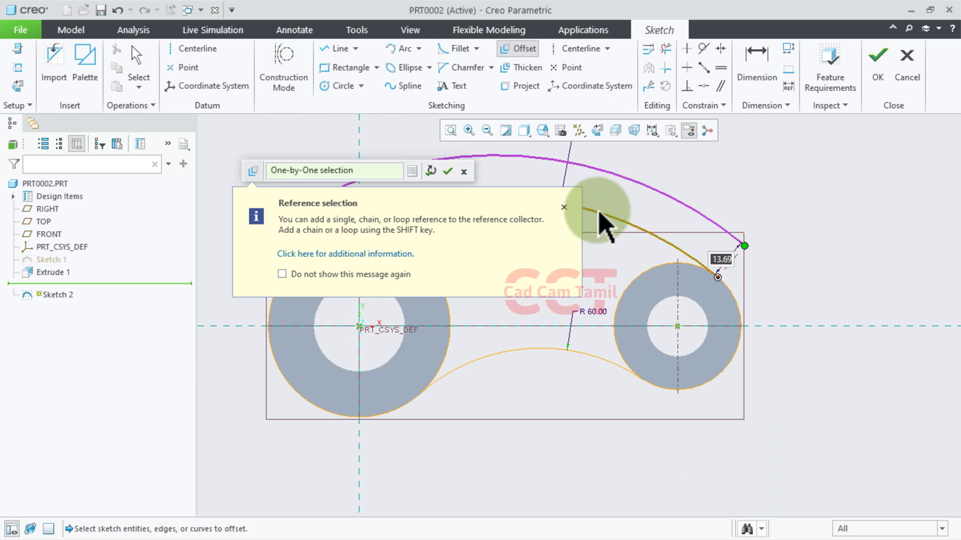
left_click(724, 261)
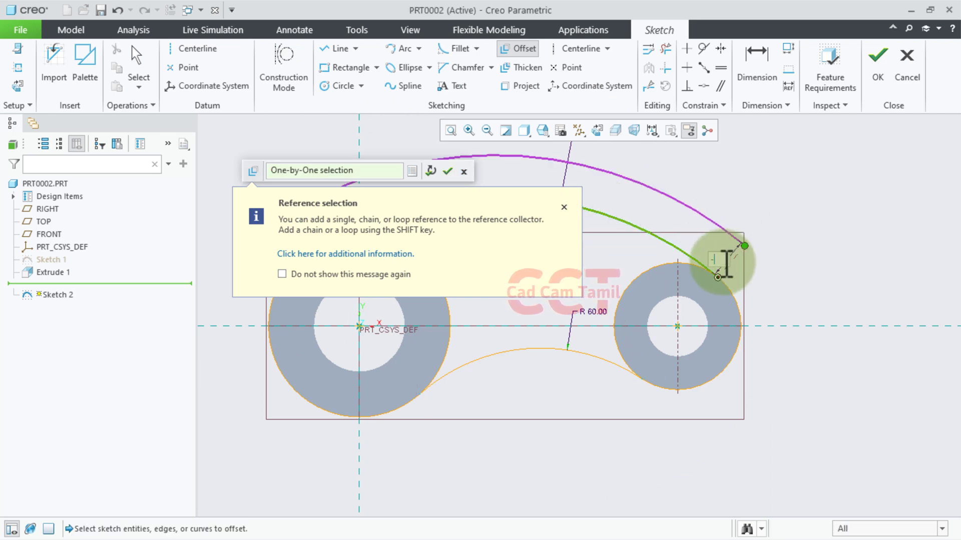
type("-8")
left_click(564, 207)
left_click(447, 171)
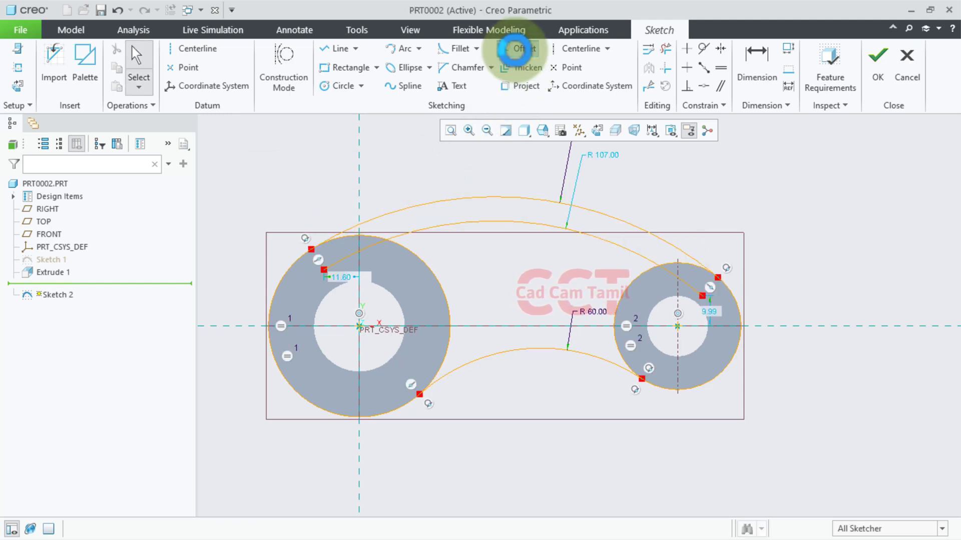
Offset the R60 lower arc by 8, creating an R68.00 arc.
left_click(518, 48)
left_click(556, 356)
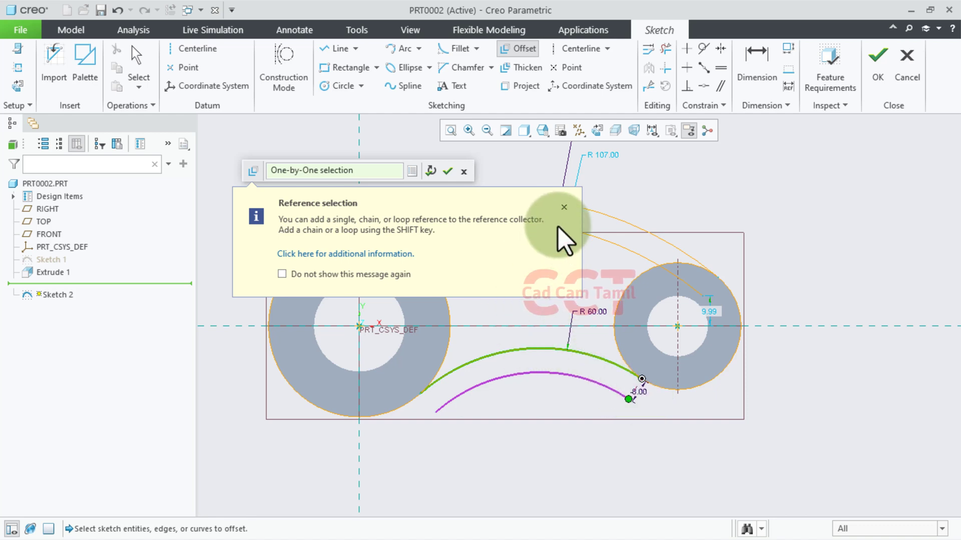
scroll(630, 398, "up", 5)
left_click(345, 171)
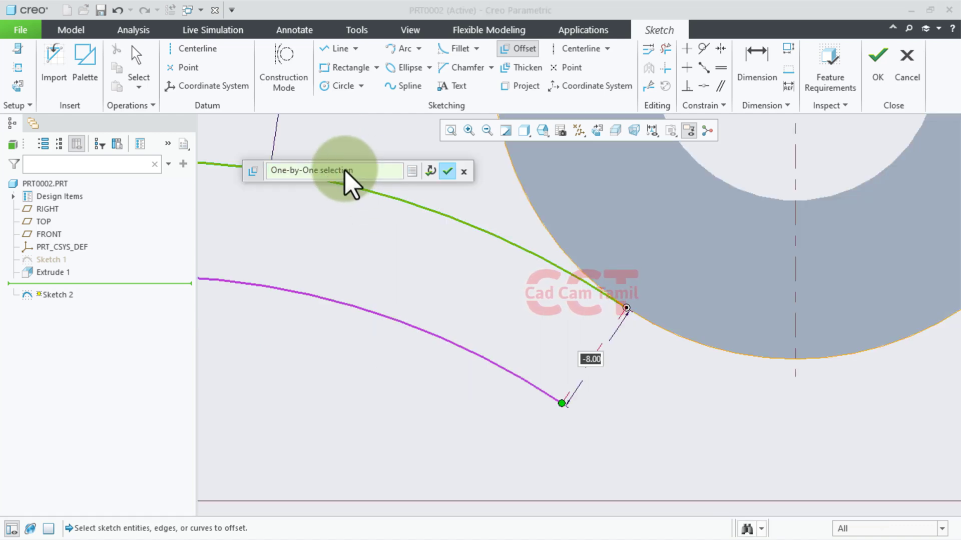
left_click(585, 375)
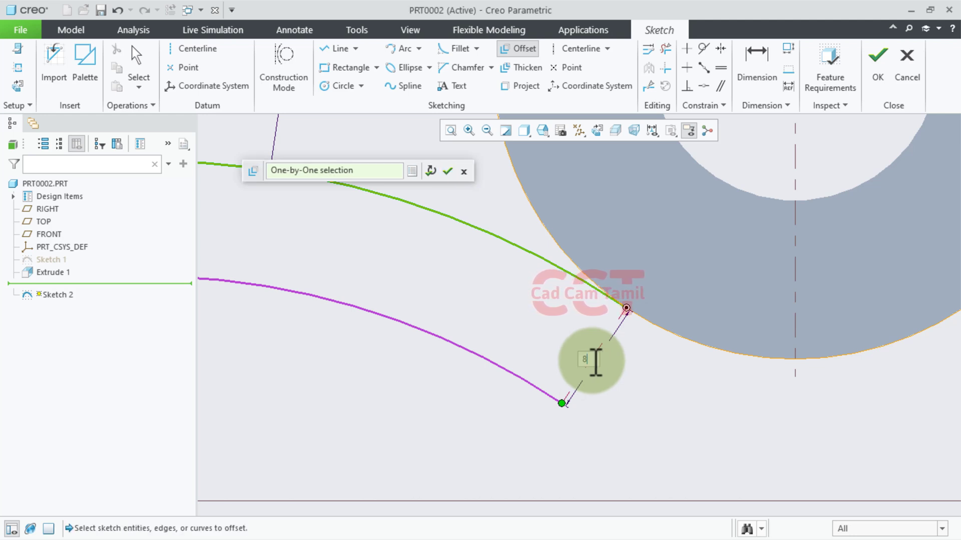
scroll(595, 375, "down", 2)
scroll(595, 375, "down", 2)
scroll(595, 375, "down", 1)
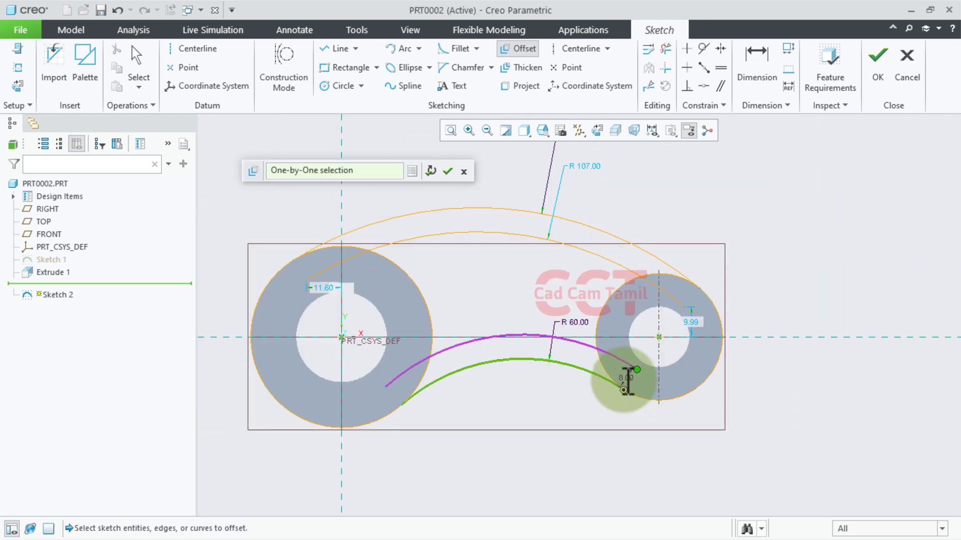
left_click(447, 171)
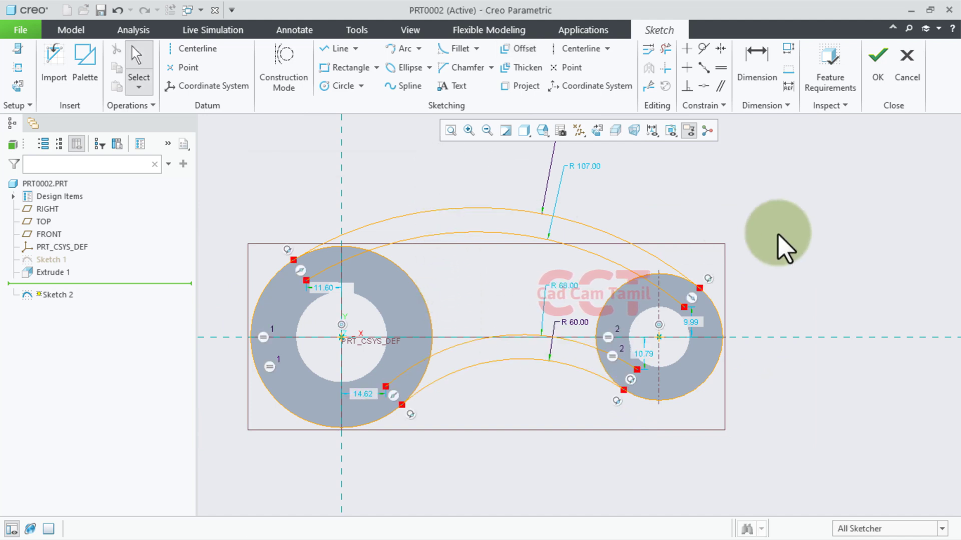
Trim the arc pieces lying inside the left circle.
scroll(331, 336, "up", 2)
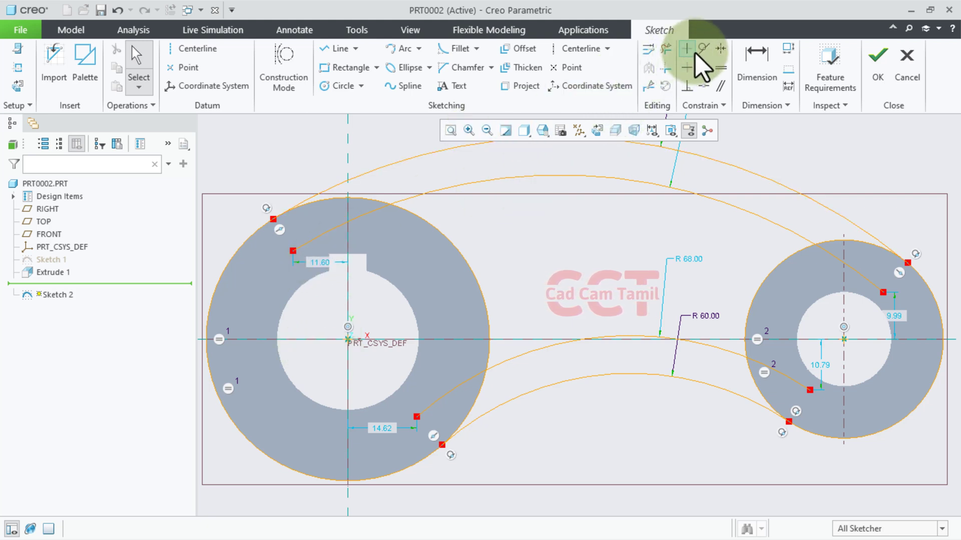
left_click(666, 49)
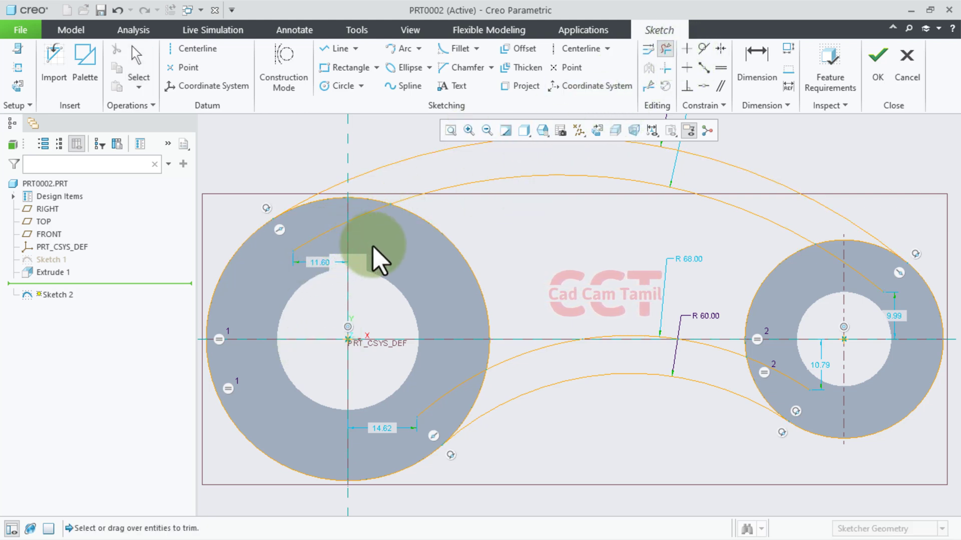
left_click(354, 216)
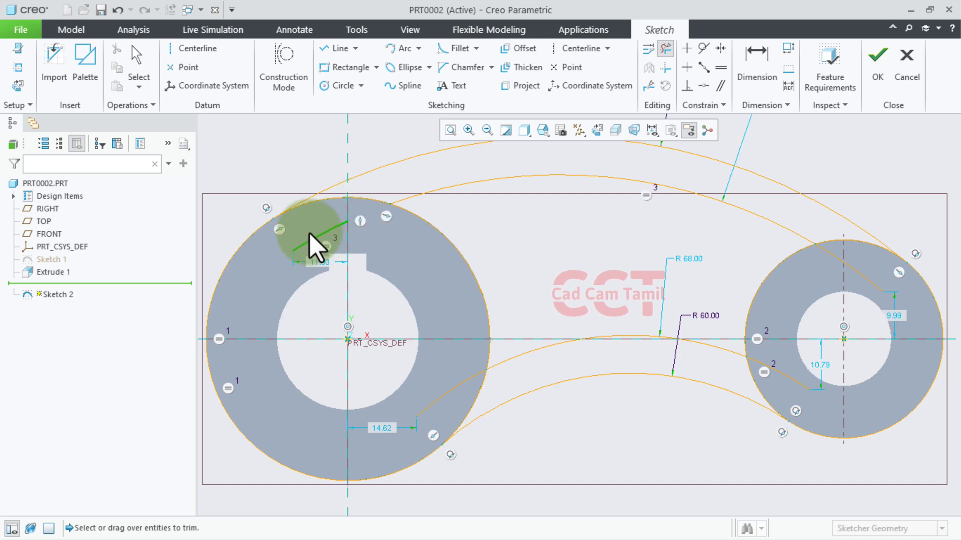
left_click(231, 253)
mouse_move(252, 403)
left_mouse_down()
mouse_move(244, 434)
mouse_move(434, 410)
mouse_move(436, 345)
left_mouse_up()
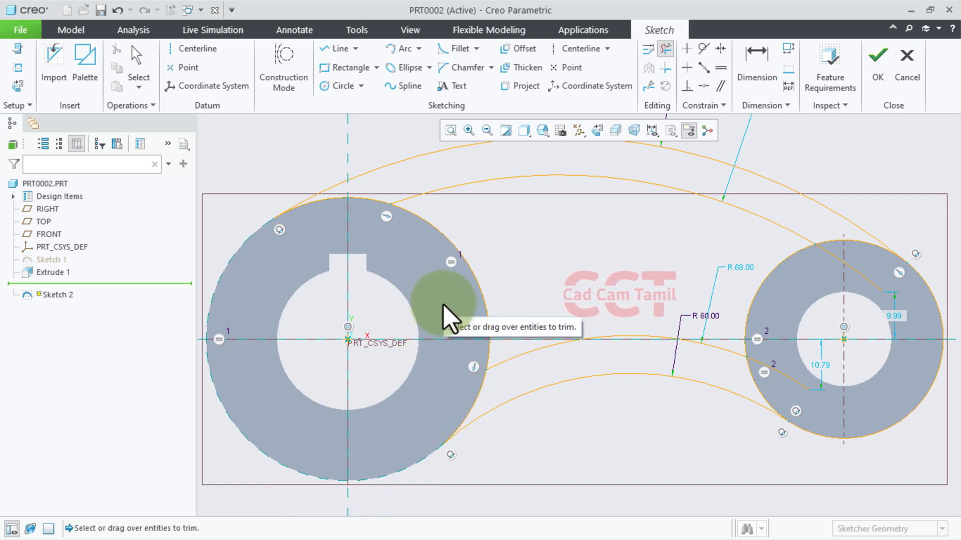
mouse_move(443, 304)
left_mouse_down()
mouse_move(493, 284)
mouse_move(471, 375)
left_mouse_up()
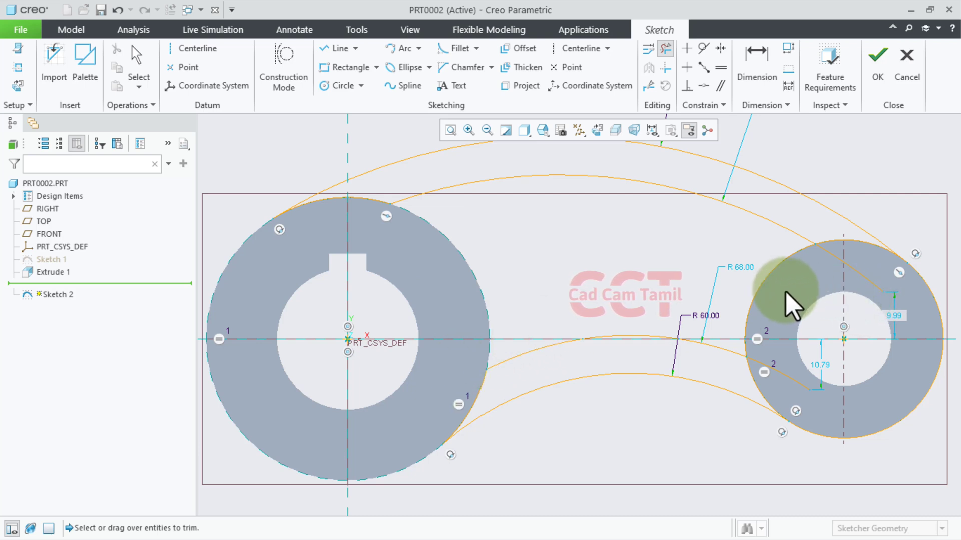
Trim the arc ends inside the right circle, closing both arm bands.
left_click_drag(794, 300, 746, 275)
scroll(778, 375, "down", 3)
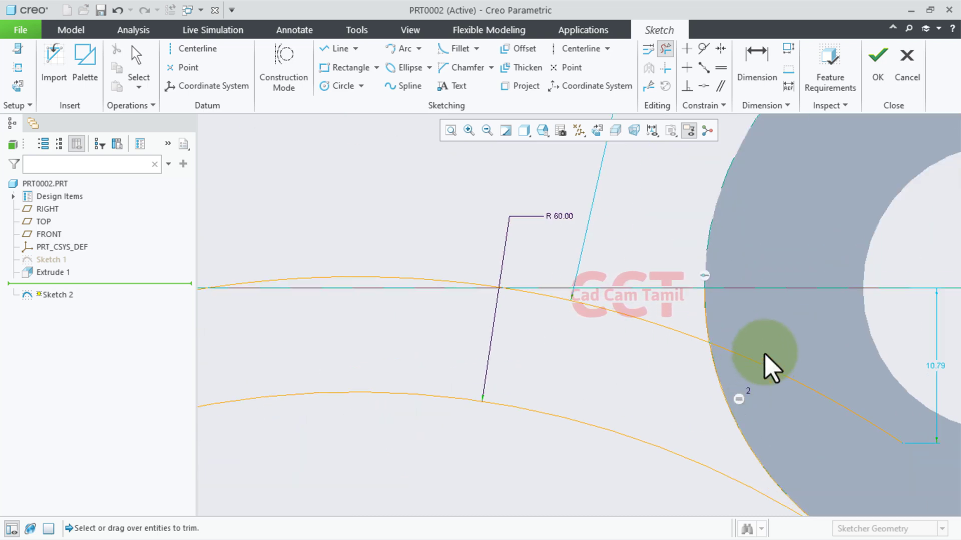
left_click(772, 400)
left_click_drag(746, 323, 698, 335)
scroll(671, 300, "up", 1)
scroll(643, 268, "up", 2)
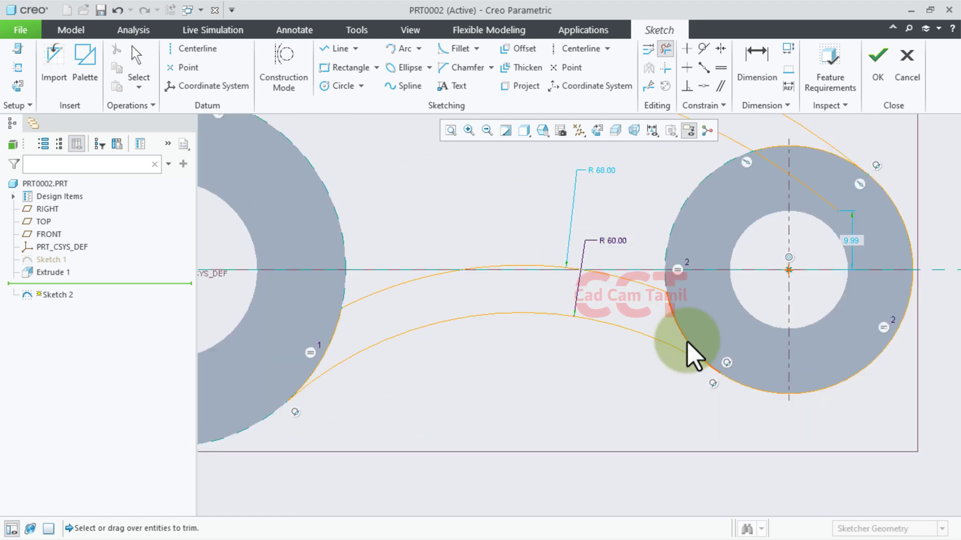
scroll(690, 343, "down", 3)
scroll(766, 393, "down", 1)
left_click_drag(762, 358, 771, 431)
scroll(765, 453, "down", 4)
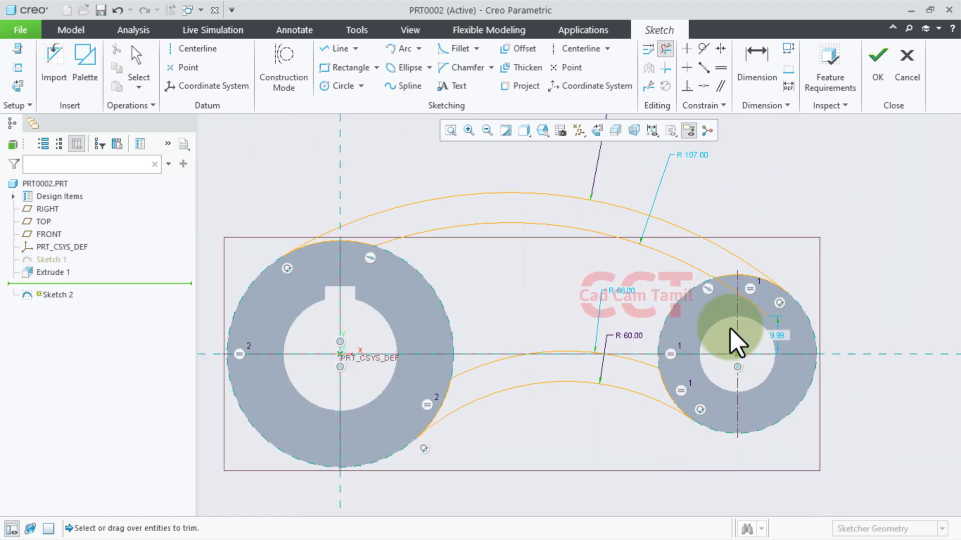
scroll(733, 318, "up", 2)
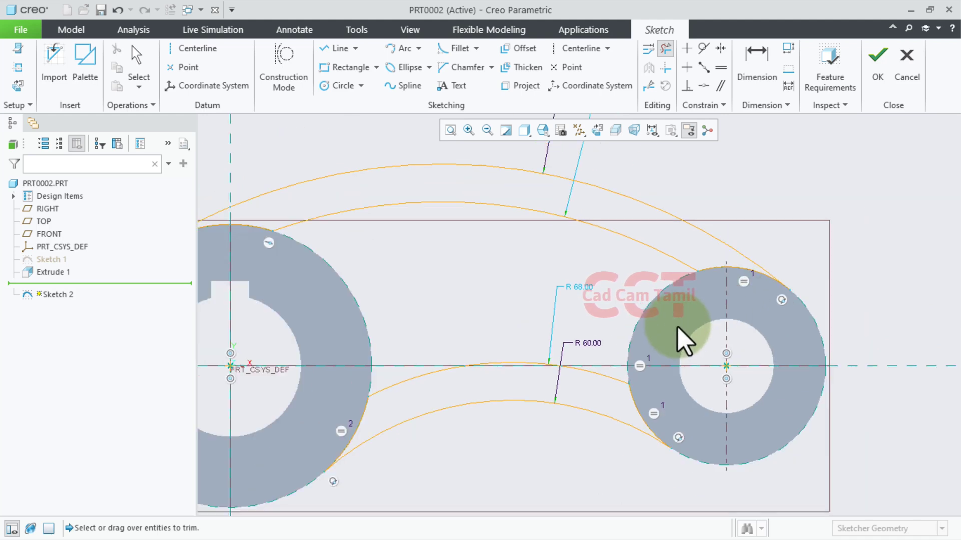
scroll(680, 336, "down", 2)
scroll(608, 353, "down", 2)
middle_click(576, 311)
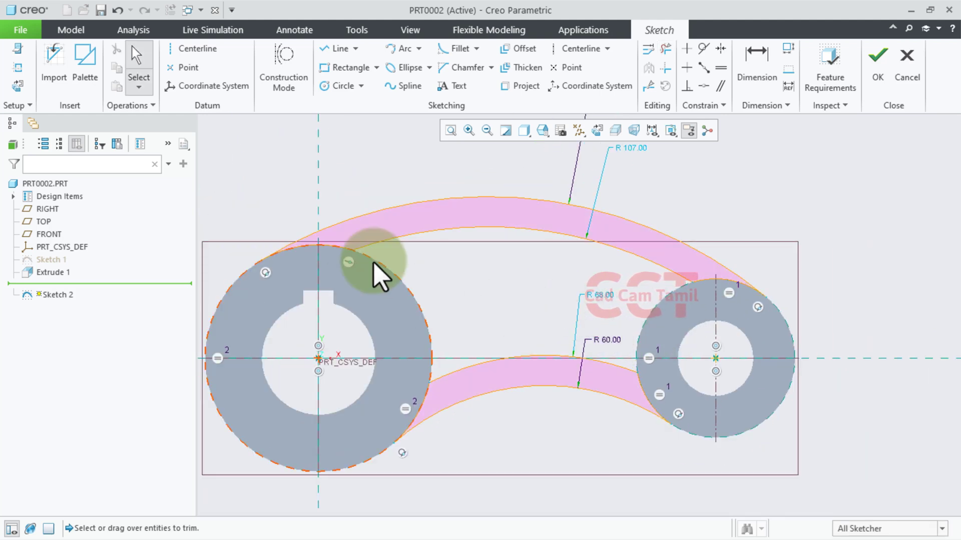
Orbit to inspect the trimmed sketch in 3D, then restore the flat 2D view.
scroll(440, 345, "down", 1)
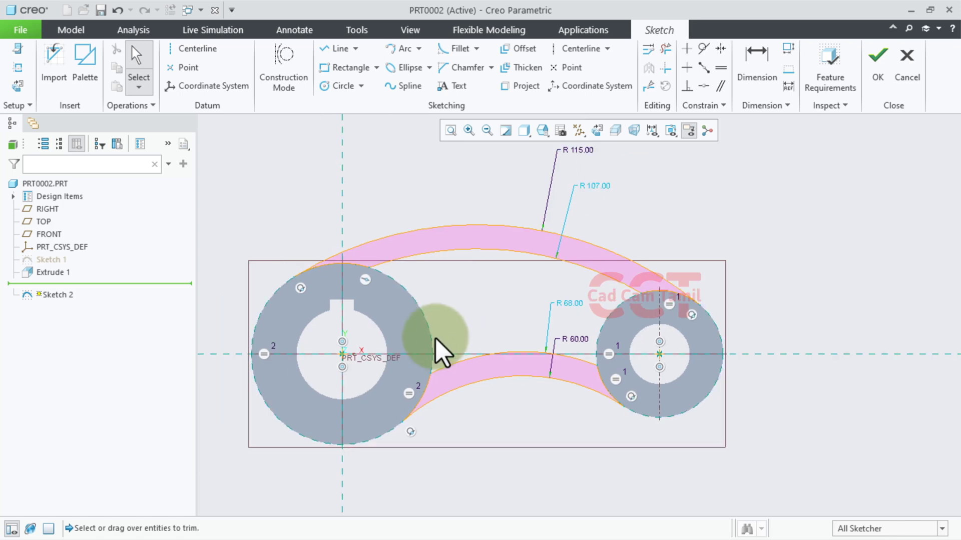
scroll(440, 345, "down", 2)
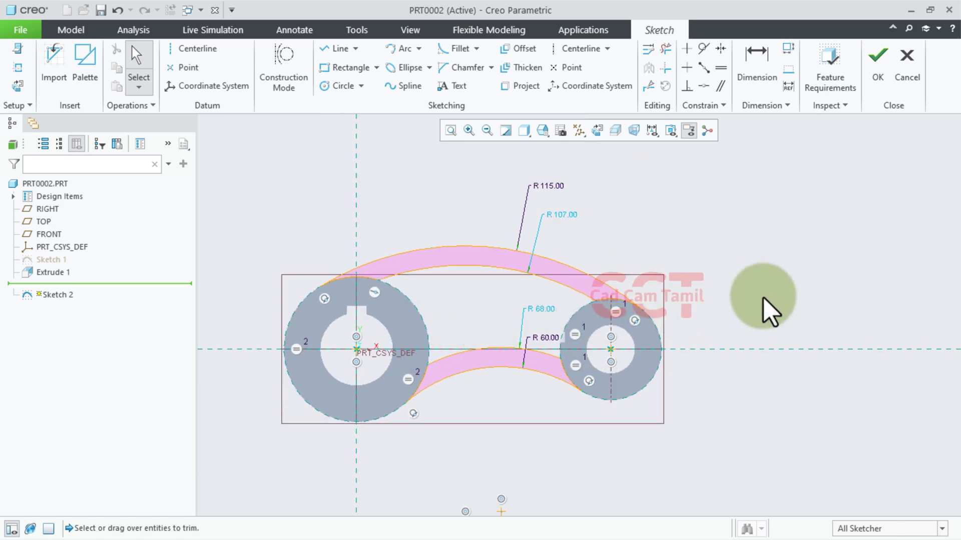
mouse_move(765, 307)
middle_mouse_down()
mouse_move(740, 322)
mouse_move(739, 333)
middle_mouse_up()
scroll(348, 259, "up", 3)
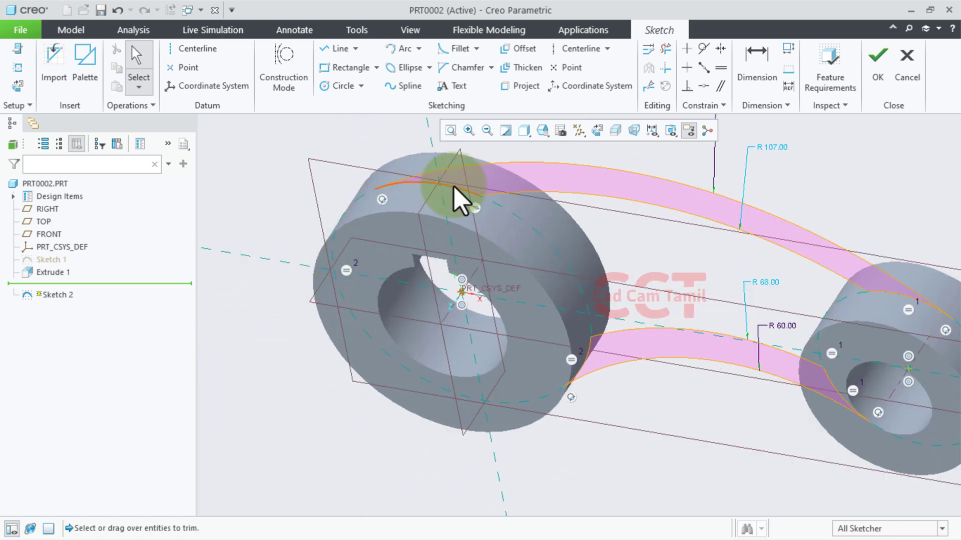
scroll(306, 375, "down", 3)
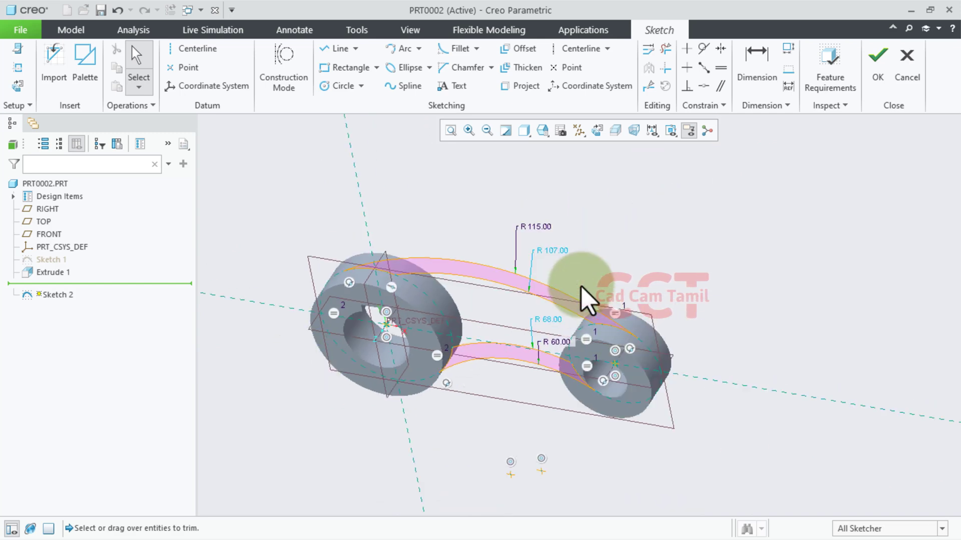
left_click(615, 130)
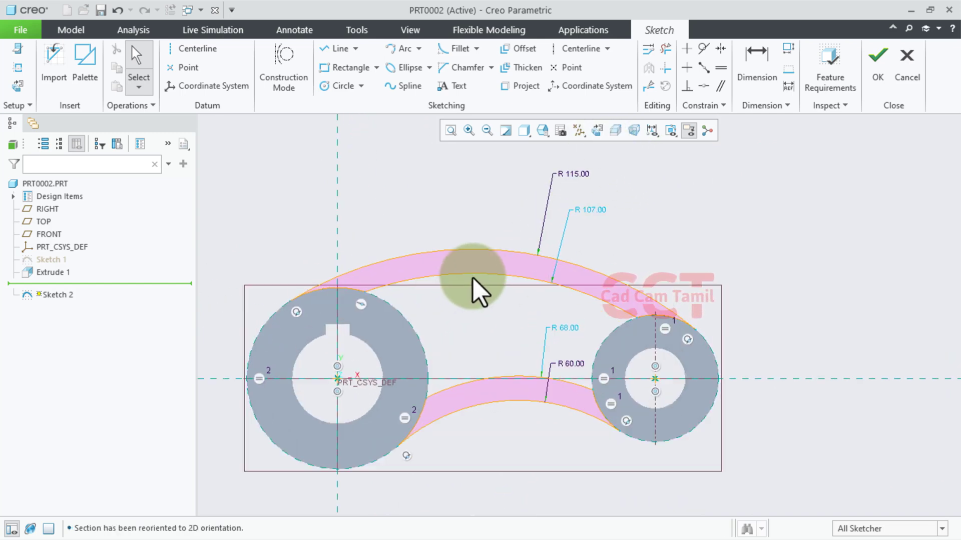
scroll(493, 225, "up", 3)
scroll(494, 235, "down", 2)
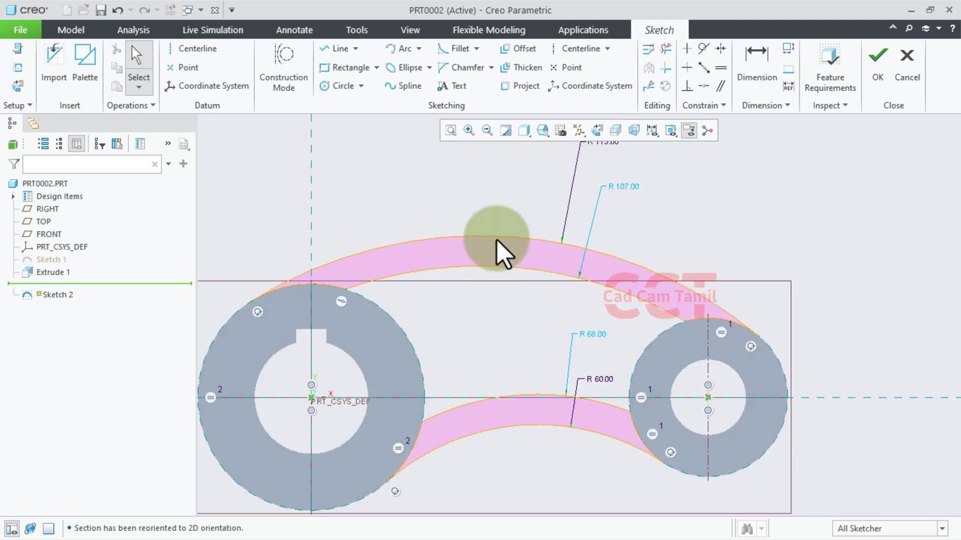
Dimension both arm bands 8.00 thick in place of R107.00 and R68.00, then check the photo.
left_click(753, 65)
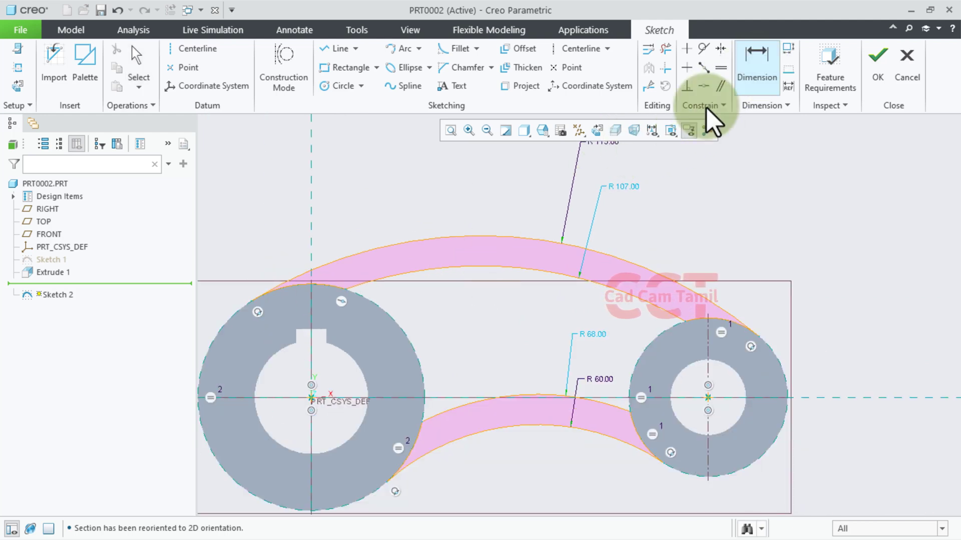
left_click(483, 239)
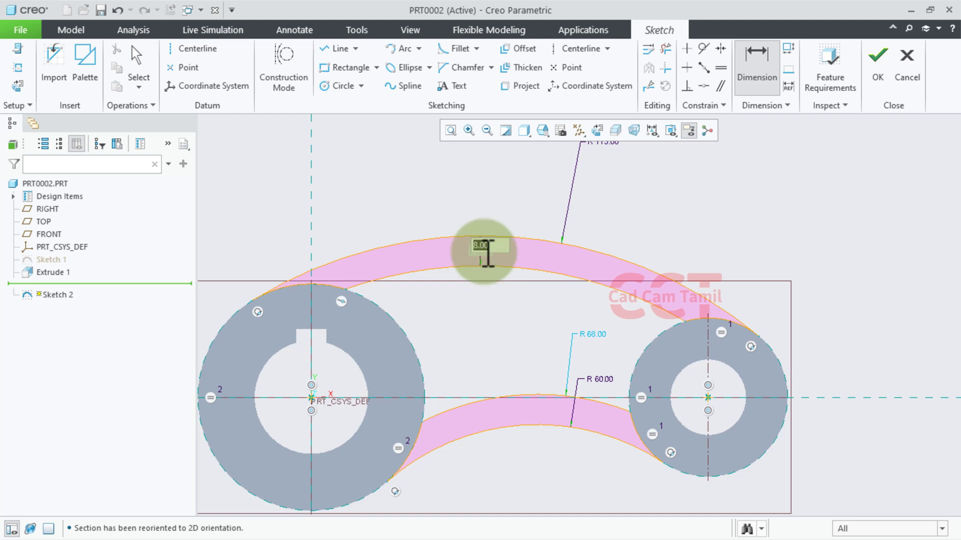
scroll(392, 187, "up", 2)
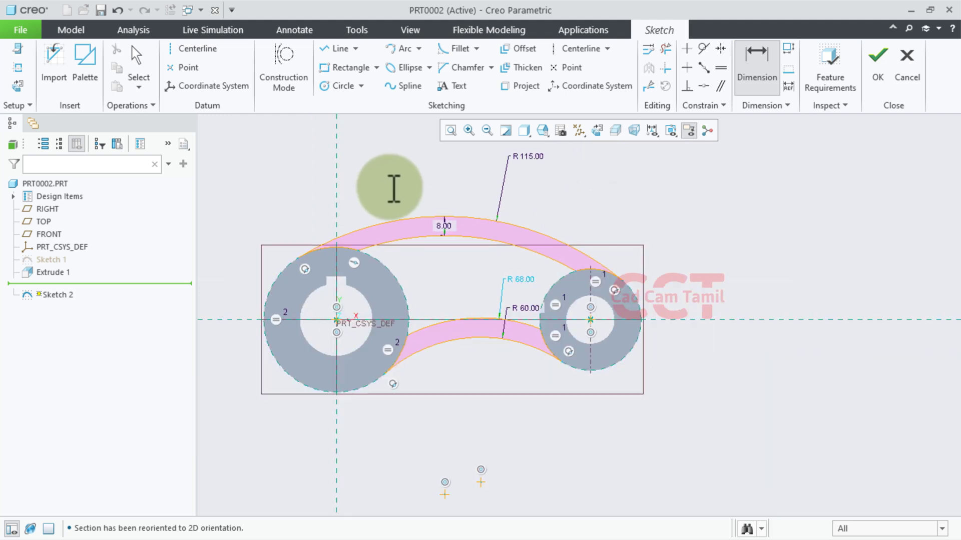
scroll(511, 354, "down", 2)
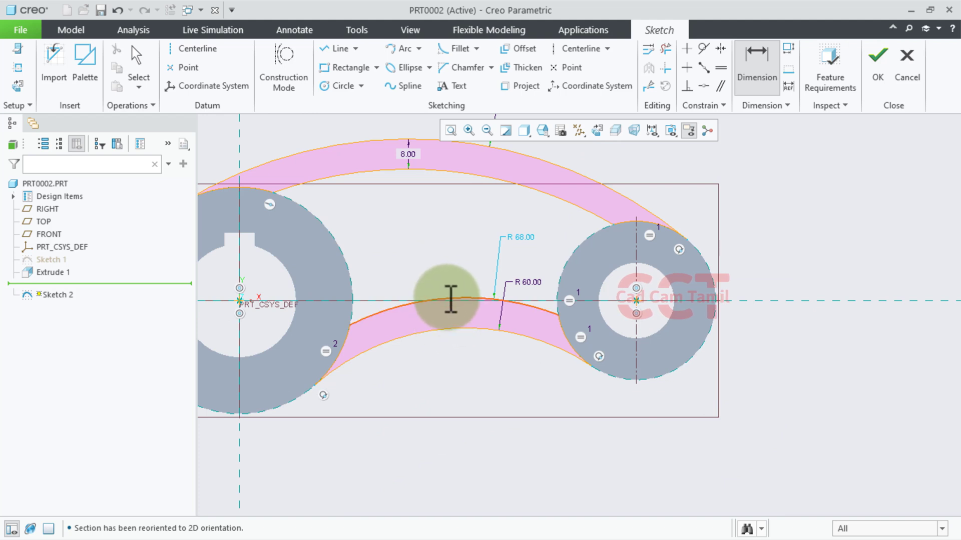
left_click(445, 325)
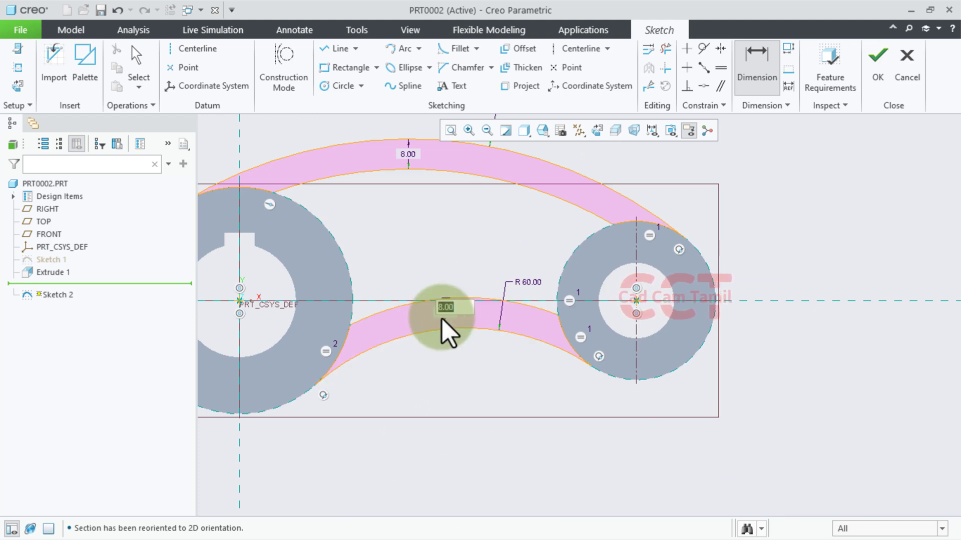
key("Return")
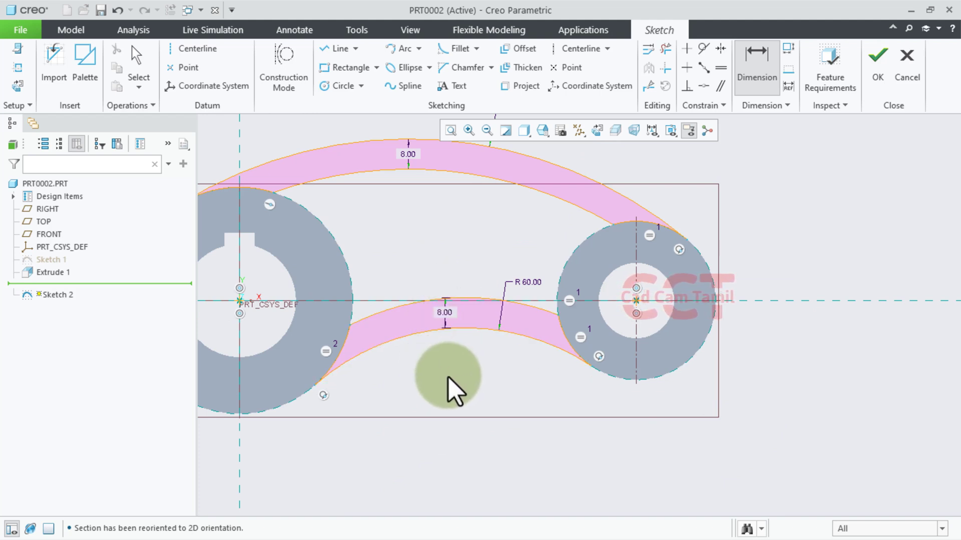
key("alt+Tab")
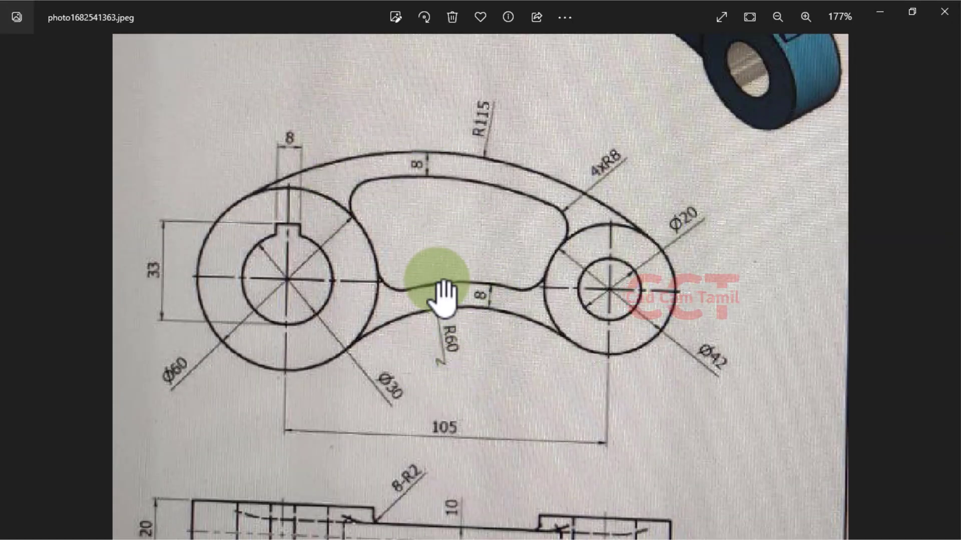
key("alt+Tab")
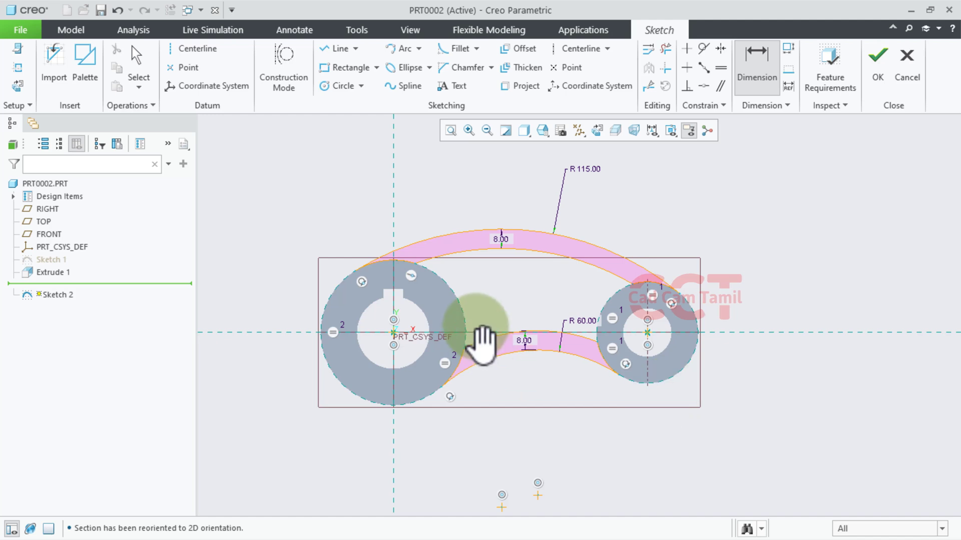
Extrude Sketch 2 symmetrically 10.00 deep as Extrude 2, forming the arms.
left_click(878, 60)
mouse_move(536, 272)
middle_mouse_down()
mouse_move(624, 258)
mouse_move(554, 343)
mouse_move(609, 232)
middle_mouse_up()
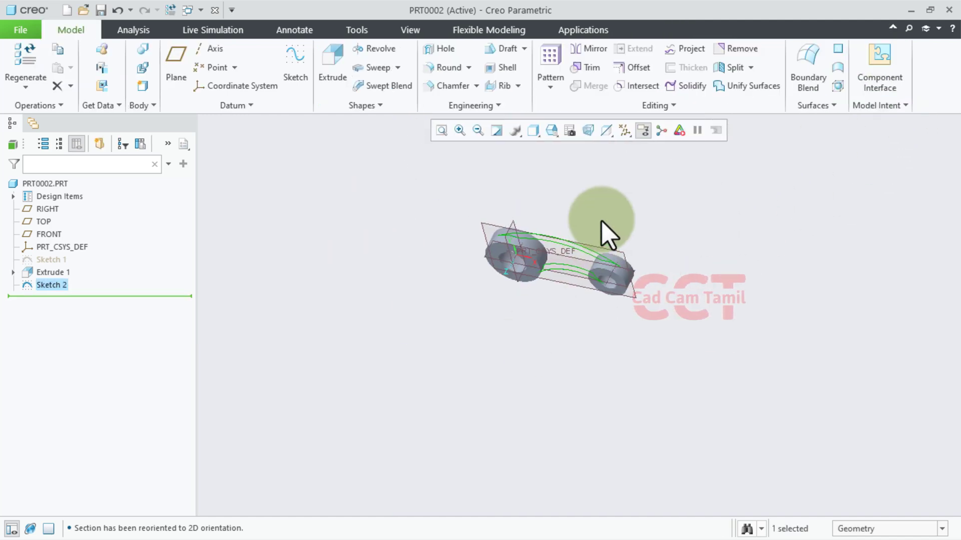
left_click(322, 77)
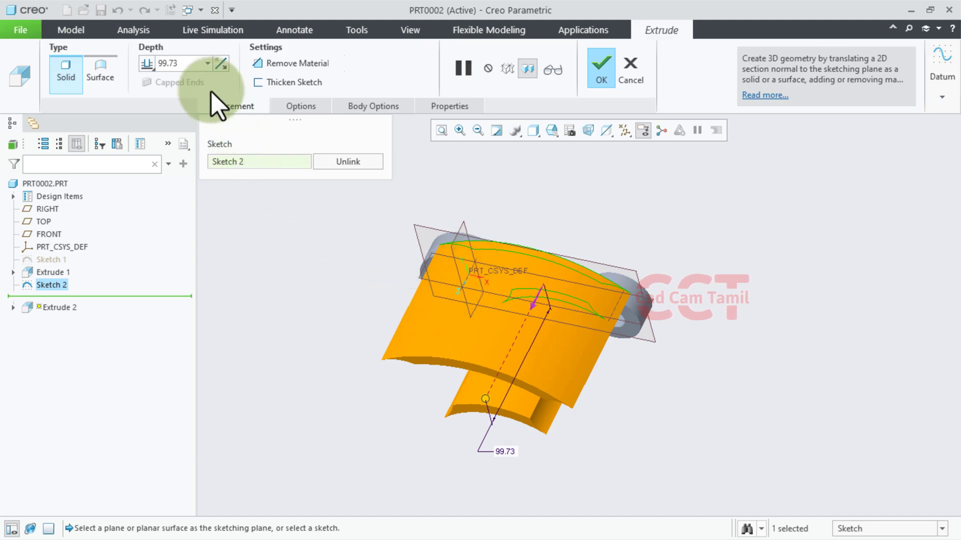
left_click(149, 64)
left_click(155, 95)
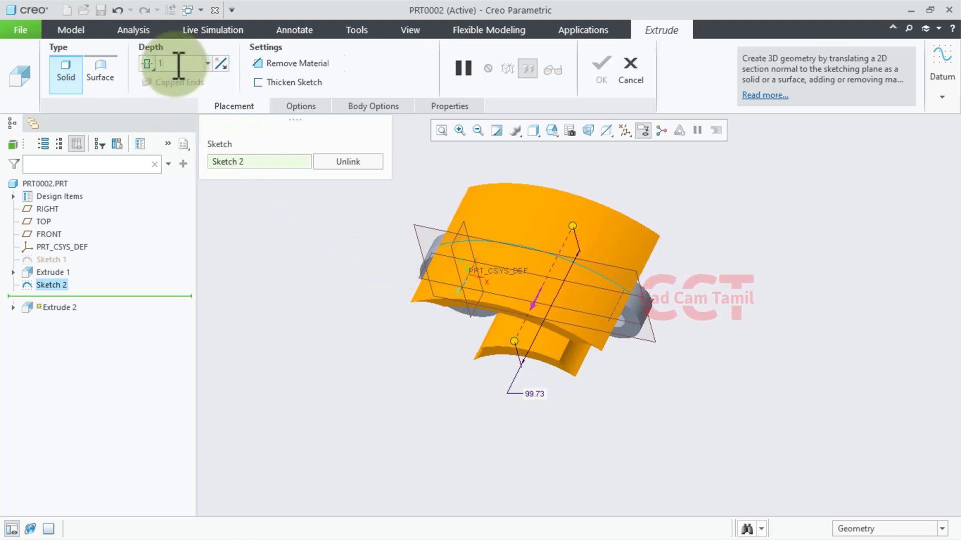
type("0.00")
key("Return")
scroll(549, 284, "up", 3)
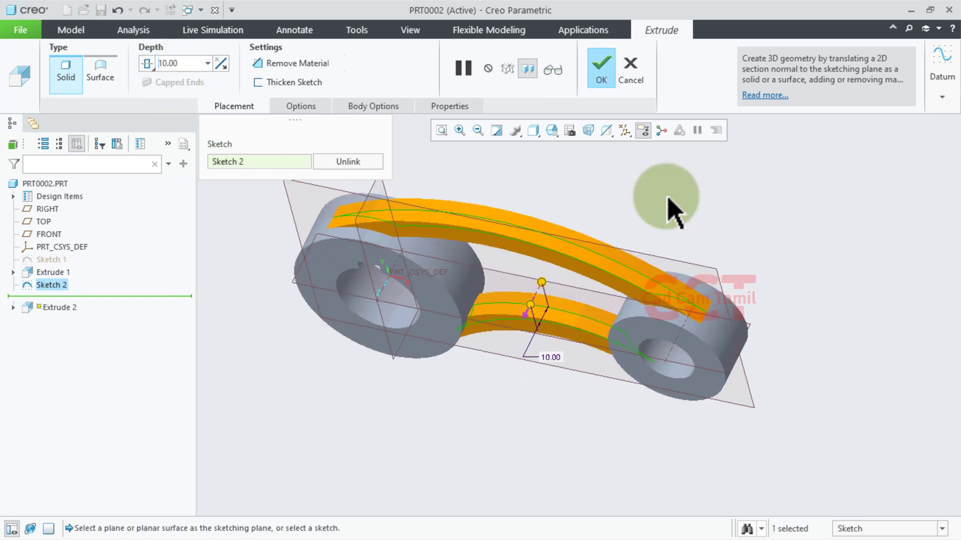
left_click(600, 70)
middle_click_drag(583, 322, 594, 278)
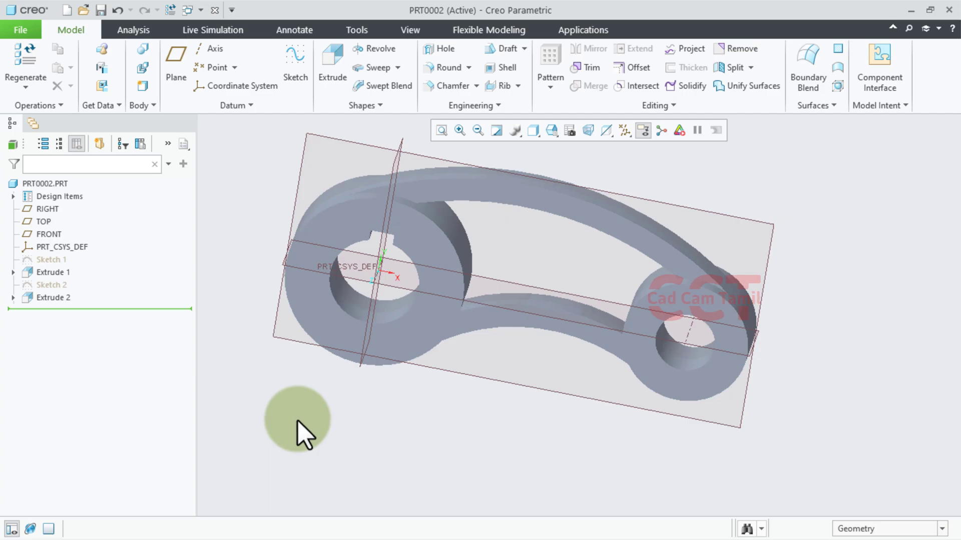
key("alt+Tab")
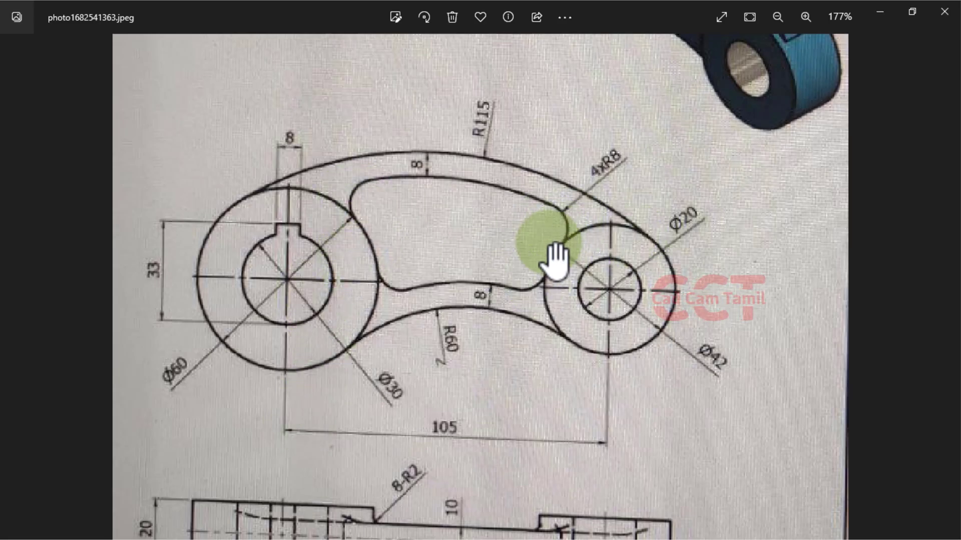
Pan the reference drawing photo to check the side view's 8-R2 rounds and 10 thickness.
left_click_drag(493, 385, 481, 257)
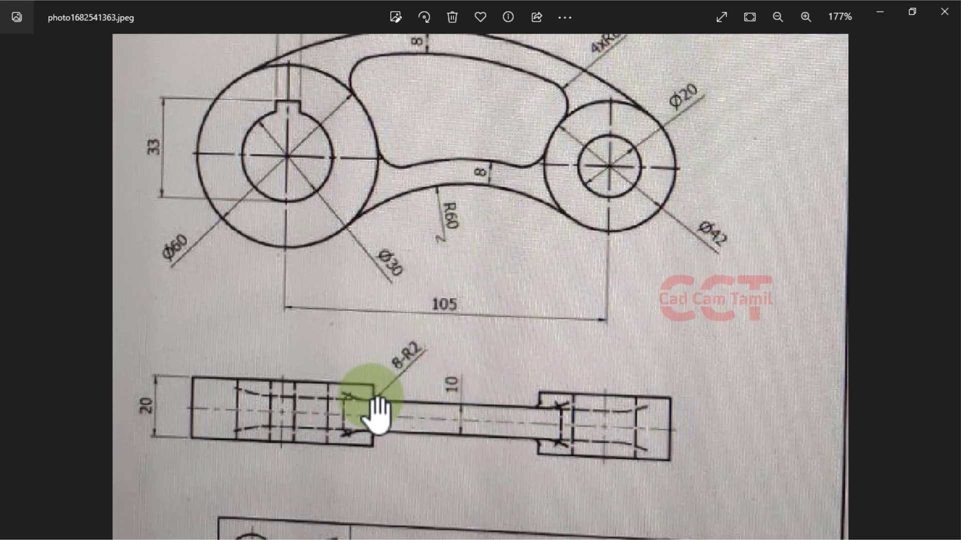
scroll(454, 355, "up", 1)
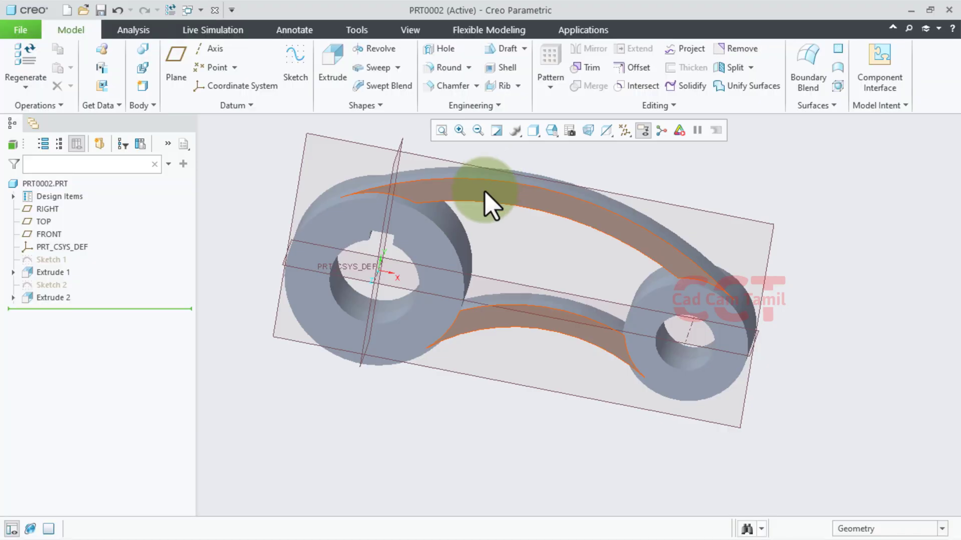
mouse_move(440, 264)
middle_mouse_down()
mouse_move(430, 225)
mouse_move(457, 214)
middle_mouse_up()
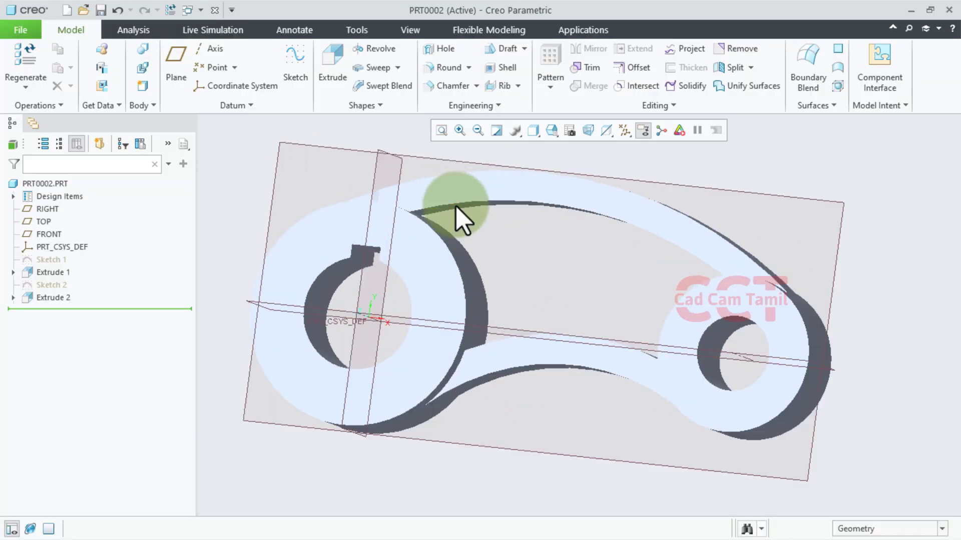
scroll(489, 257, "down", 3)
middle_click_drag(489, 257, 489, 242)
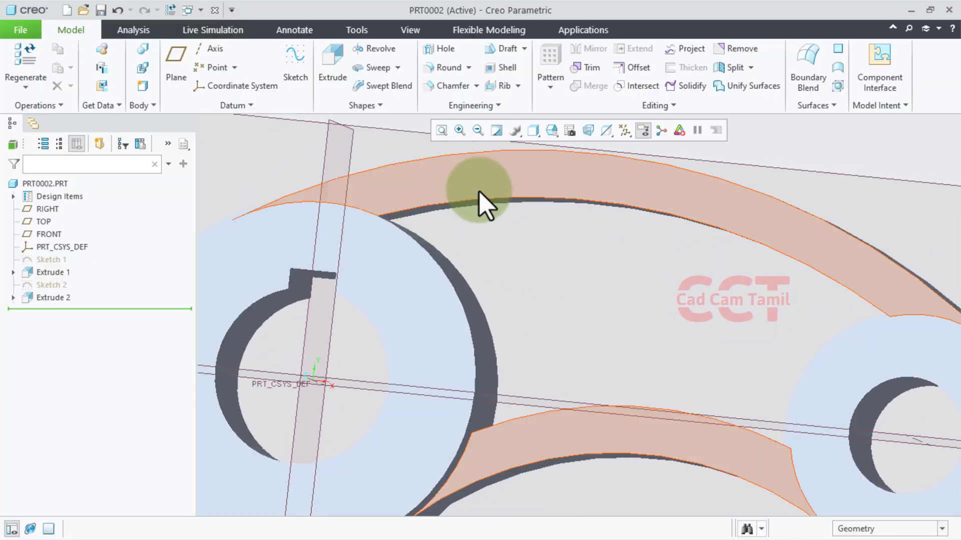
middle_click_drag(483, 203, 455, 163)
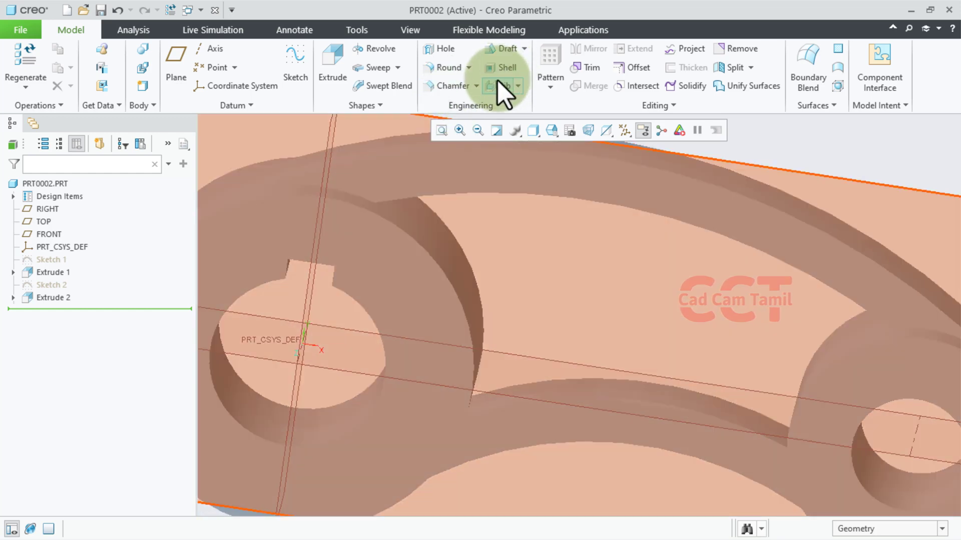
Round the four inner slot corner edges, where arms meet bosses, at radius 8.
left_click(436, 72)
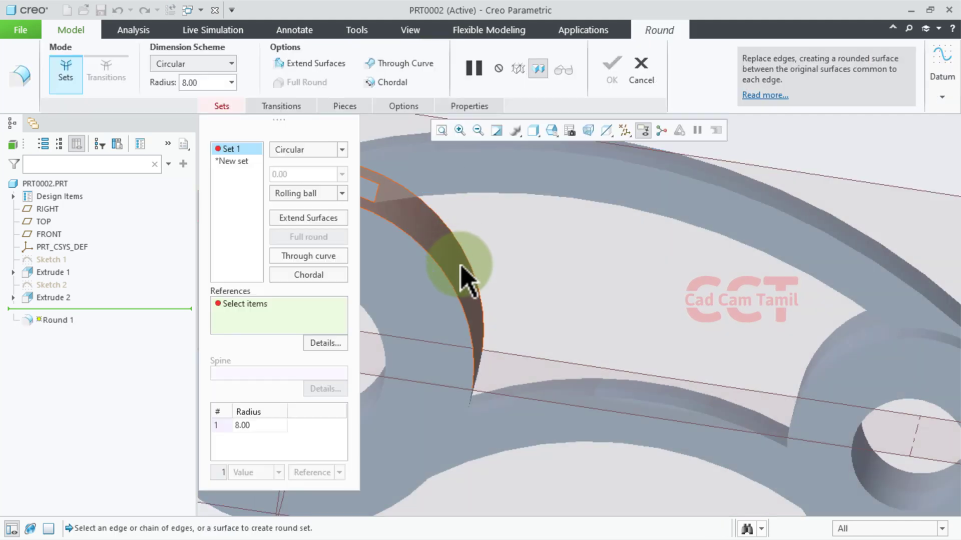
mouse_move(461, 278)
middle_mouse_down()
mouse_move(536, 268)
mouse_move(515, 254)
middle_mouse_up()
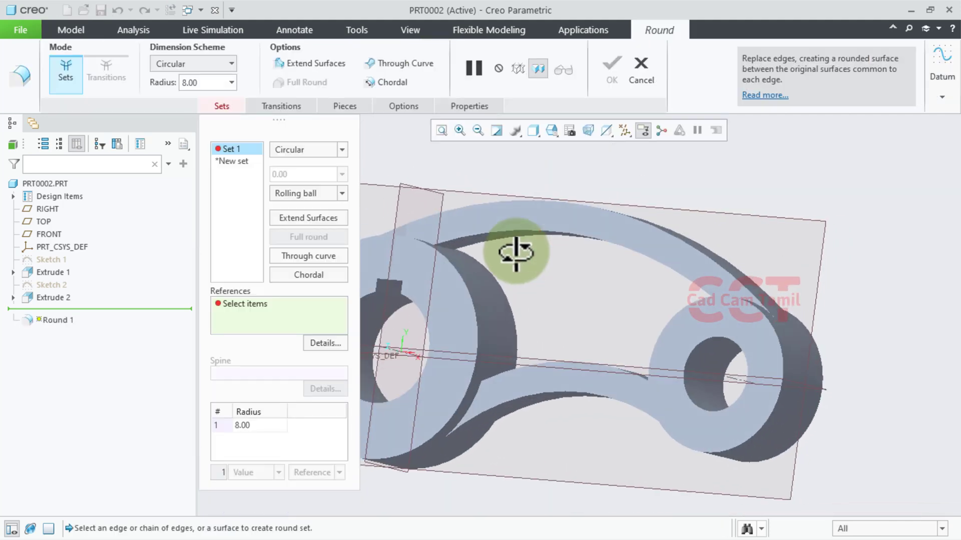
left_click(447, 248)
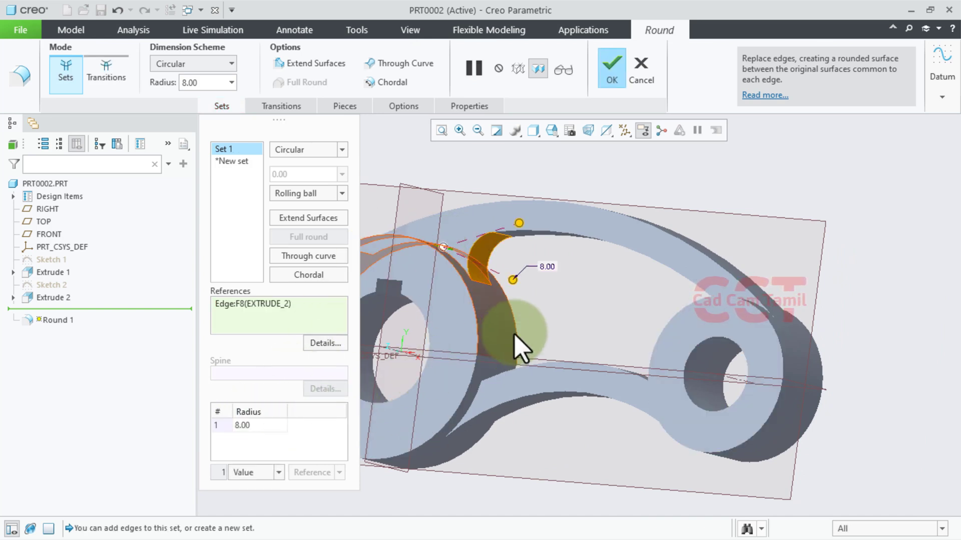
mouse_move(542, 305)
middle_mouse_down()
mouse_move(591, 314)
mouse_move(528, 340)
middle_mouse_up()
left_click(680, 281)
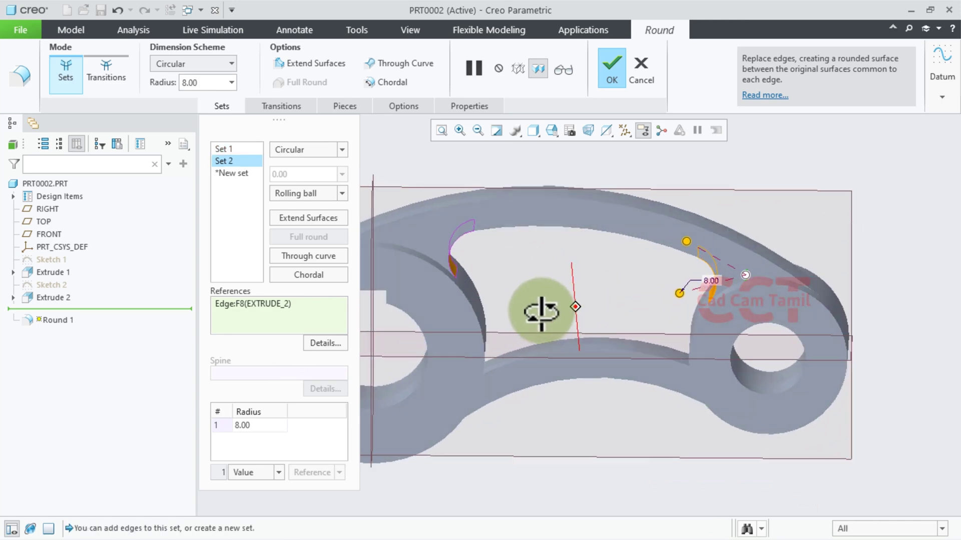
left_click(527, 340)
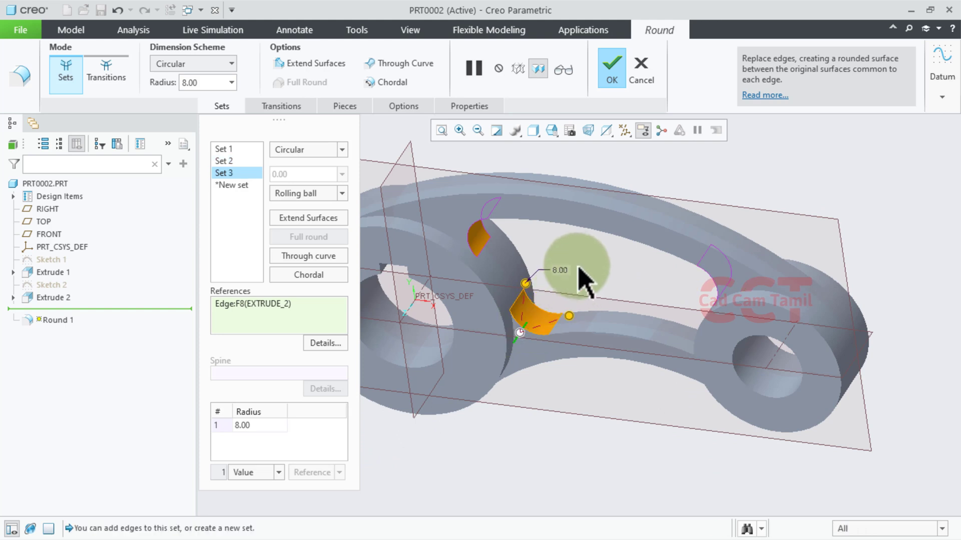
middle_click_drag(576, 240, 636, 315)
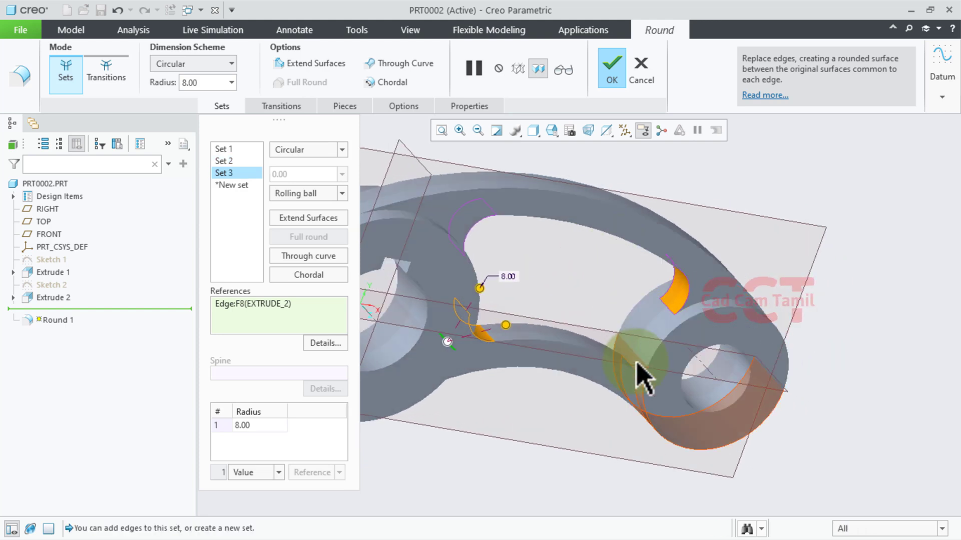
left_click(629, 365)
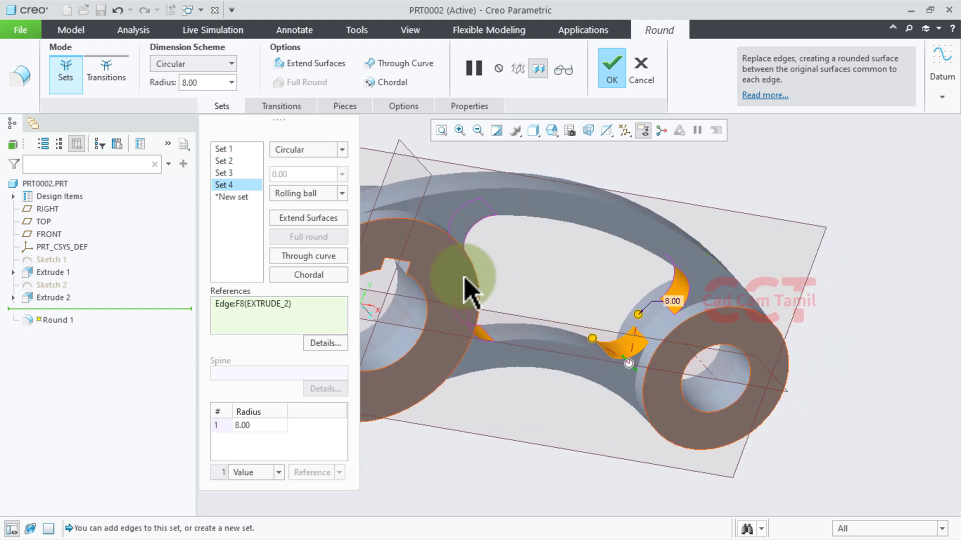
left_click(605, 68)
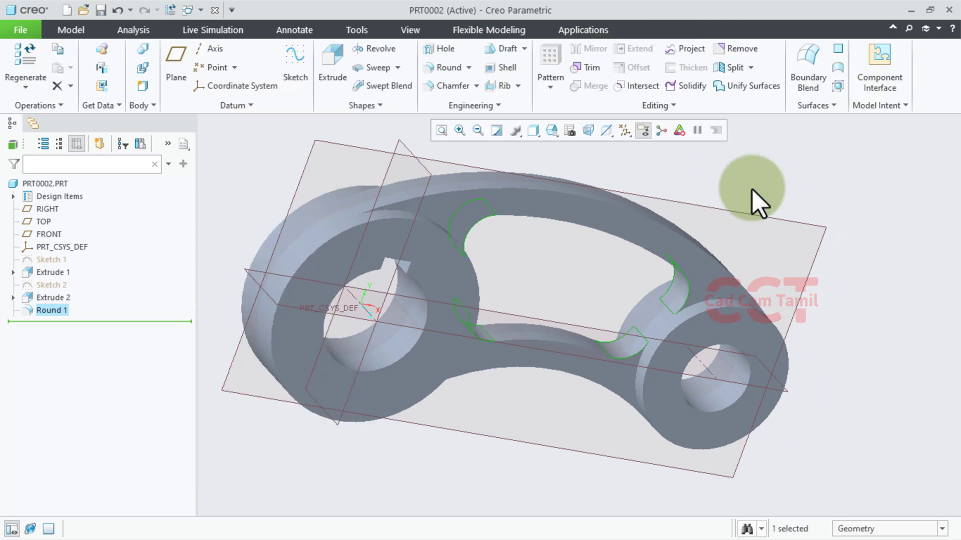
Inspect the rounds, select the datum plane across the large boss, and bring up the View tools.
mouse_move(579, 300)
middle_mouse_down()
mouse_move(480, 291)
mouse_move(521, 289)
mouse_move(531, 412)
mouse_move(511, 281)
mouse_move(523, 278)
mouse_move(215, 268)
mouse_move(428, 326)
mouse_move(468, 291)
mouse_move(474, 264)
mouse_move(467, 296)
mouse_move(438, 285)
middle_mouse_up()
left_click(395, 300)
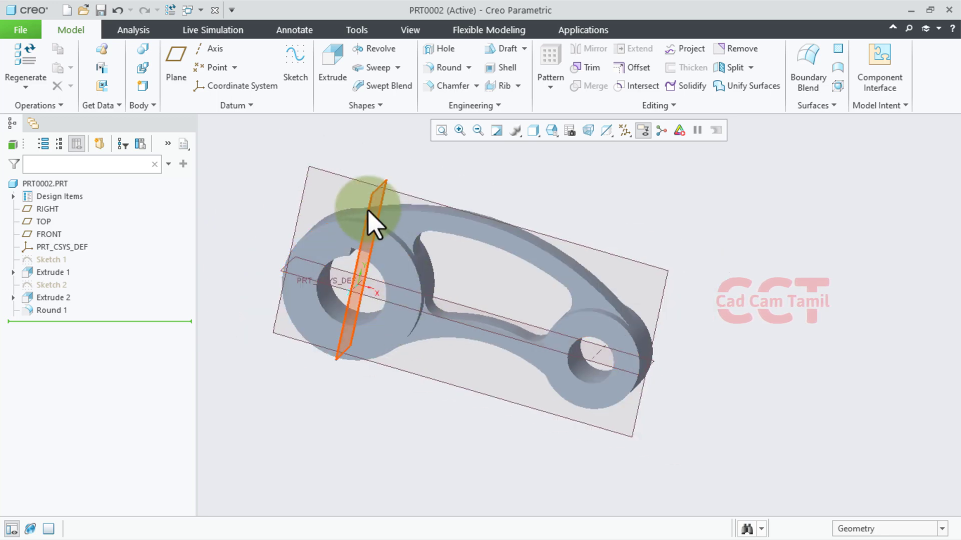
scroll(350, 213, "up", 2)
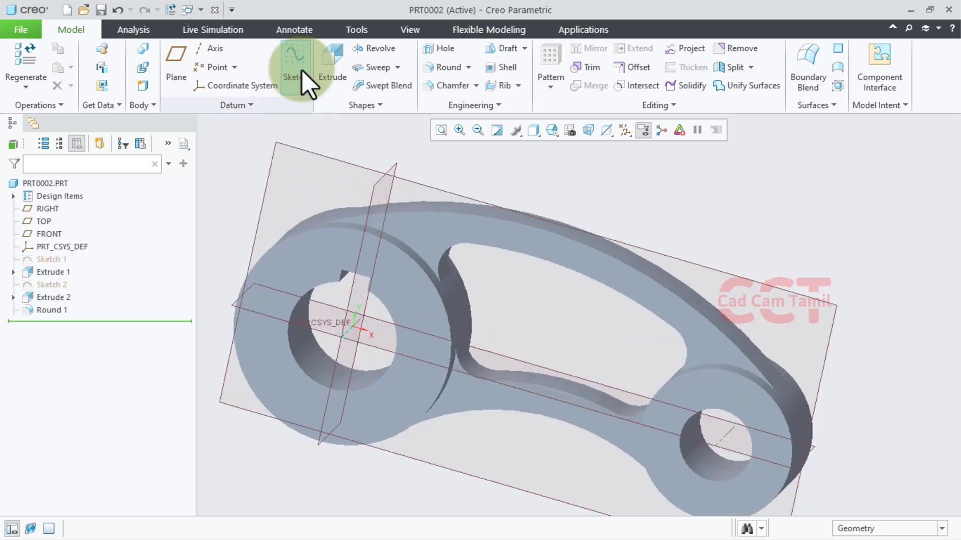
left_click(301, 32)
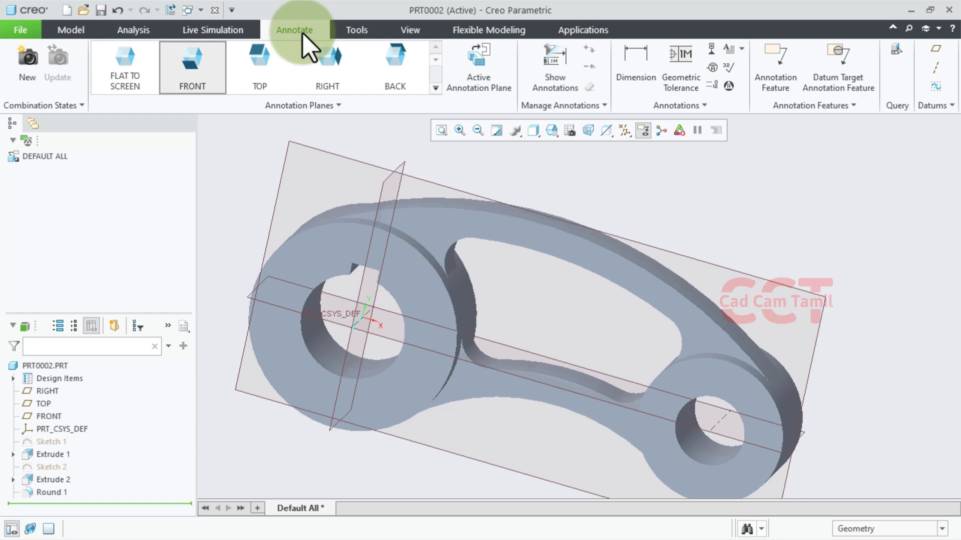
left_click(425, 34)
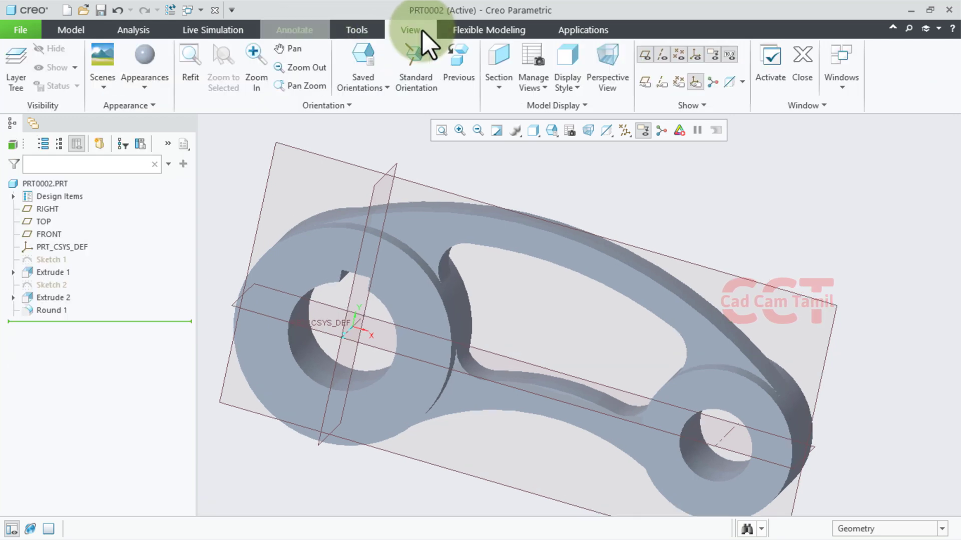
Choose a light teal swatch from the Appearances colour gallery.
left_click(161, 91)
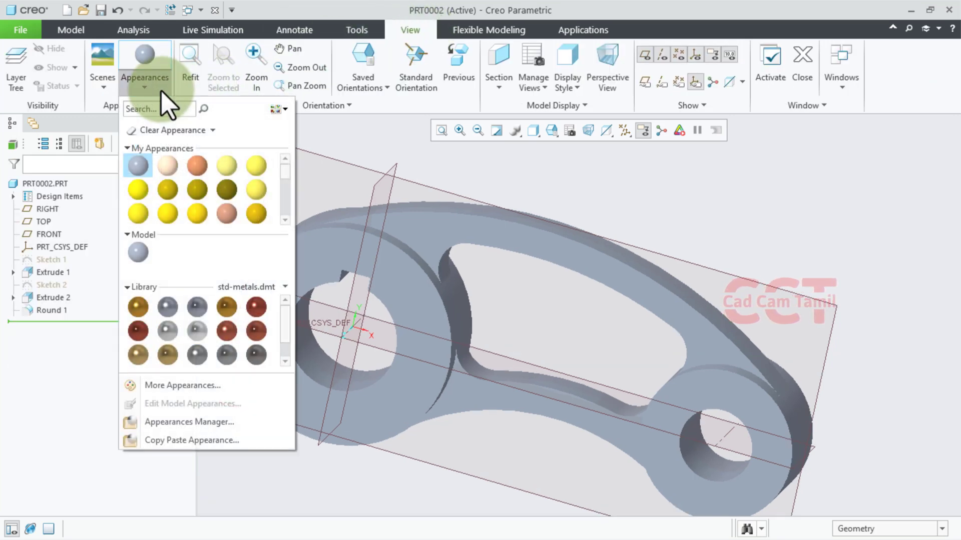
scroll(226, 205, "down", 2)
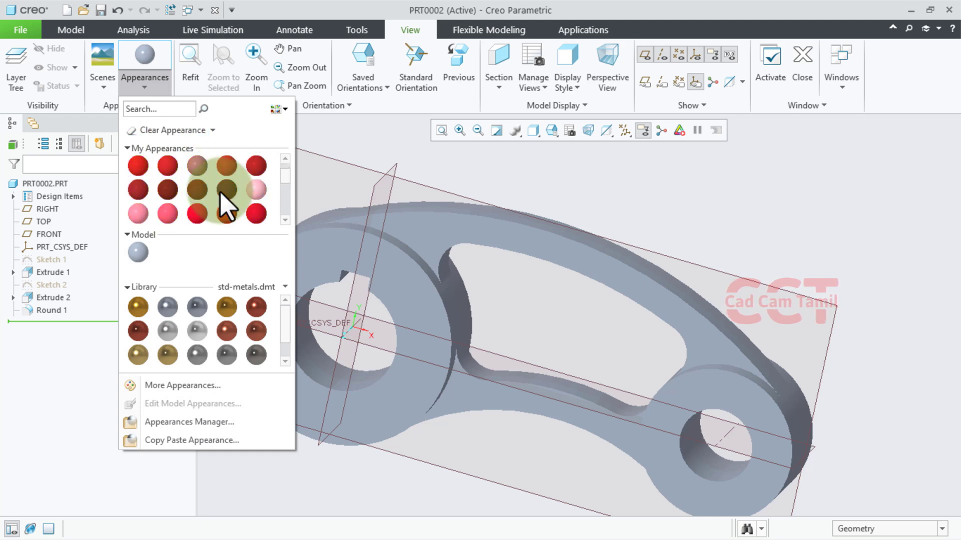
scroll(225, 205, "down", 2)
scroll(223, 202, "down", 2)
scroll(195, 203, "down", 2)
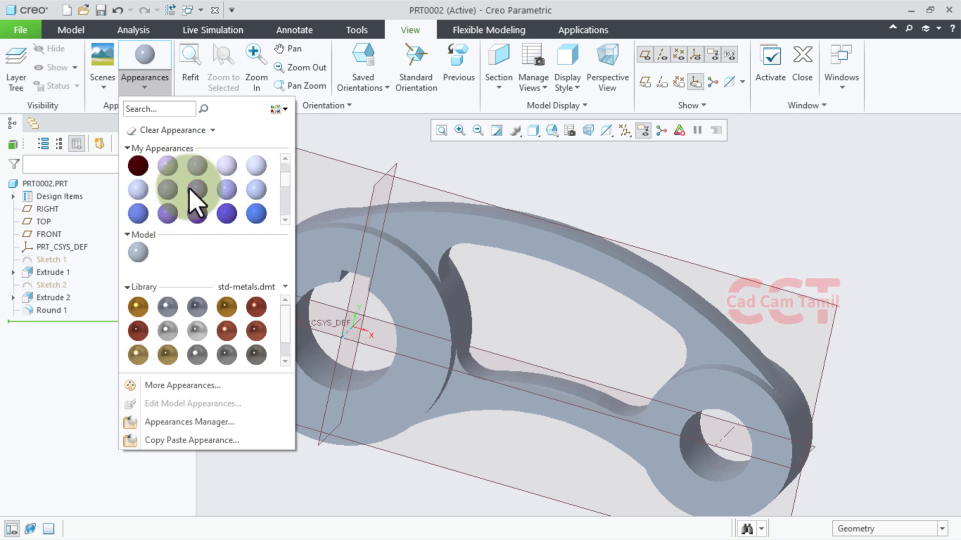
scroll(174, 188, "down", 2)
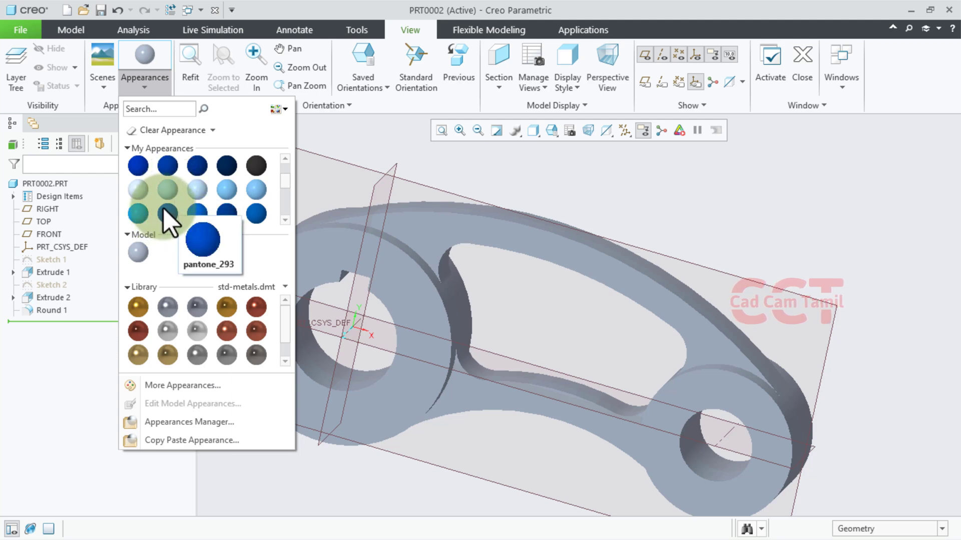
scroll(167, 216, "down", 2)
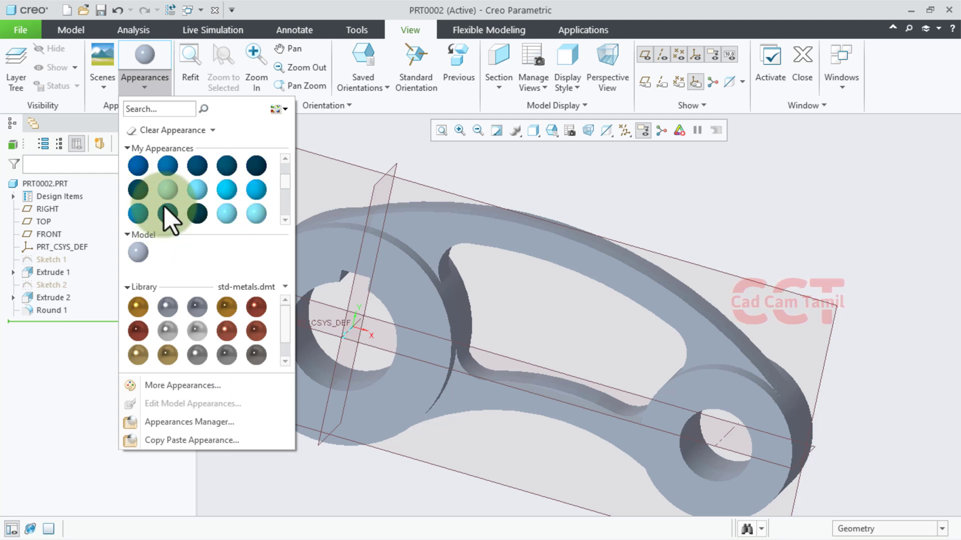
left_click(199, 189)
Apply the light teal colour to the arm's top and bottom faces.
left_click(456, 239)
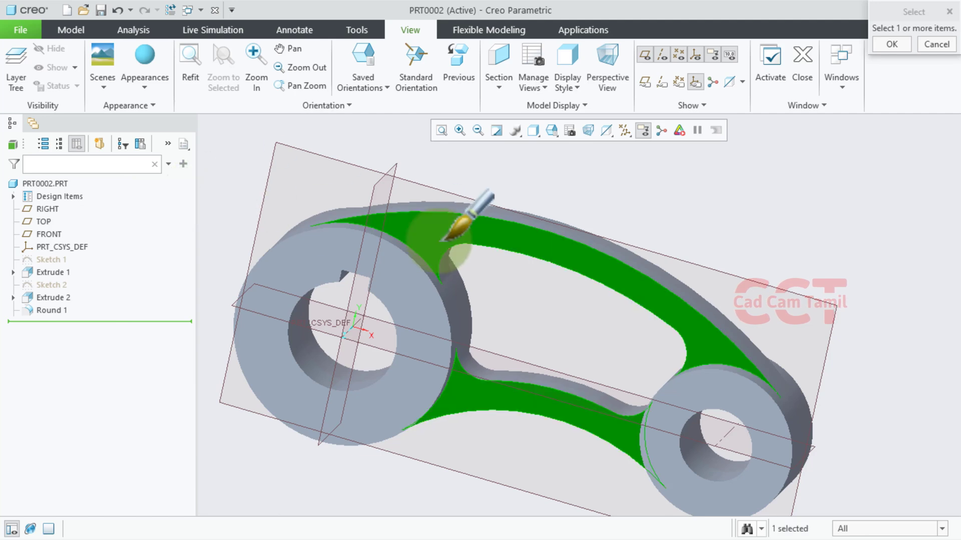
mouse_move(563, 215)
middle_mouse_down()
mouse_move(545, 292)
mouse_move(538, 285)
middle_mouse_up()
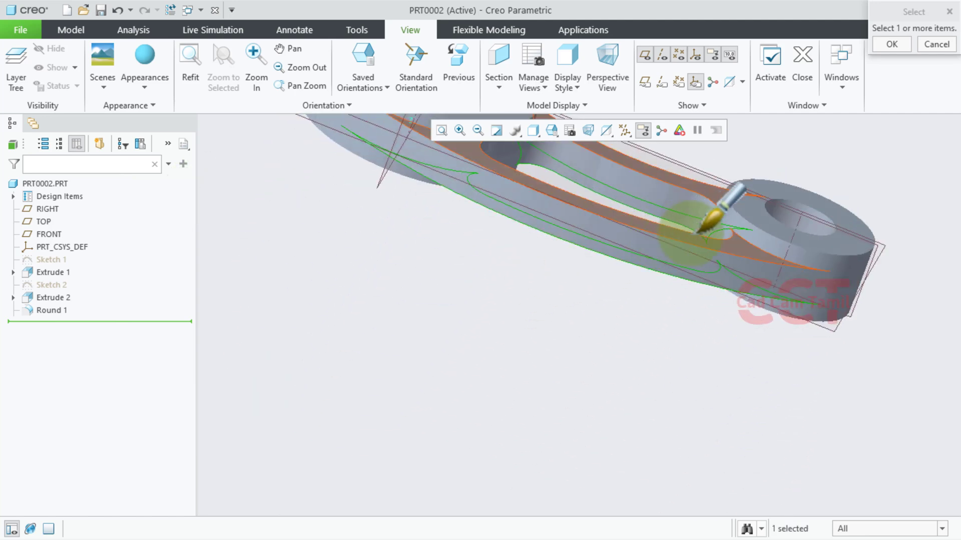
left_click(728, 245)
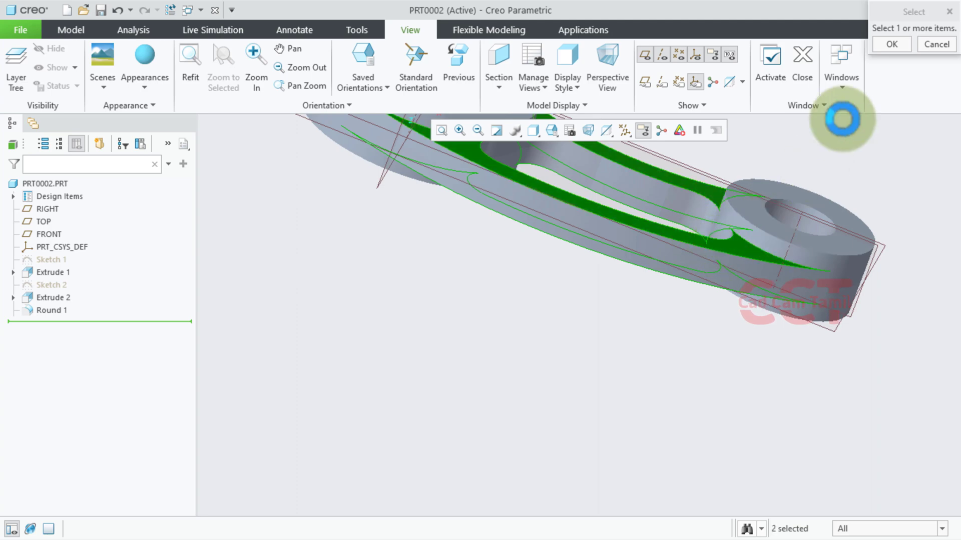
left_click(891, 44)
mouse_move(632, 354)
middle_mouse_down()
mouse_move(669, 261)
mouse_move(654, 285)
middle_mouse_up()
middle_click_drag(586, 385, 543, 343, "shift")
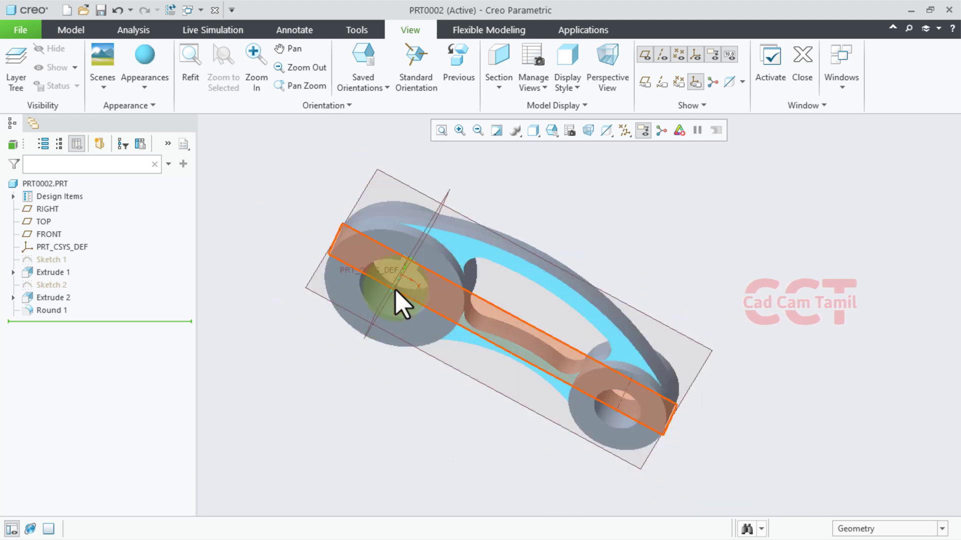
Create drawing DRW0001 of prt0002, without the default template, using the empty FRM0057 format.
left_click(64, 14)
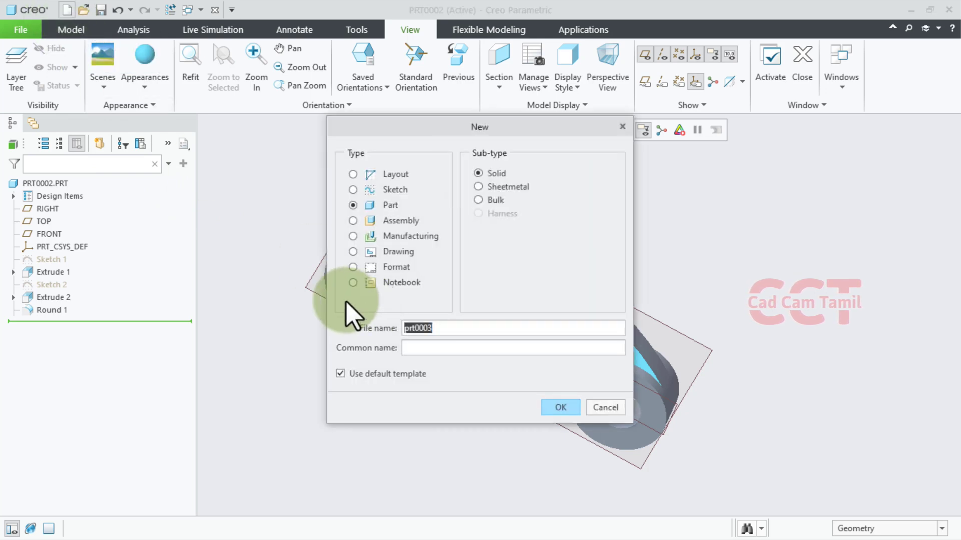
left_click(353, 251)
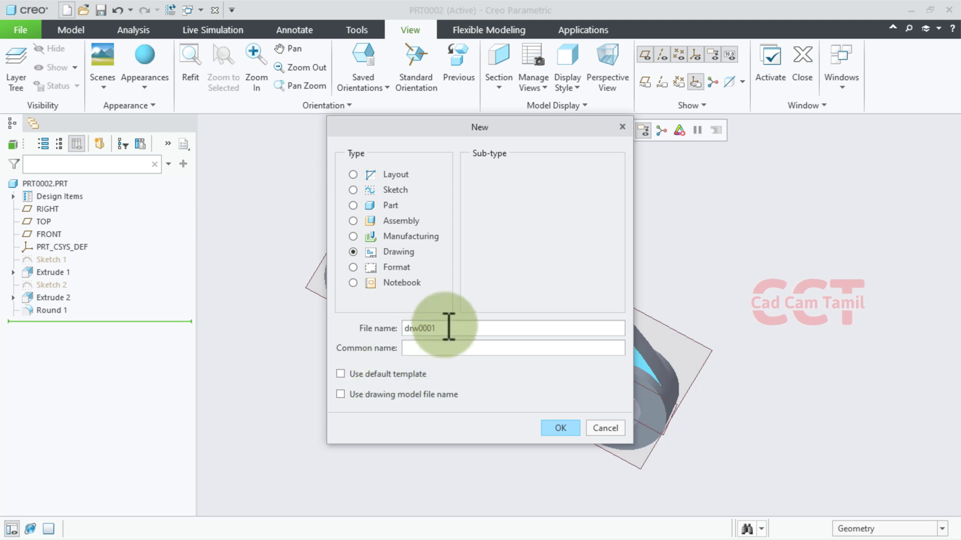
left_click(558, 429)
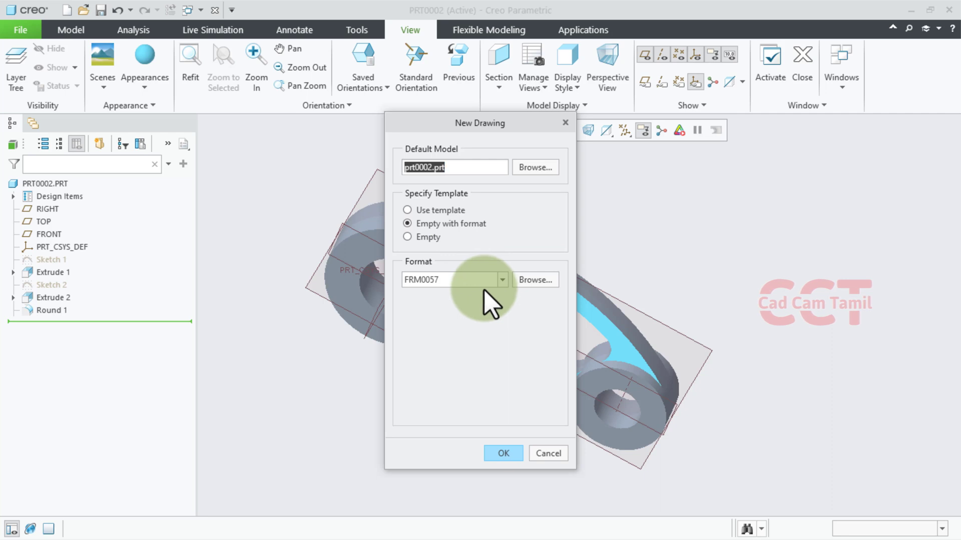
left_click(503, 454)
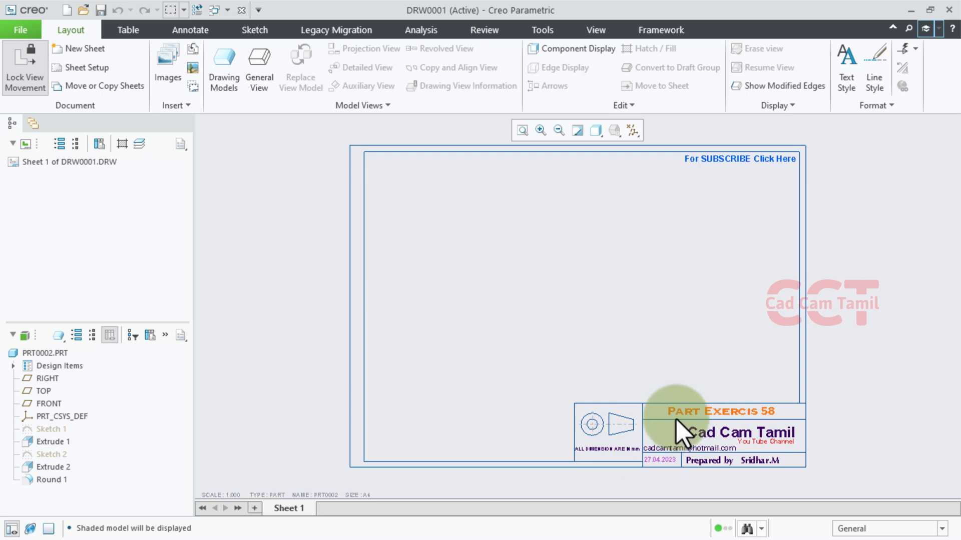
scroll(804, 452, "up", 1)
scroll(690, 452, "up", 3)
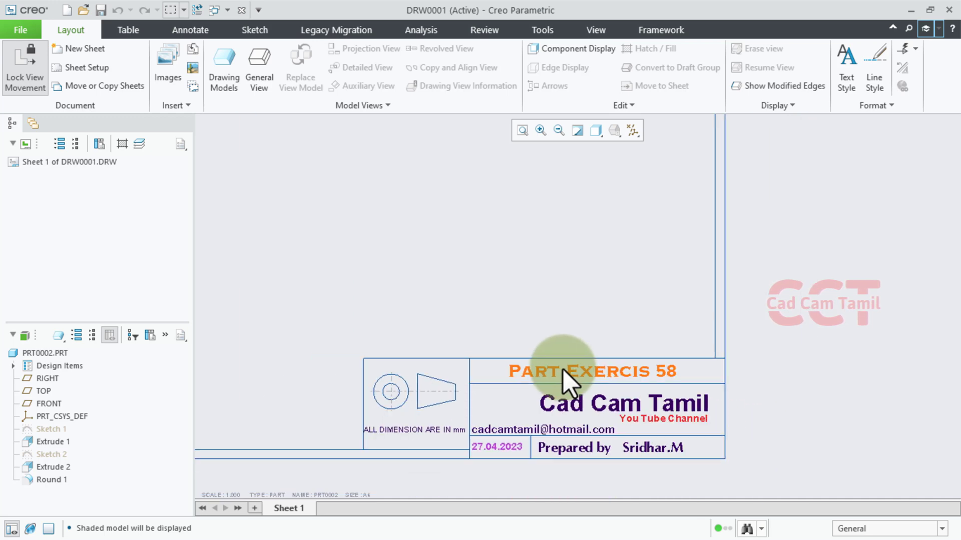
scroll(557, 395, "up", 1)
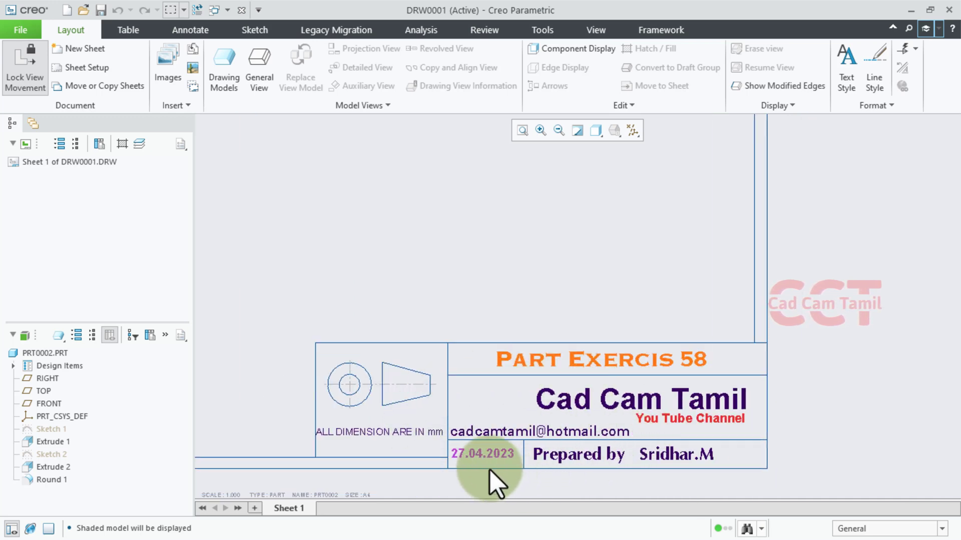
scroll(496, 483, "up", 2)
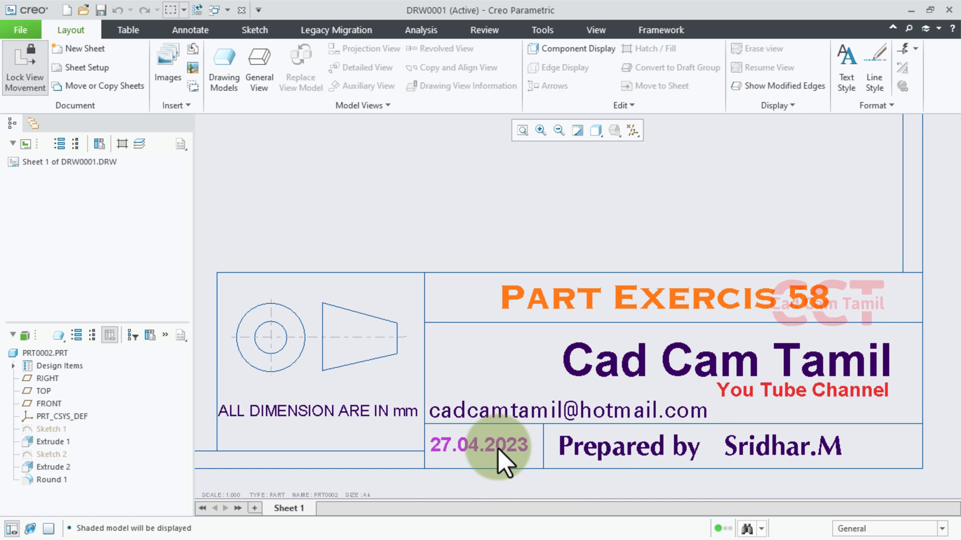
scroll(504, 388, "down", 3)
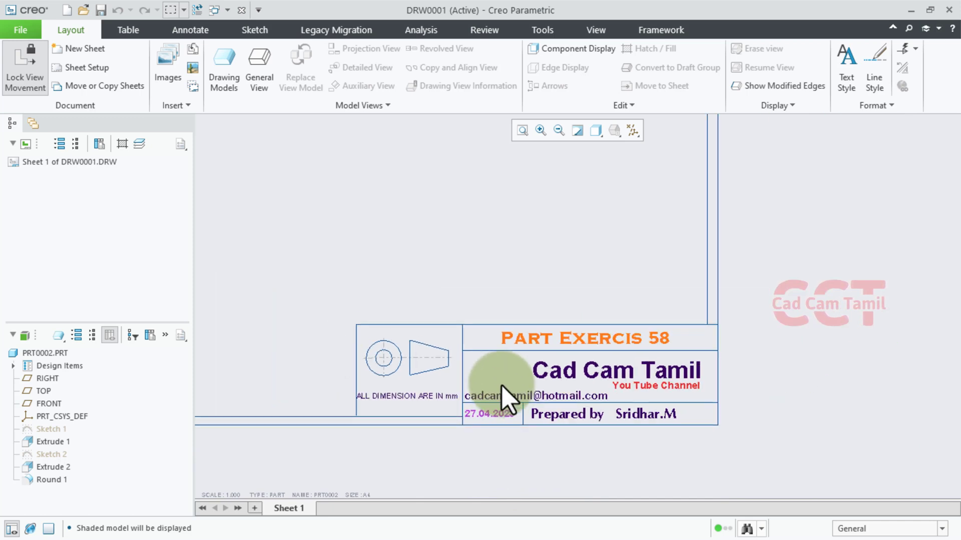
scroll(480, 400, "down", 1)
scroll(500, 395, "up", 2)
scroll(523, 400, "up", 1)
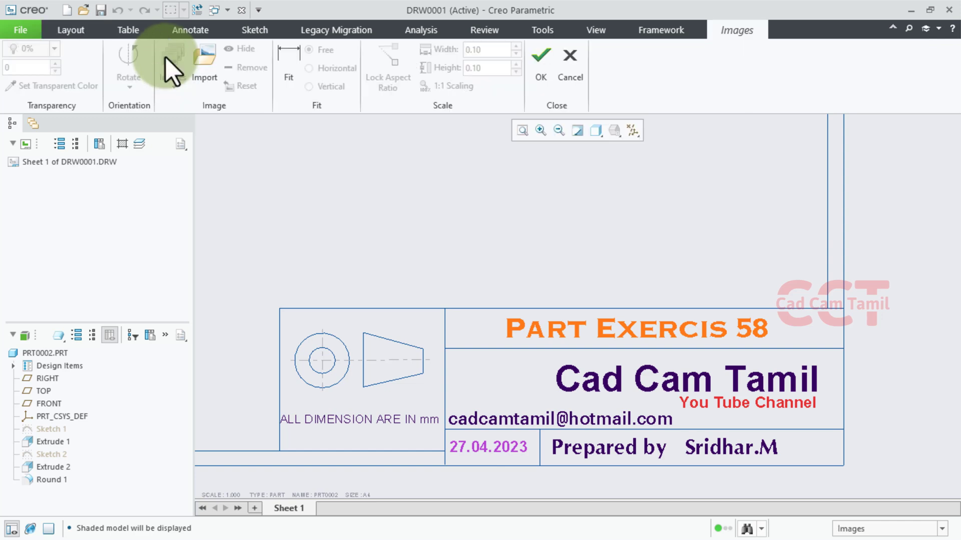
Import the CCT Red.png logo from the Desktop and shrink it on the sheet.
left_click(209, 58)
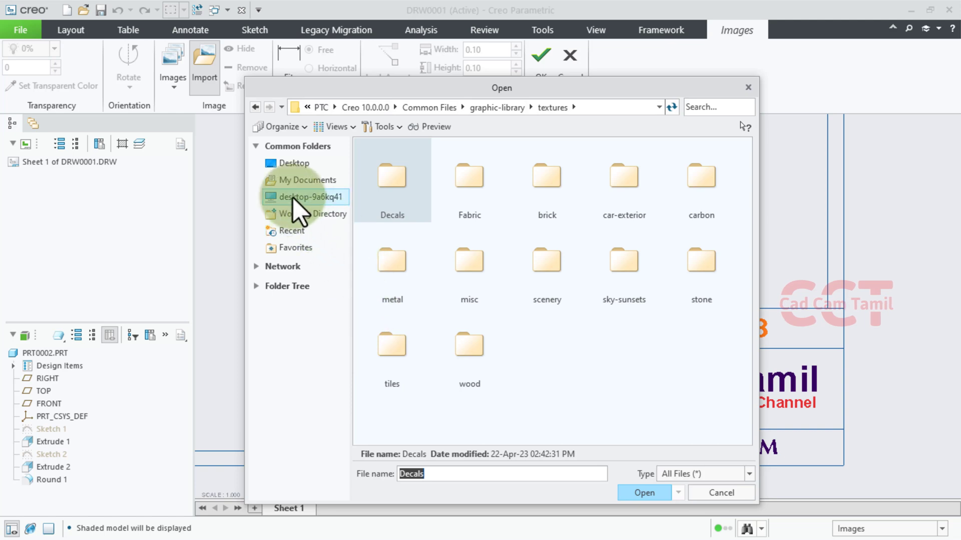
left_click(288, 164)
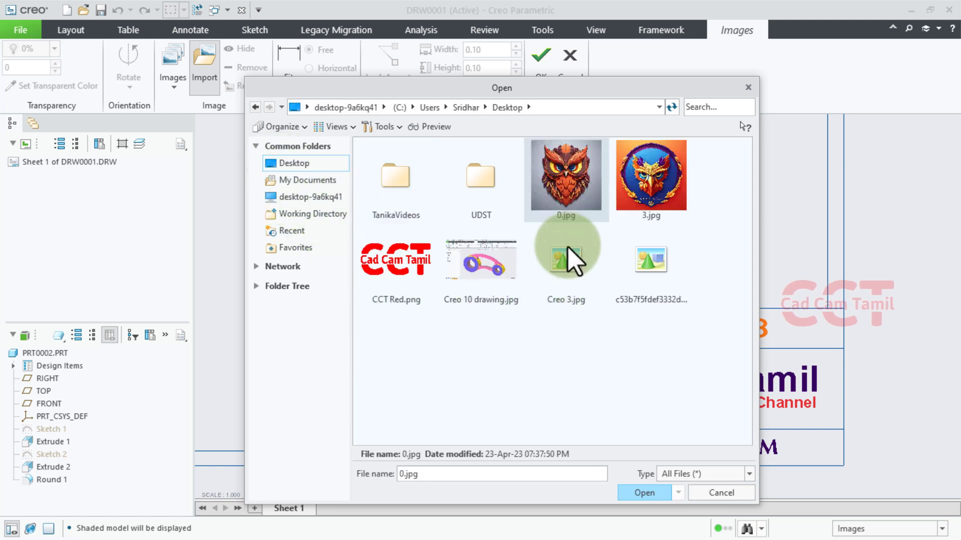
double_click(393, 273)
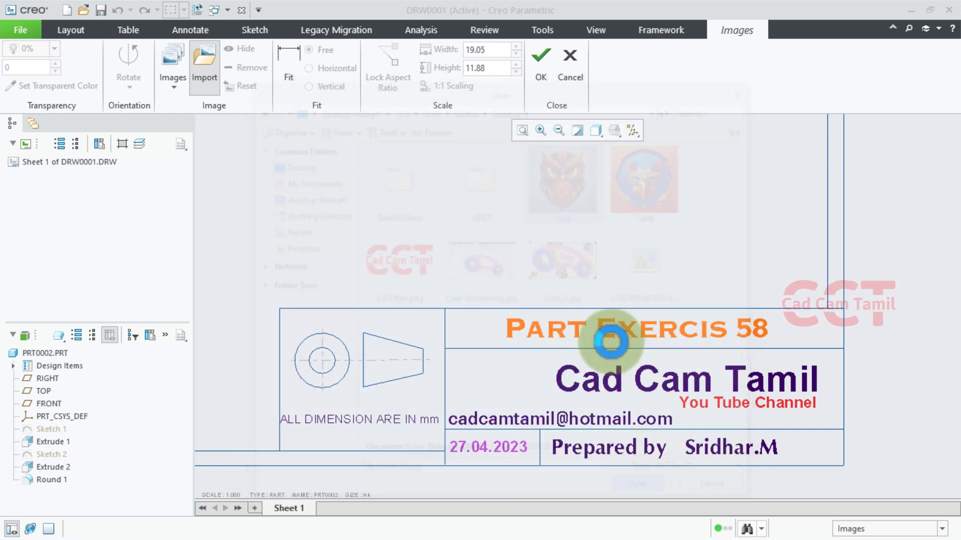
left_click(562, 324)
scroll(540, 340, "down", 8)
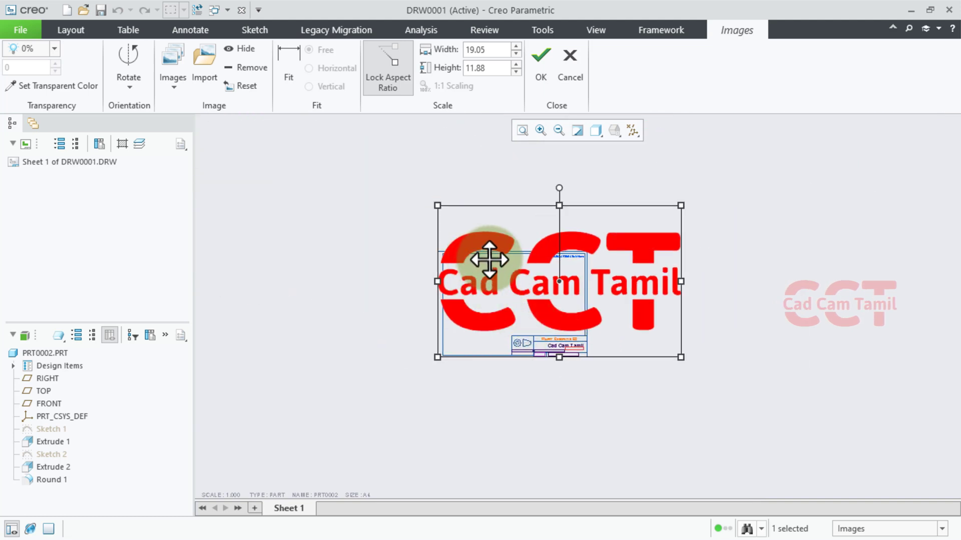
scroll(489, 257, "up", 1)
mouse_move(425, 192)
left_mouse_down()
mouse_move(558, 275)
mouse_move(450, 420)
left_mouse_up()
scroll(557, 275, "up", 3)
scroll(531, 278, "up", 1)
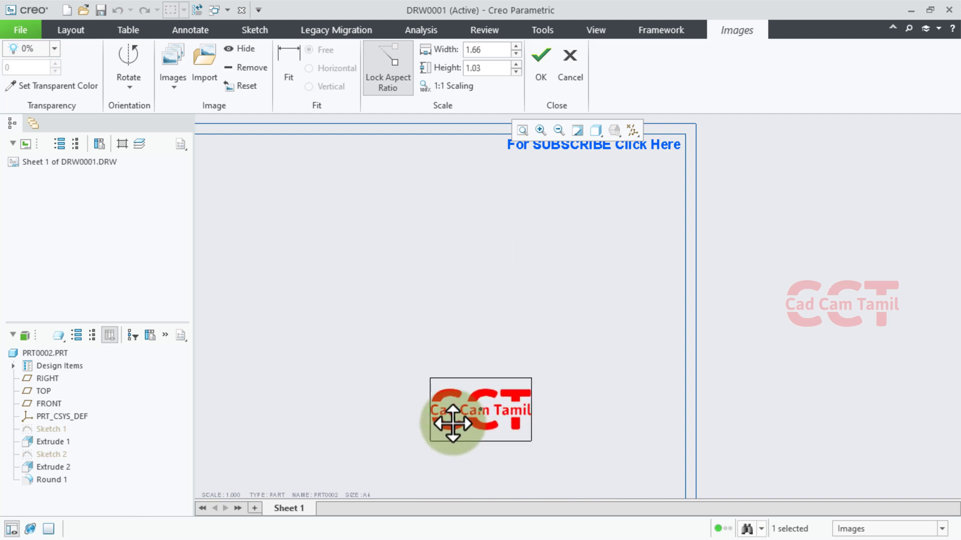
scroll(576, 301, "down", 3)
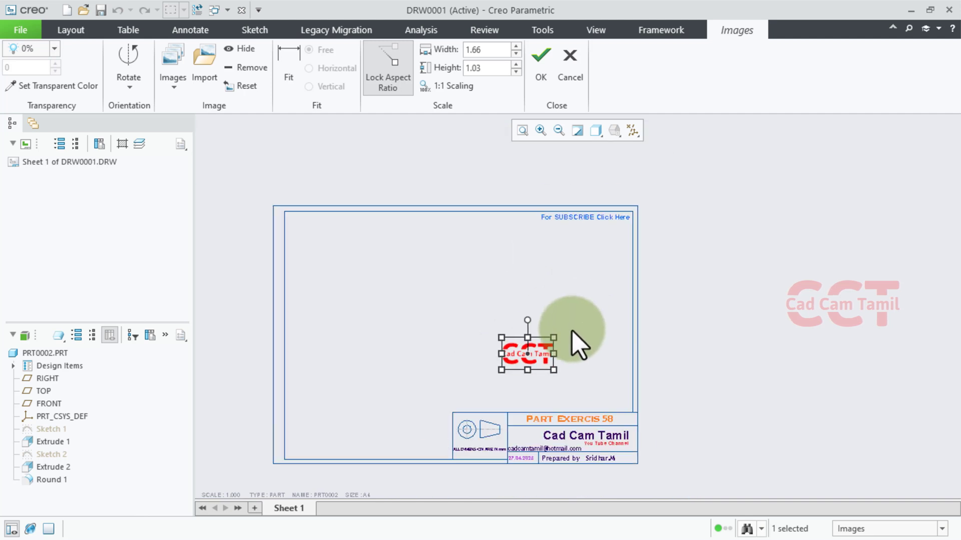
Move the logo onto the title block and resize it to about 1.02 by 0.63.
left_click(530, 362)
left_click_drag(539, 352, 540, 428)
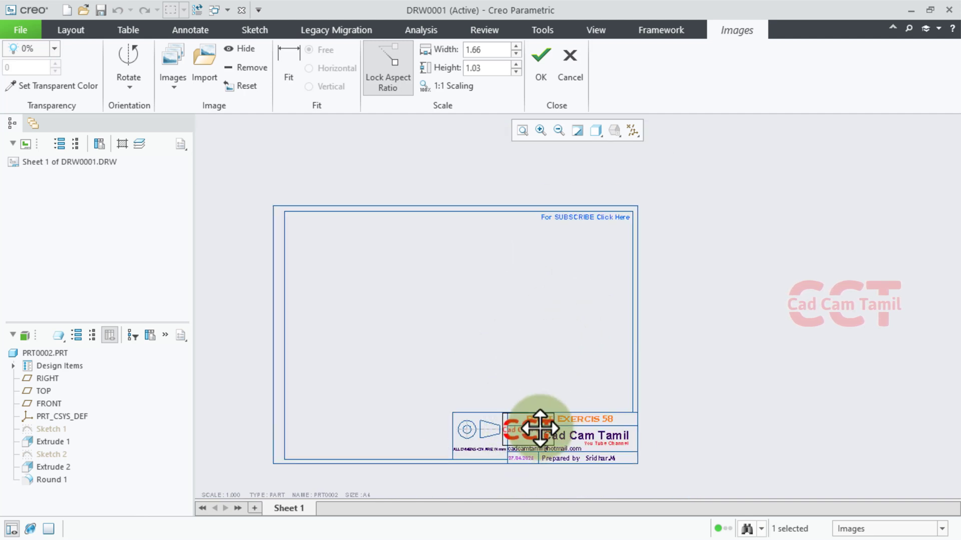
scroll(526, 432, "up", 5)
scroll(545, 360, "down", 3)
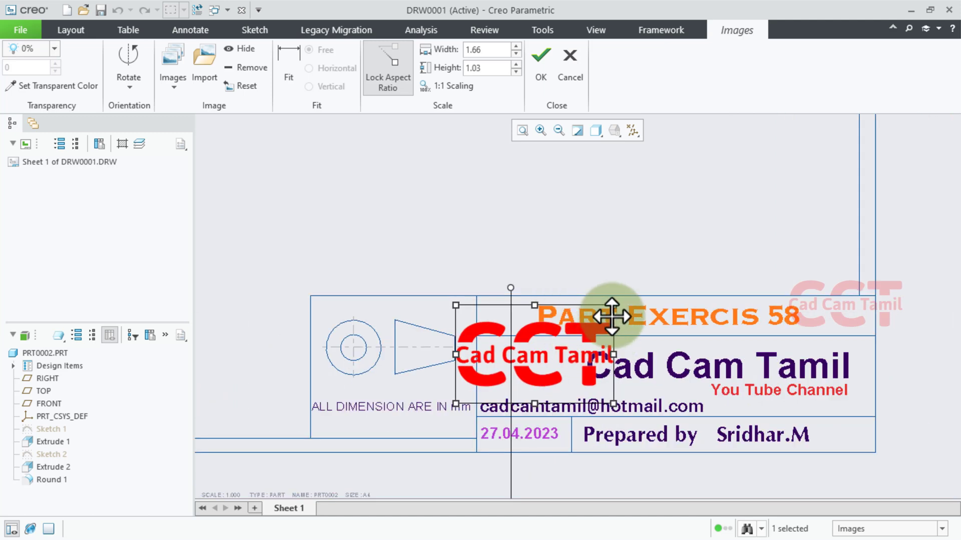
mouse_move(616, 302)
left_mouse_down()
mouse_move(599, 314)
mouse_move(593, 337)
mouse_move(532, 369)
mouse_move(537, 453)
mouse_move(543, 370)
left_mouse_up()
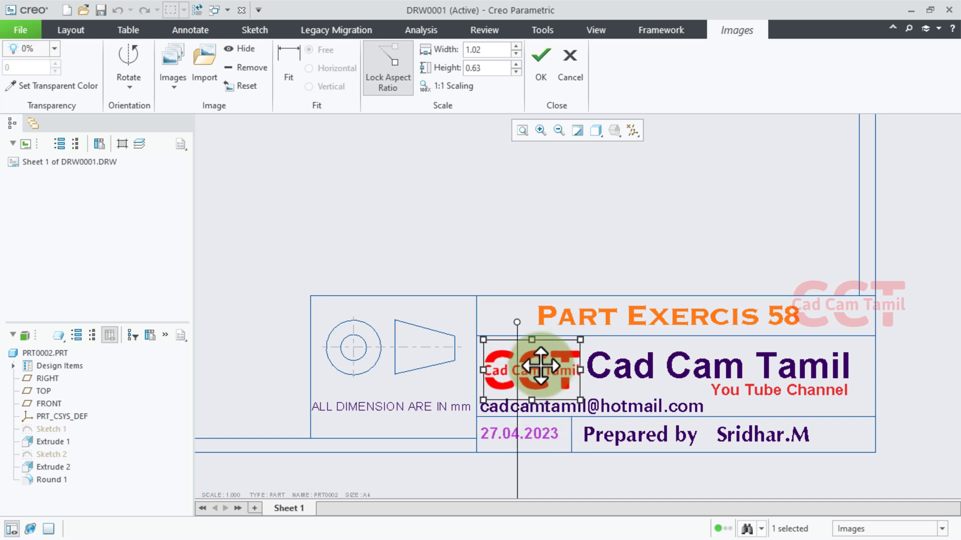
left_click(657, 224)
scroll(700, 380, "down", 3)
scroll(645, 360, "down", 3)
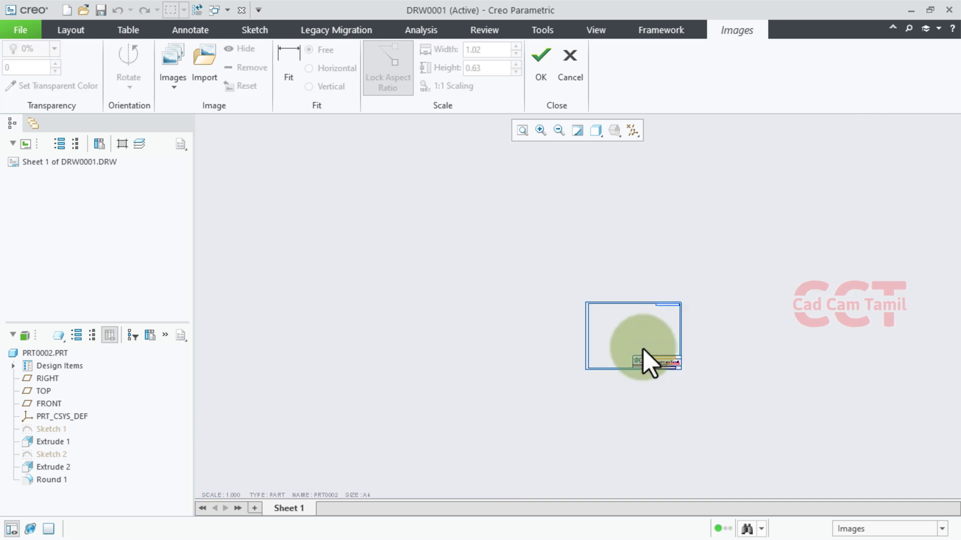
scroll(576, 400, "up", 2)
scroll(501, 390, "up", 3)
scroll(485, 380, "down", 2)
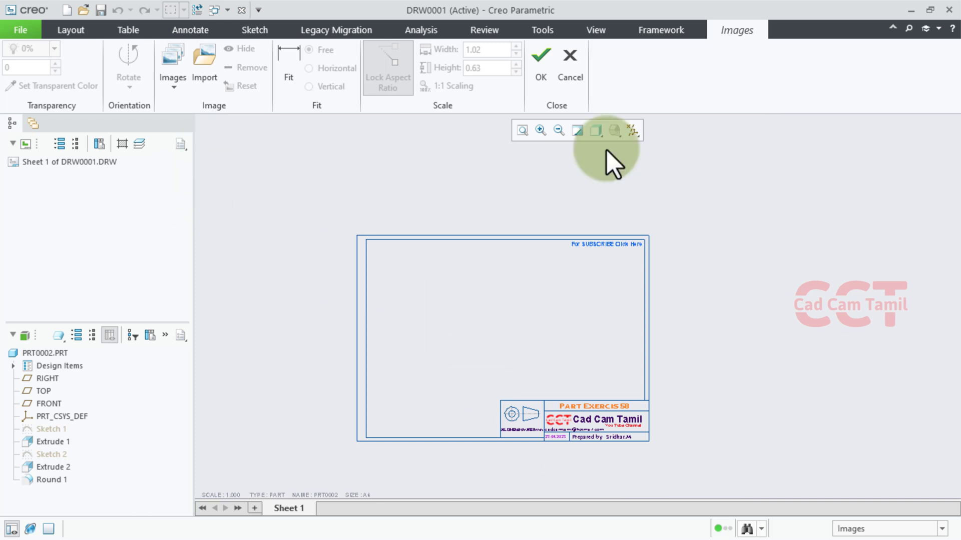
left_click(541, 62)
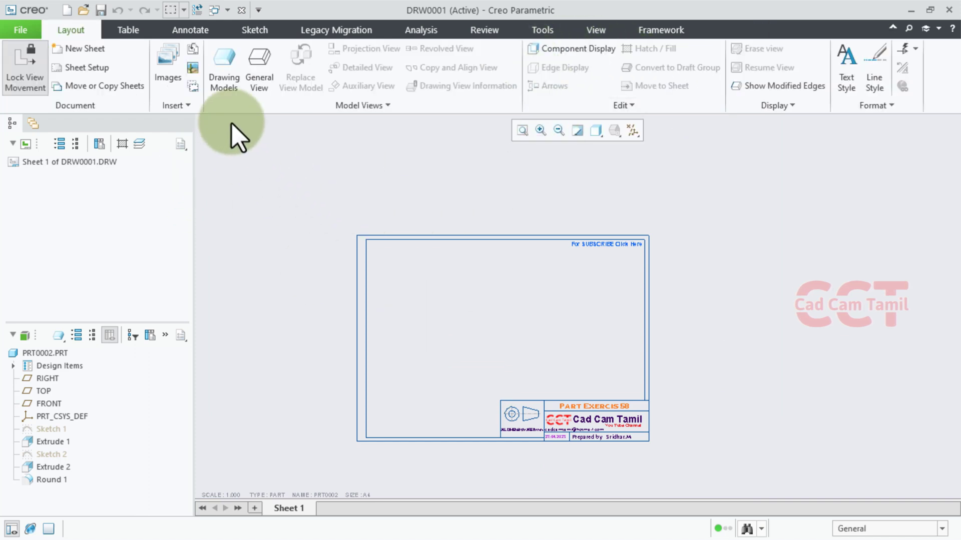
Place general view new_view_1 in FRONT orientation on the left of the sheet.
left_click(255, 59)
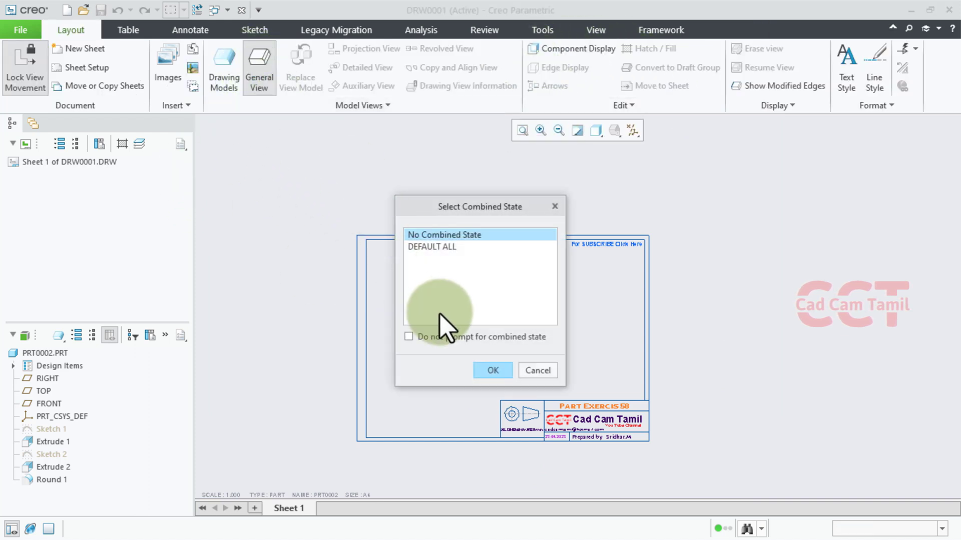
left_click(493, 370)
scroll(485, 373, "up", 4)
scroll(419, 303, "down", 3)
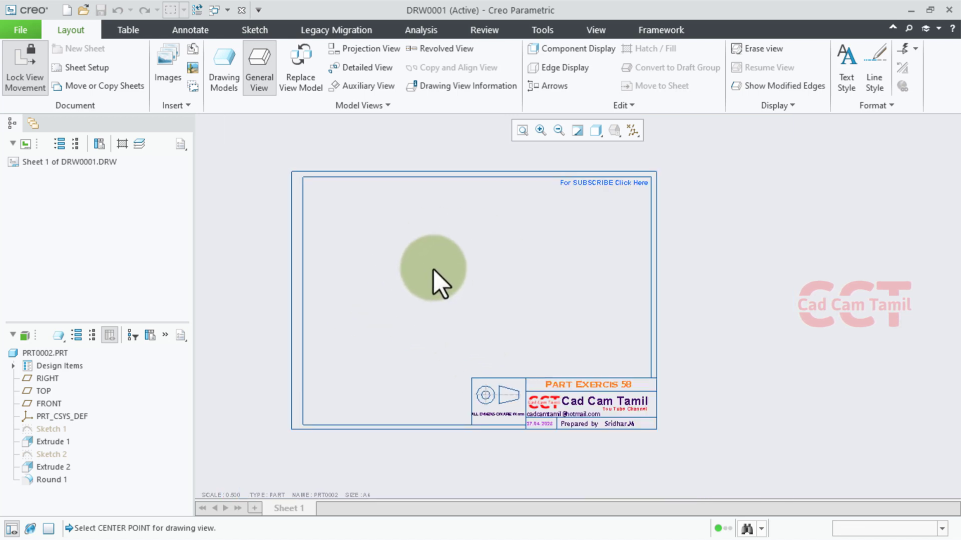
left_click(389, 295)
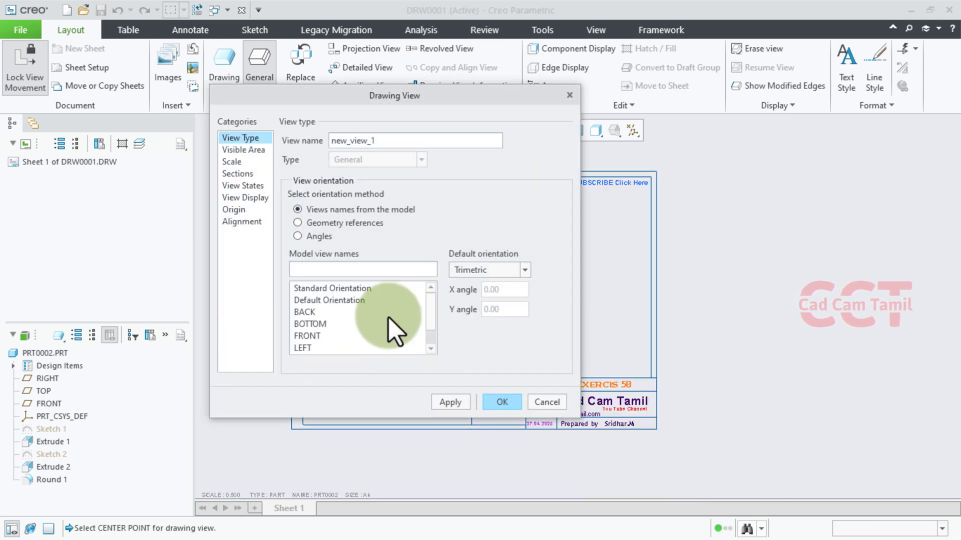
mouse_move(447, 100)
left_mouse_down()
mouse_move(606, 155)
mouse_move(742, 65)
left_mouse_up()
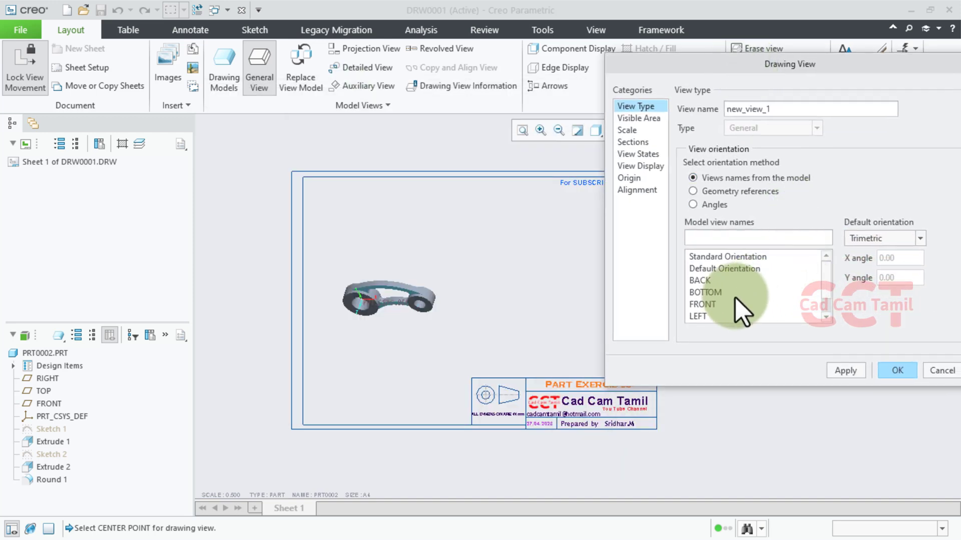
left_click(699, 281)
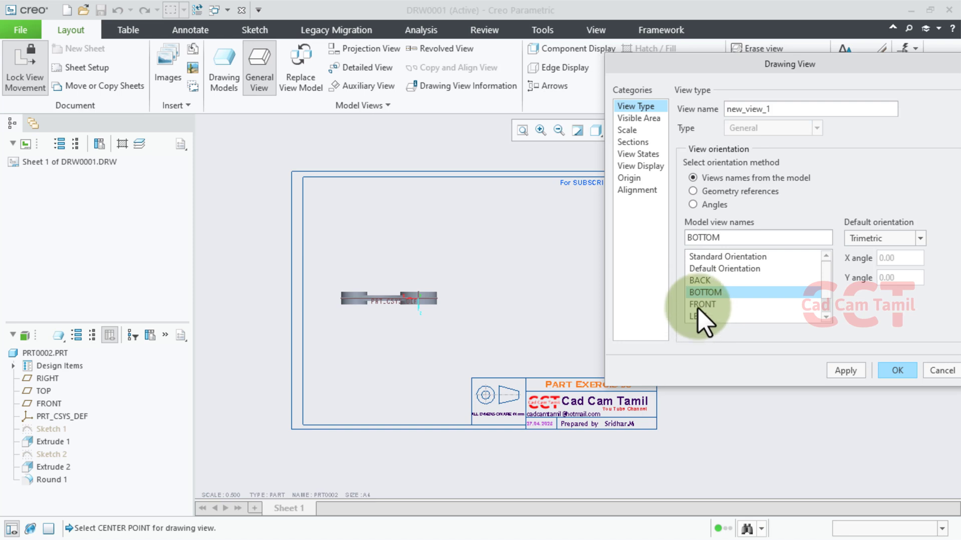
left_click(700, 304)
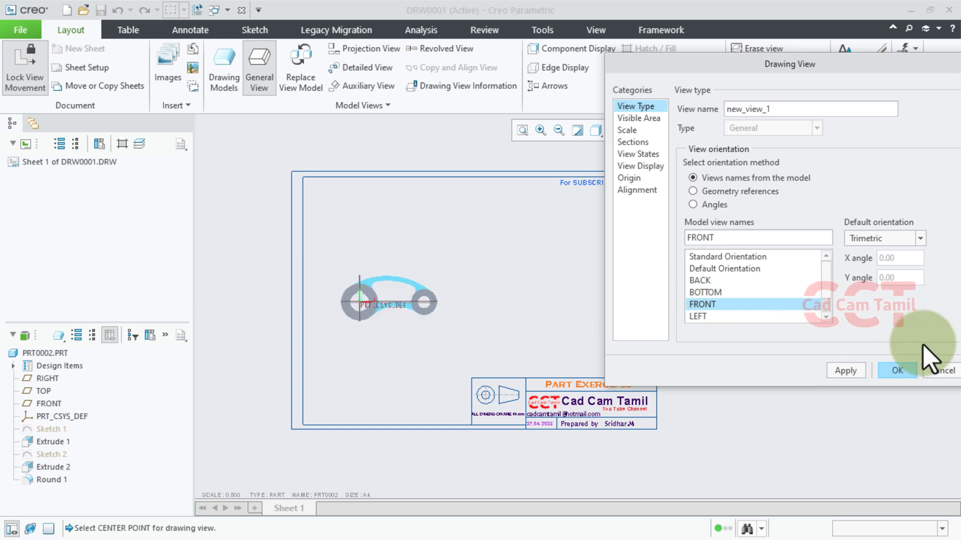
left_click(897, 370)
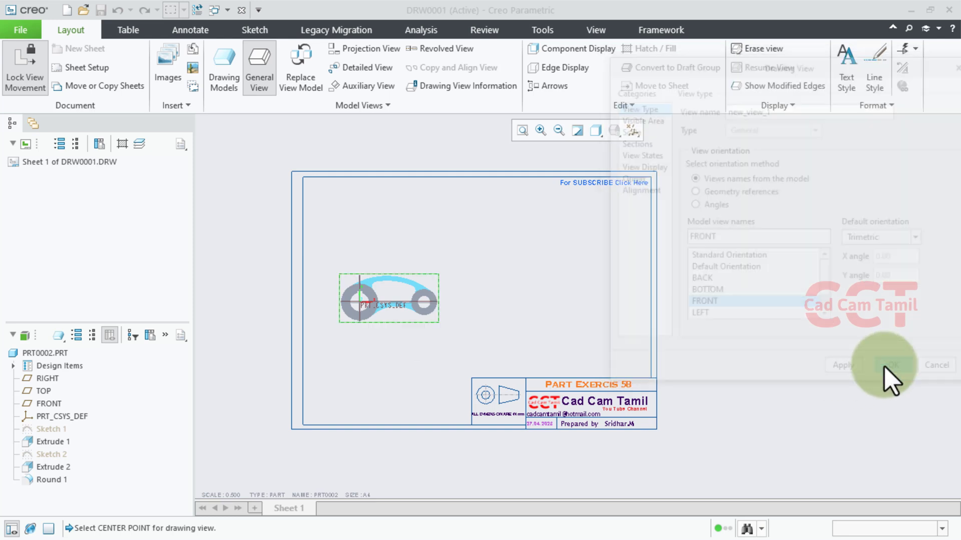
scroll(488, 335, "up", 2)
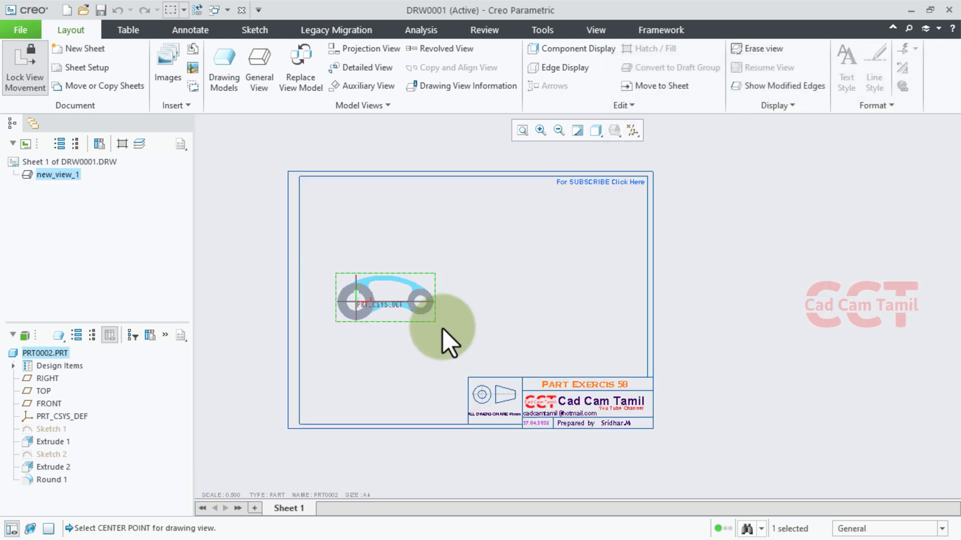
left_click(407, 321)
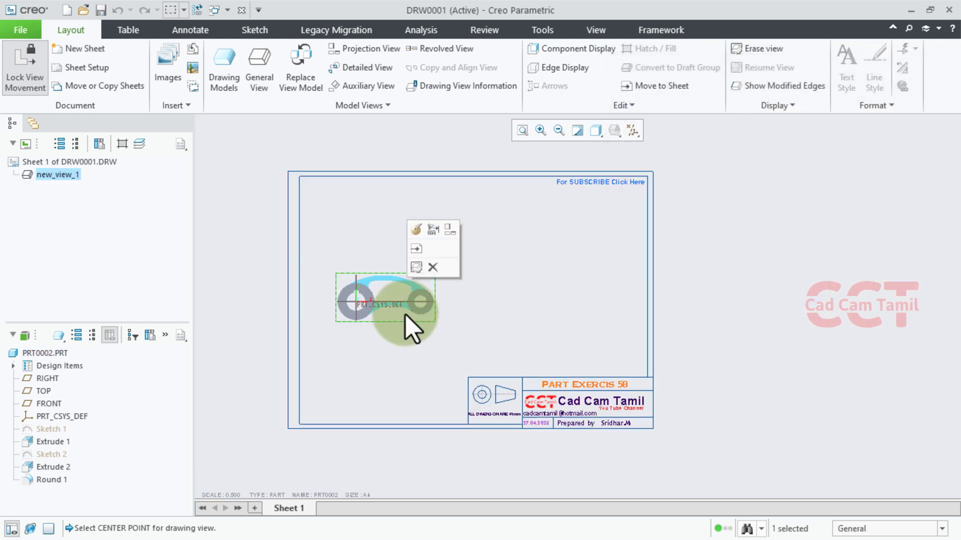
Project top view top_2 above and right view right_3 beside the front view.
left_click(450, 230)
left_click(428, 228)
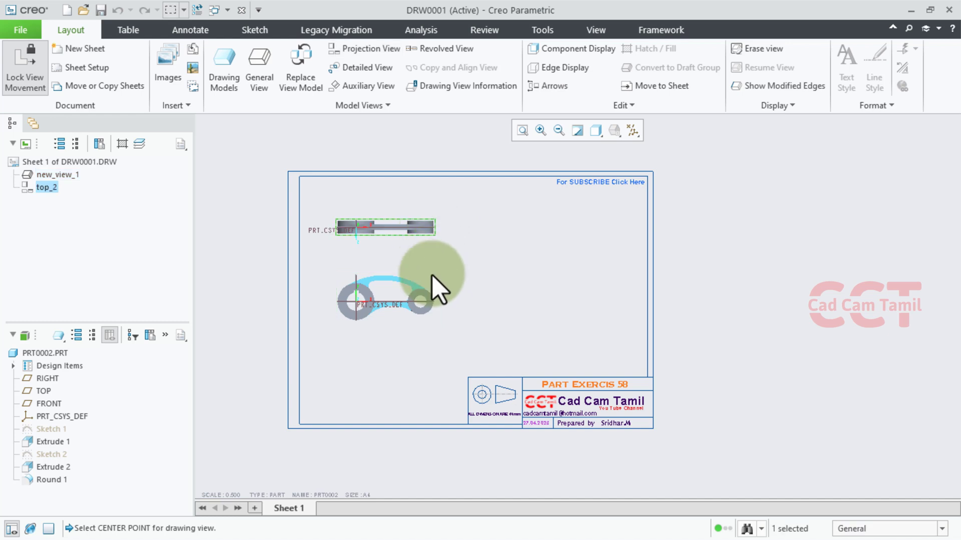
left_click(456, 233)
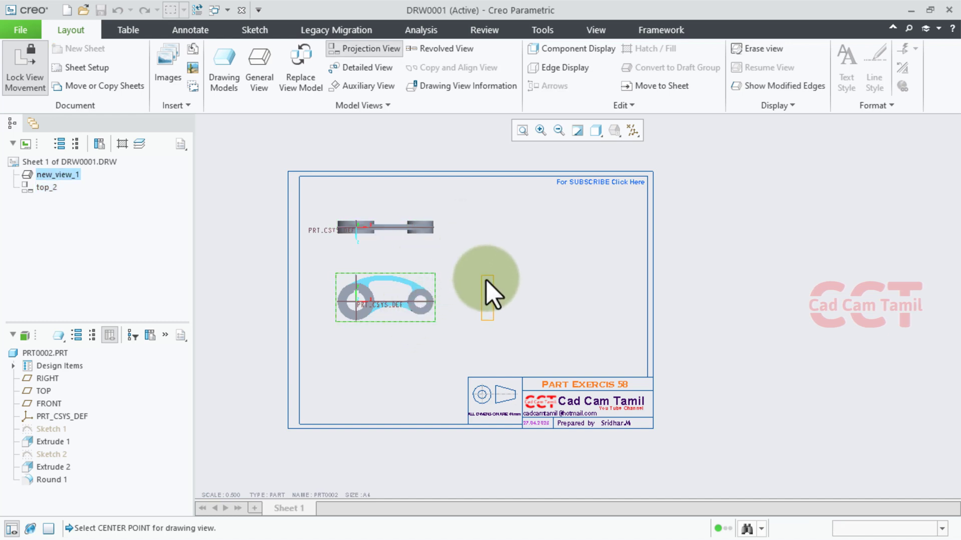
left_click(486, 298)
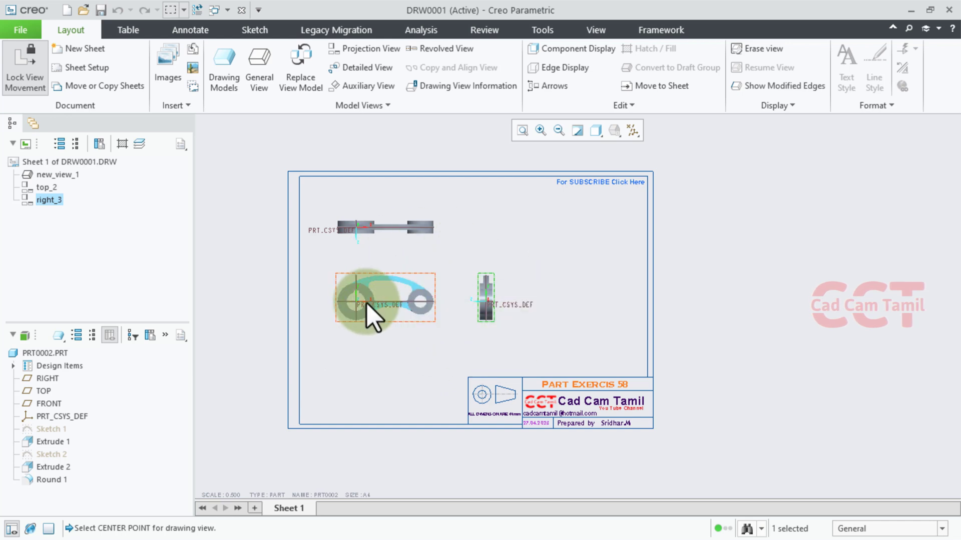
Hide all datum features and switch all drawing views to wireframe display.
left_click(632, 131)
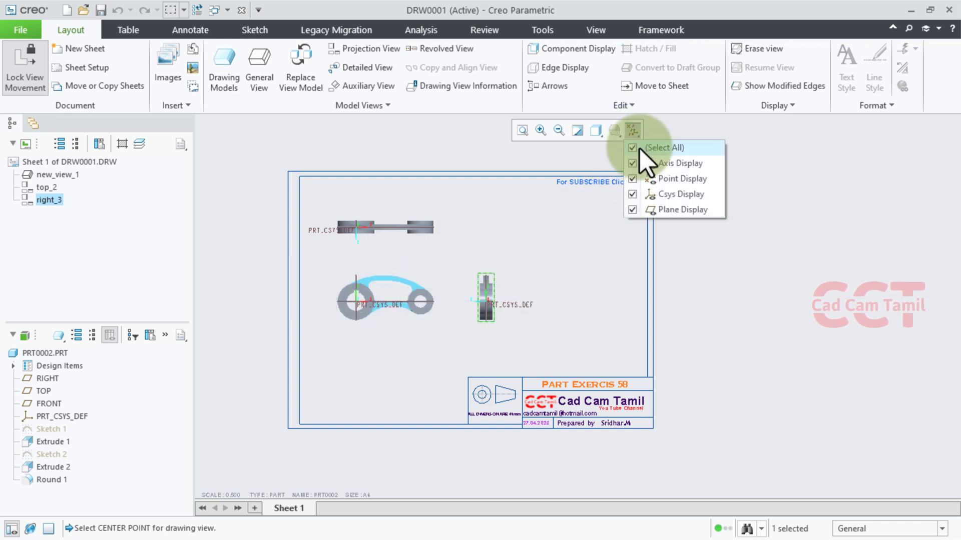
left_click(641, 149)
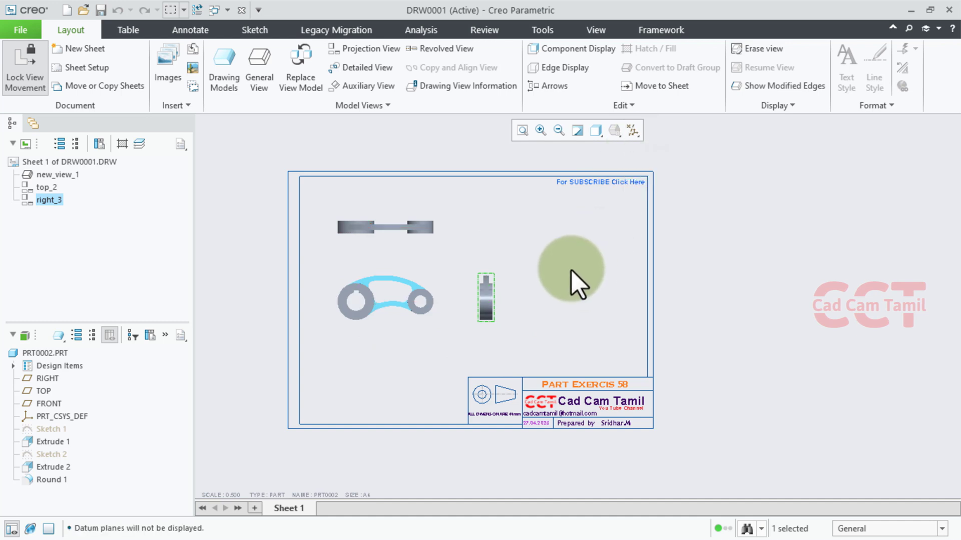
left_click(600, 136)
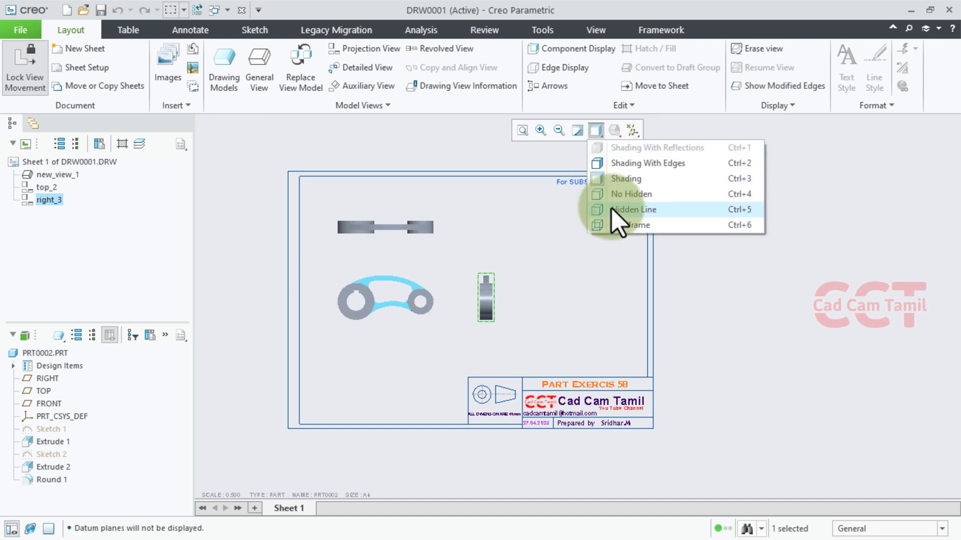
left_click(617, 227)
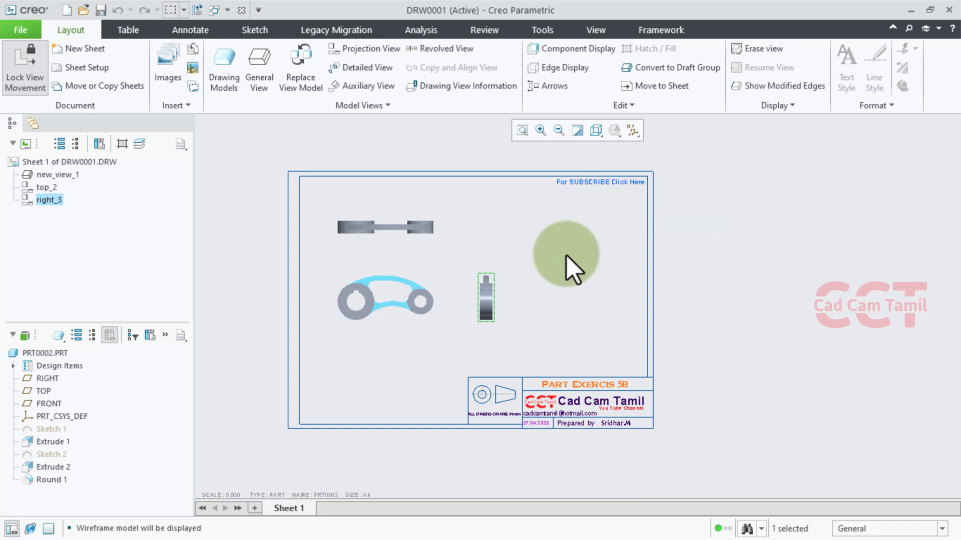
scroll(311, 300, "up", 1)
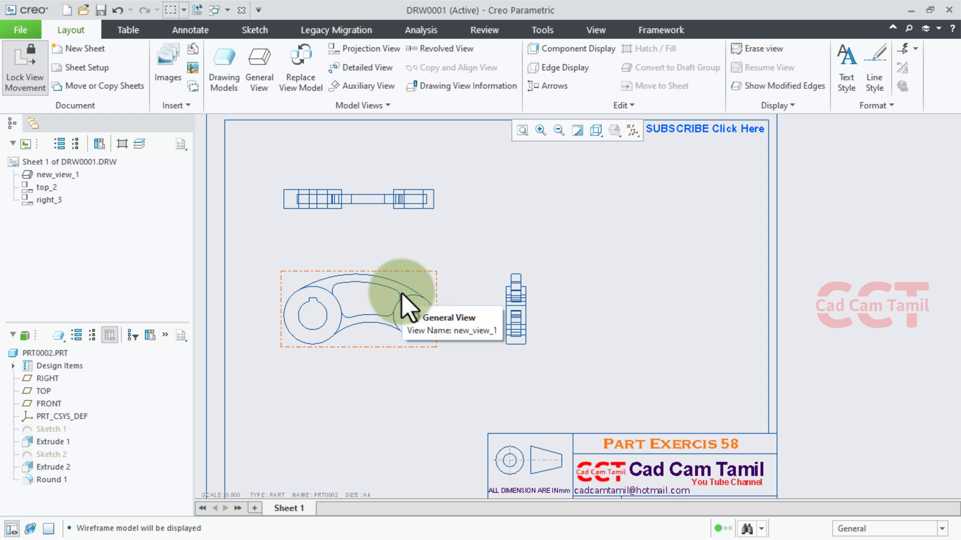
Set the front view new_view_1's display style to Shading.
double_click(416, 288)
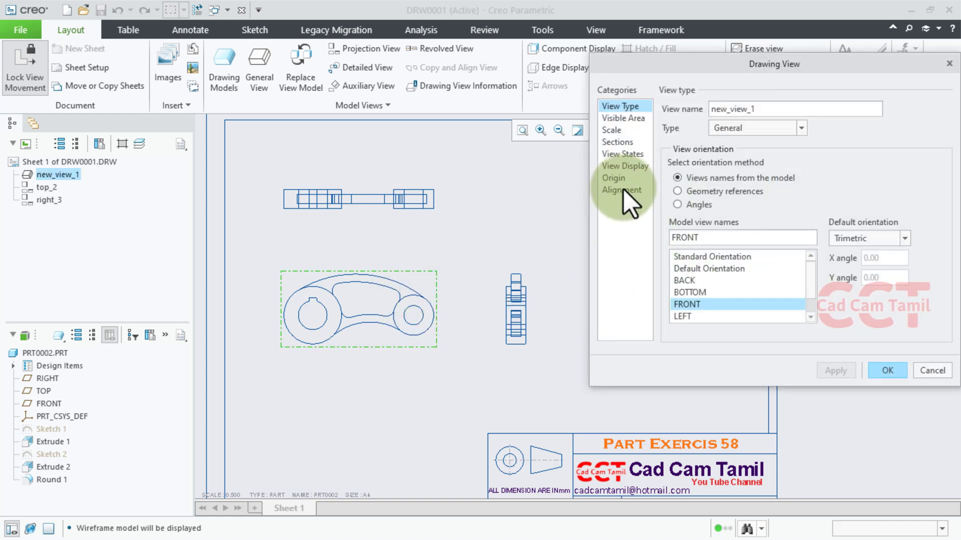
left_click(622, 166)
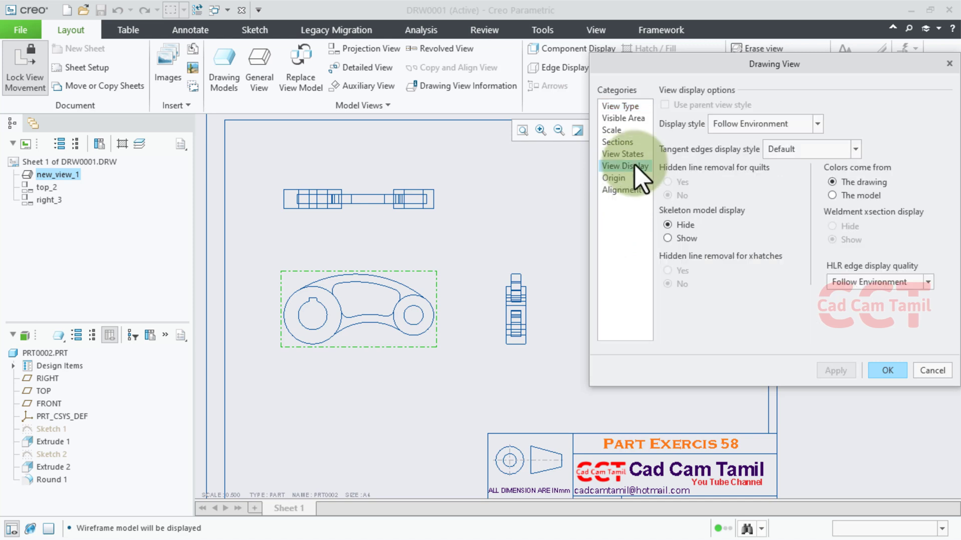
left_click(817, 123)
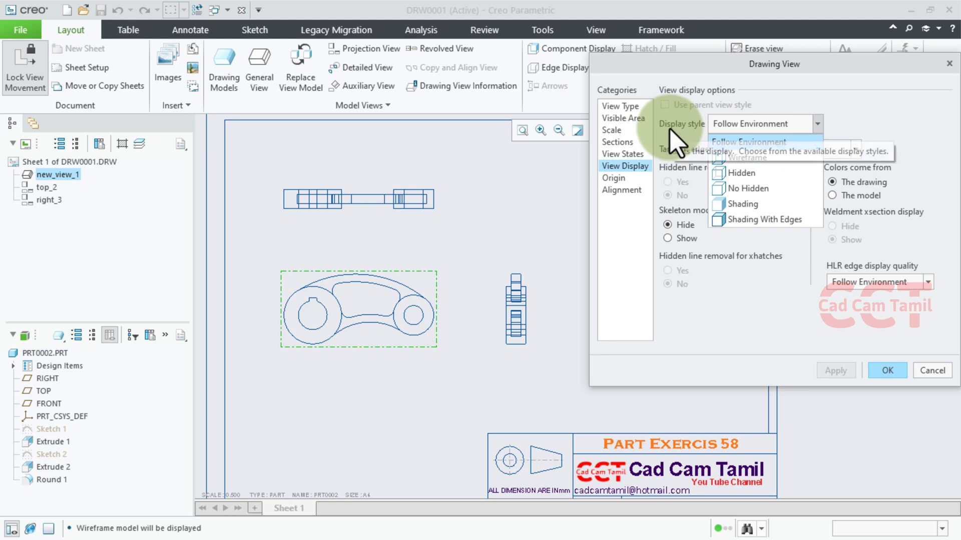
left_click(742, 204)
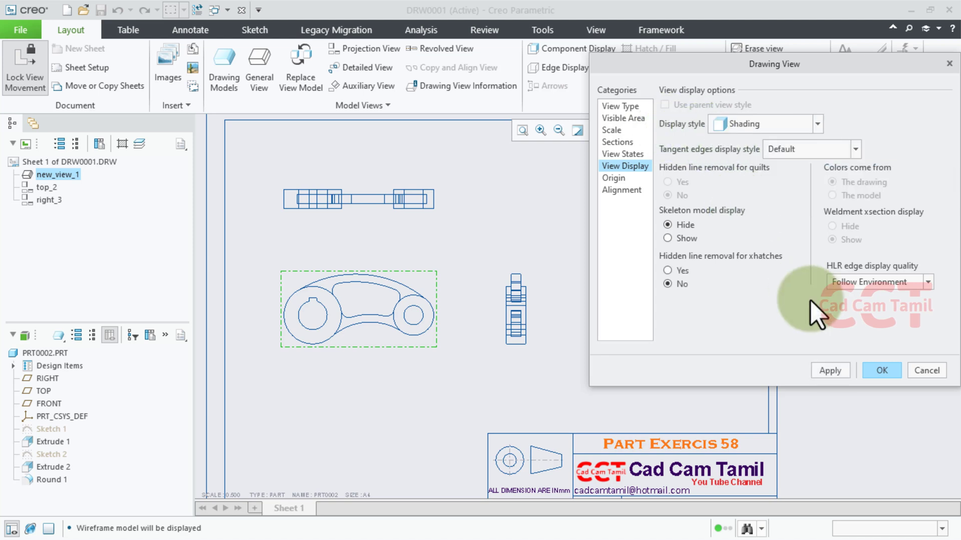
left_click(831, 371)
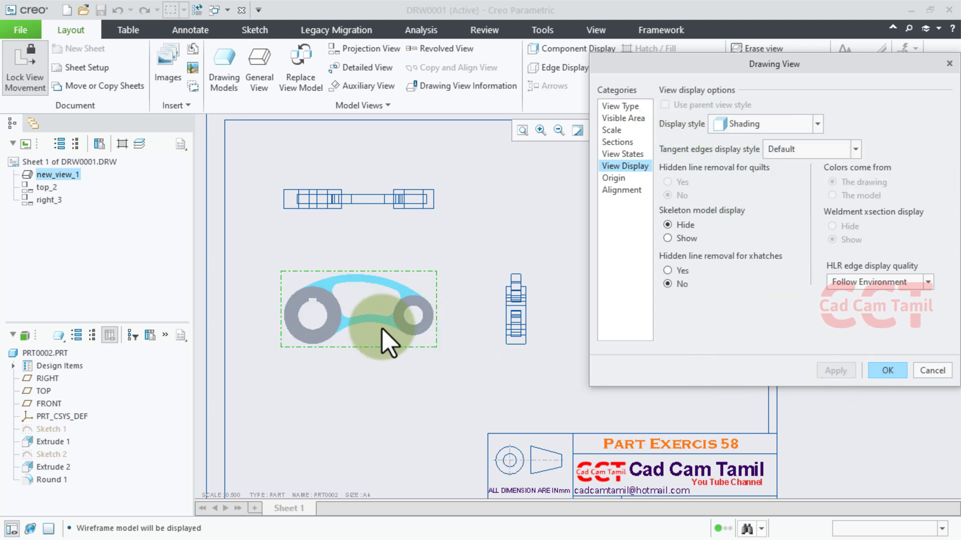
left_click(894, 365)
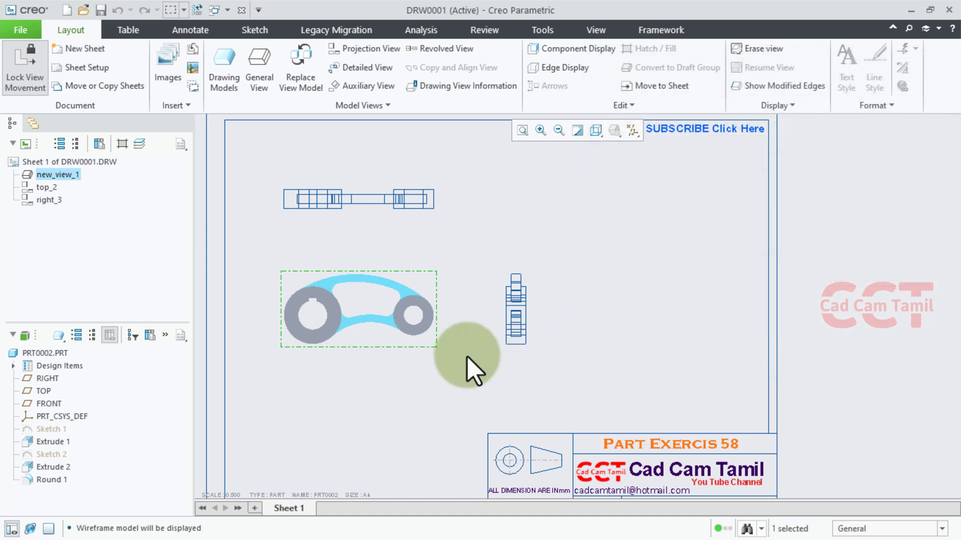
Preview the front view's model dimensions from the Annotate tools, then discard them without adding any.
left_click(202, 30)
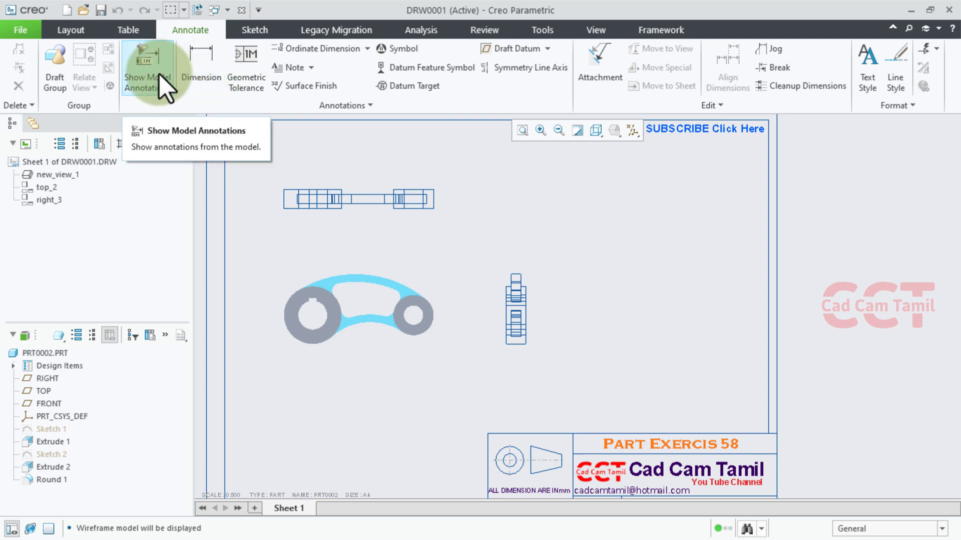
left_click(143, 63)
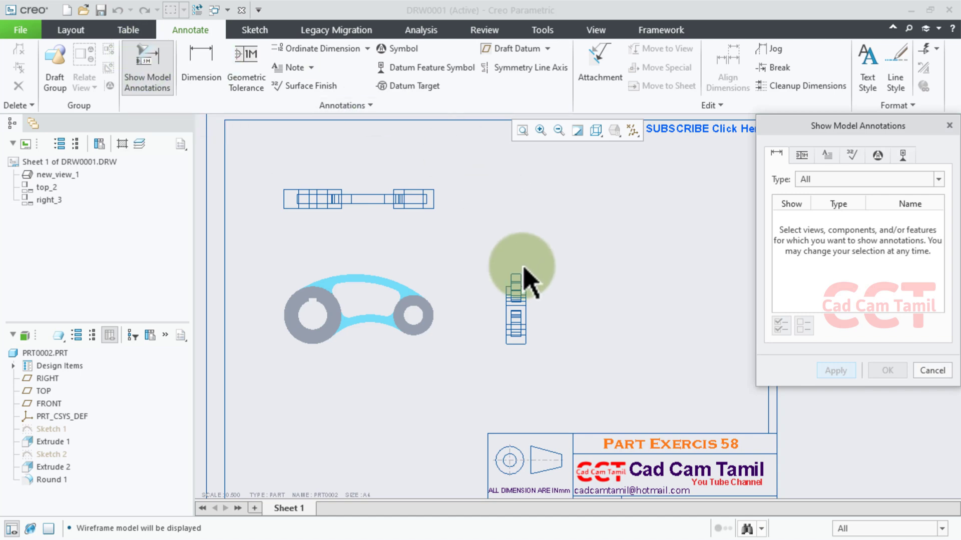
left_click(384, 306)
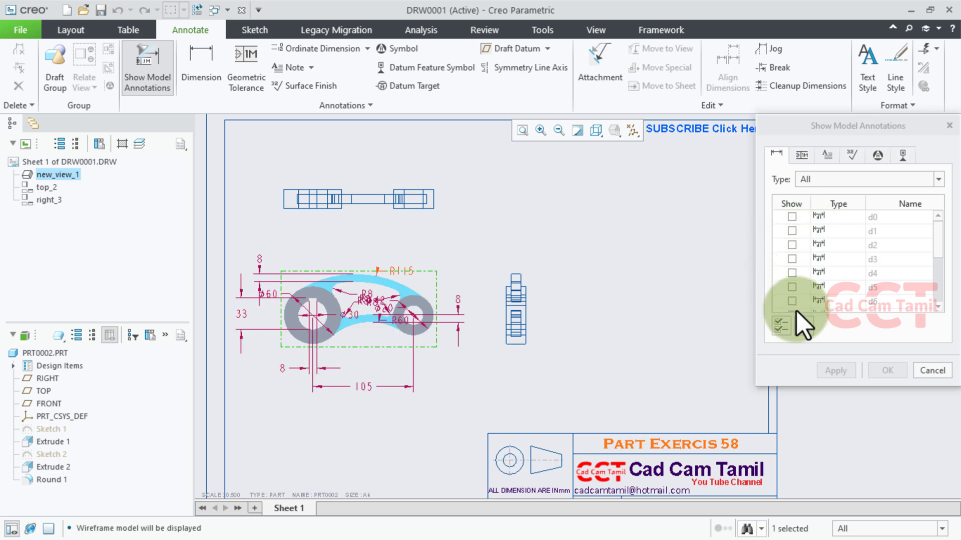
left_click(930, 371)
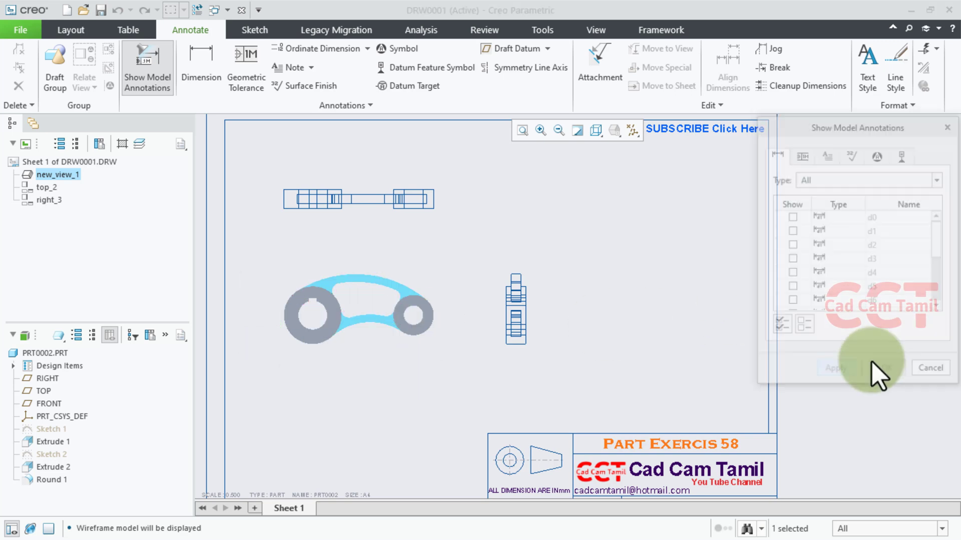
Dimension the front view's outer arc as R115 above it and inner arc as R60 below.
left_click(207, 64)
left_click(383, 276)
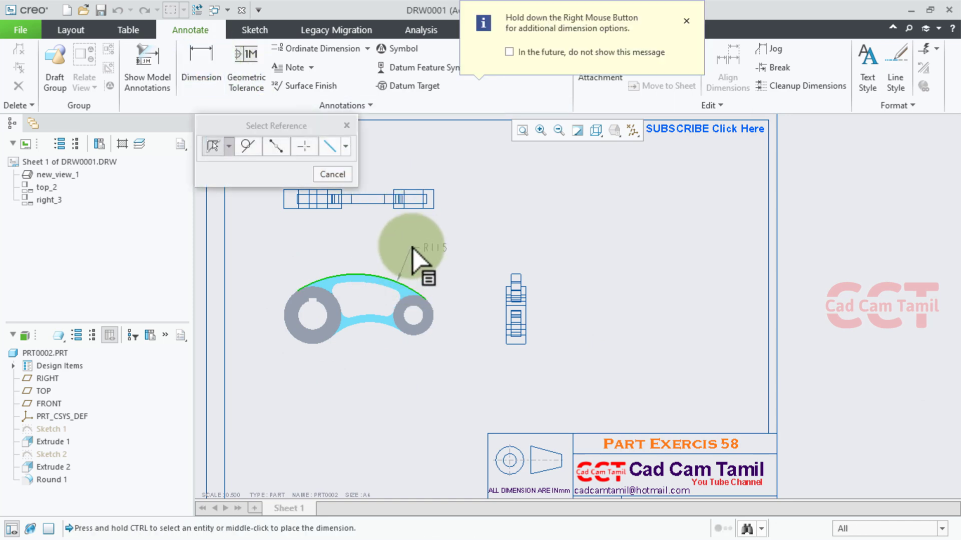
middle_click(423, 241)
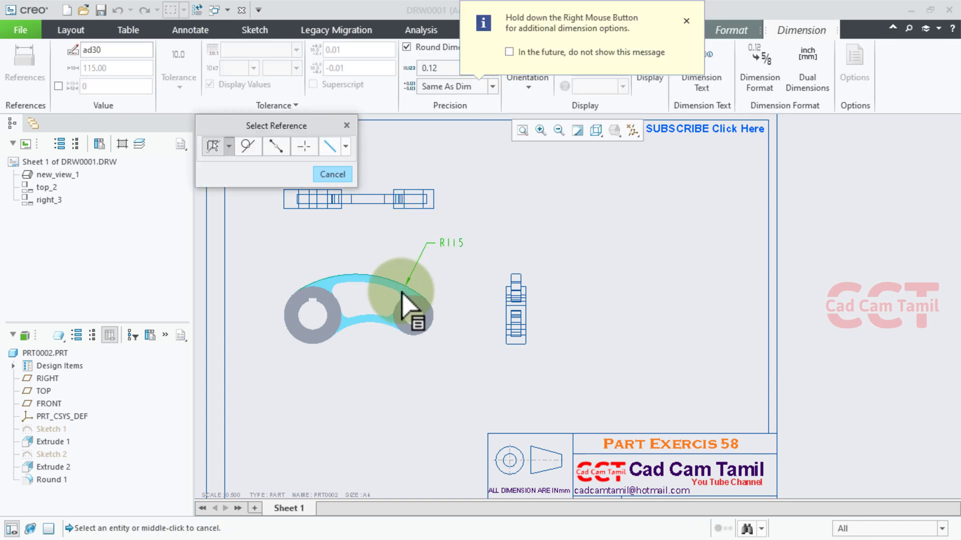
scroll(331, 351, "up", 1)
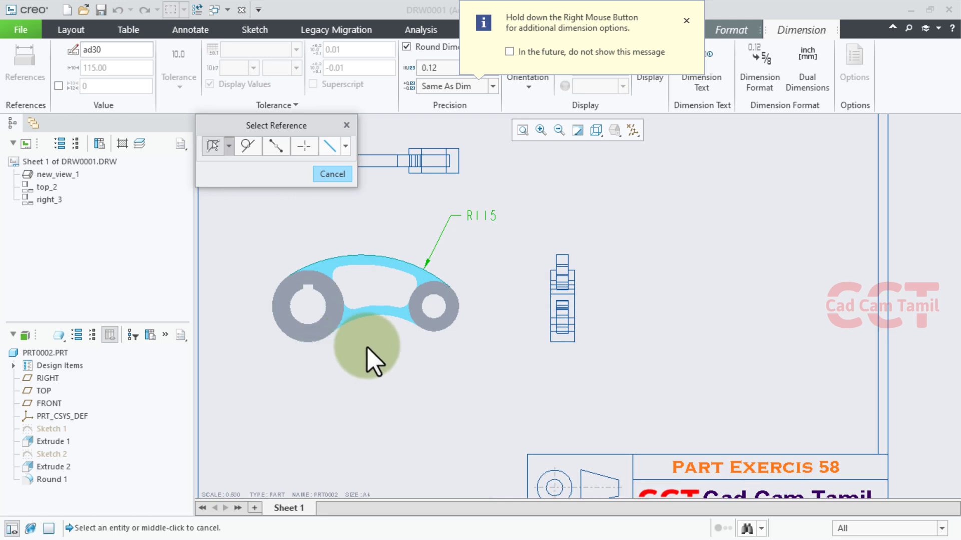
scroll(366, 347, "up", 2)
left_click(384, 299)
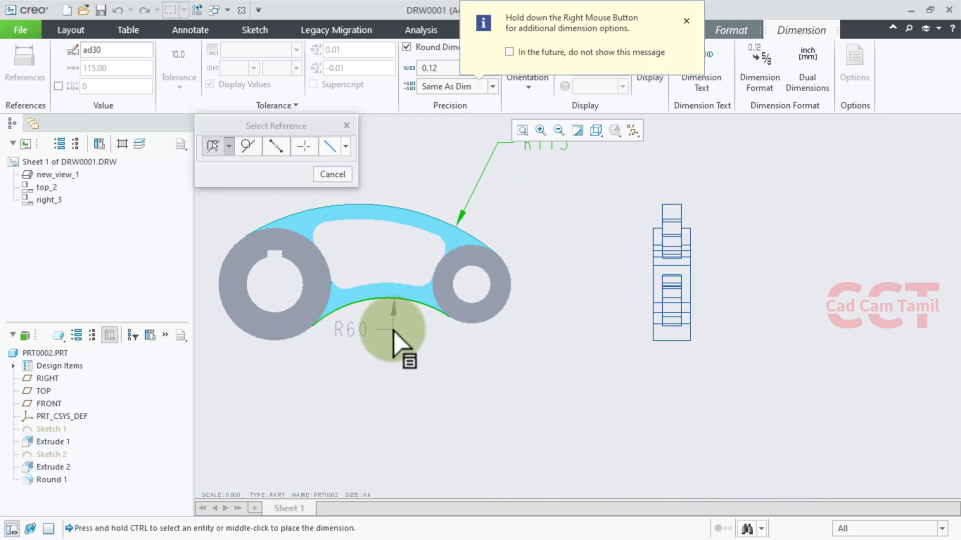
middle_click(380, 358)
scroll(516, 300, "down", 1)
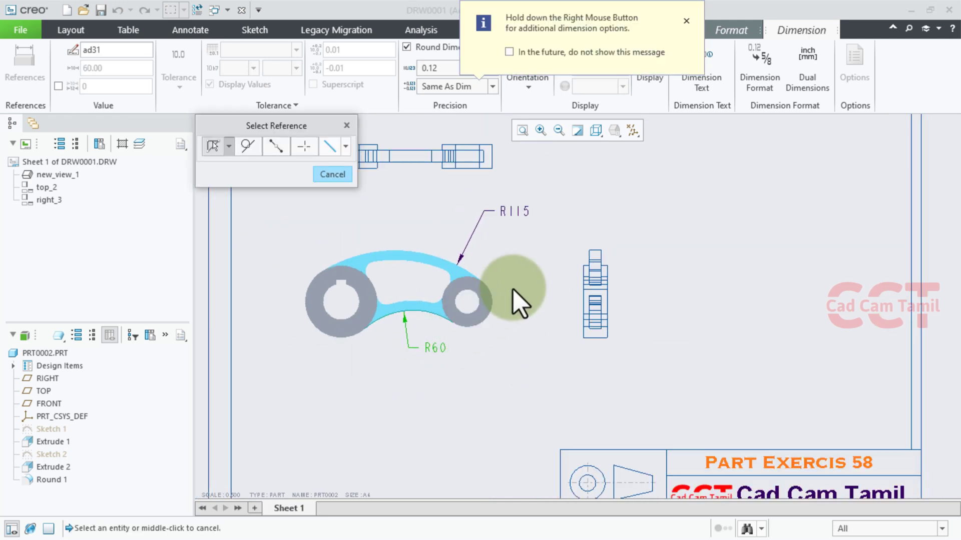
middle_click(515, 300)
scroll(515, 300, "down", 1)
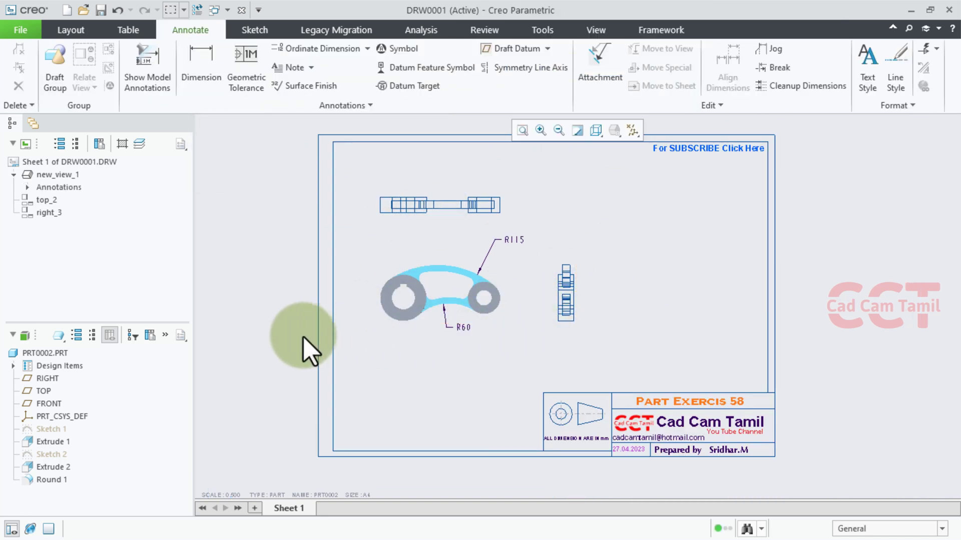
Return to the Layout tools, check the sheet by zooming, and list the open windows.
left_click(71, 30)
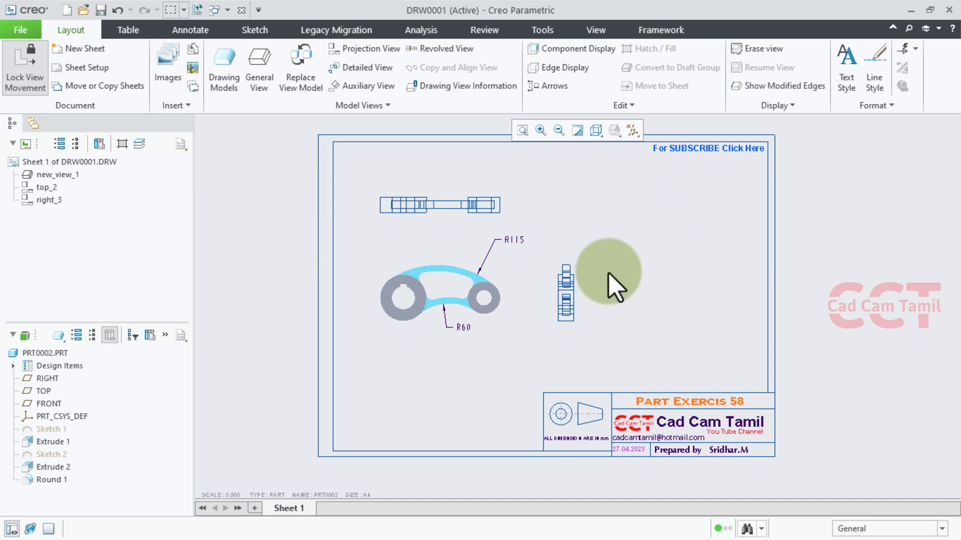
scroll(780, 343, "up", 2)
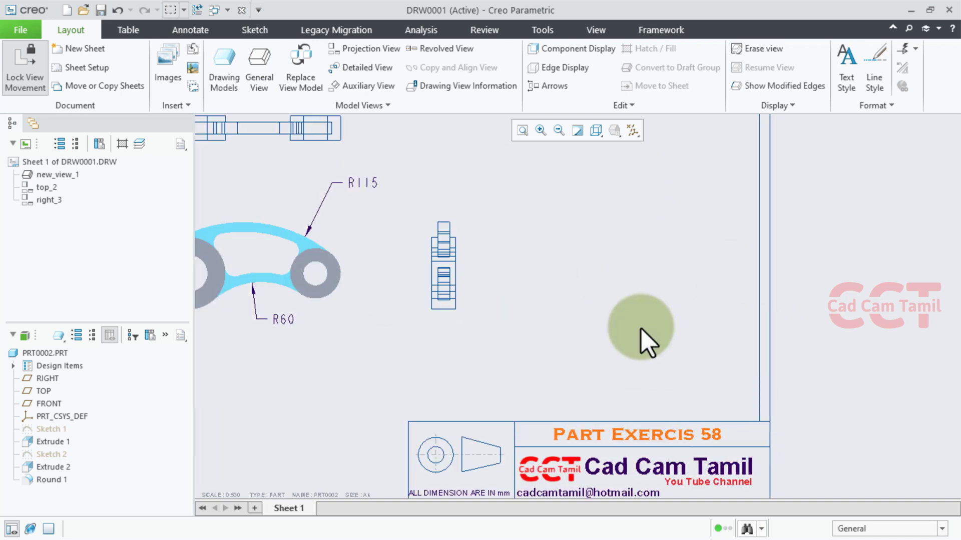
scroll(600, 328, "down", 2)
scroll(601, 331, "down", 1)
scroll(467, 300, "up", 2)
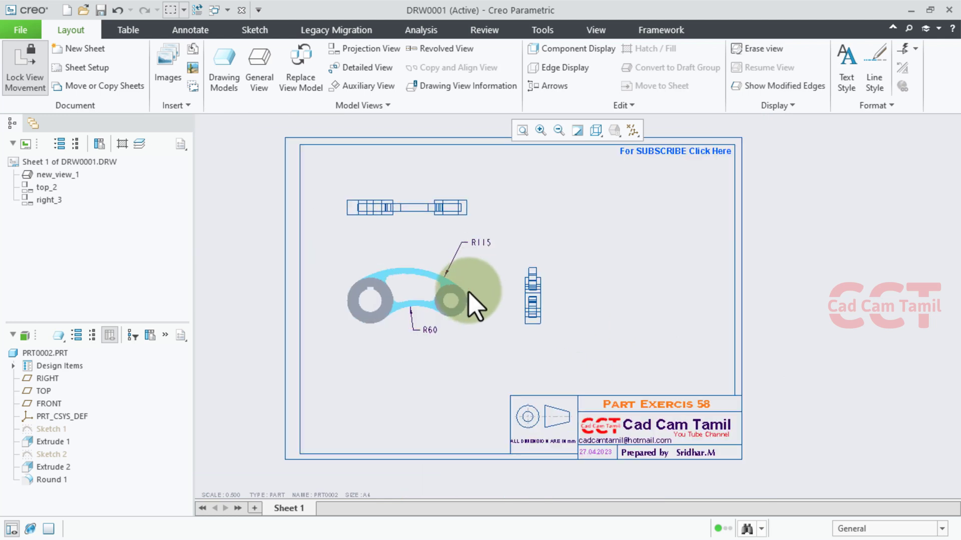
scroll(390, 370, "up", 1)
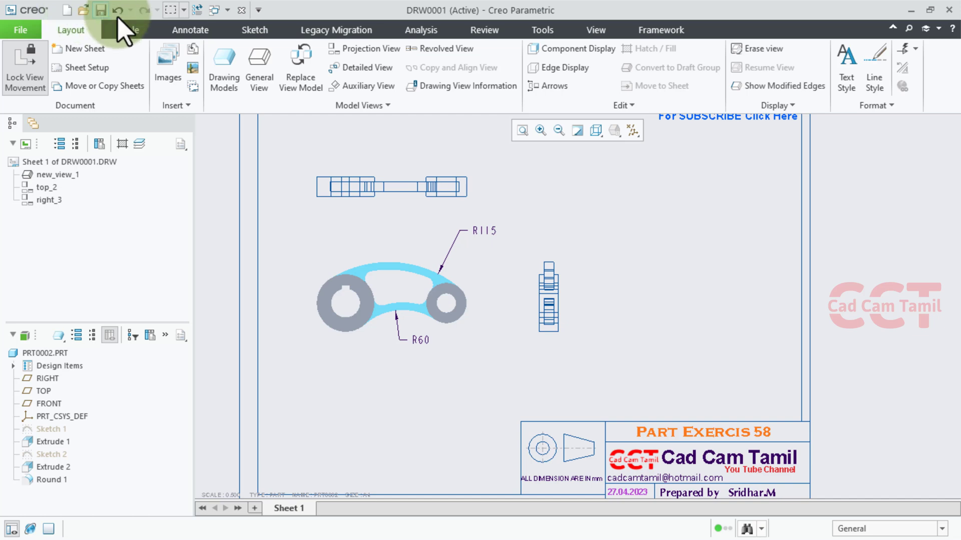
left_click(215, 10)
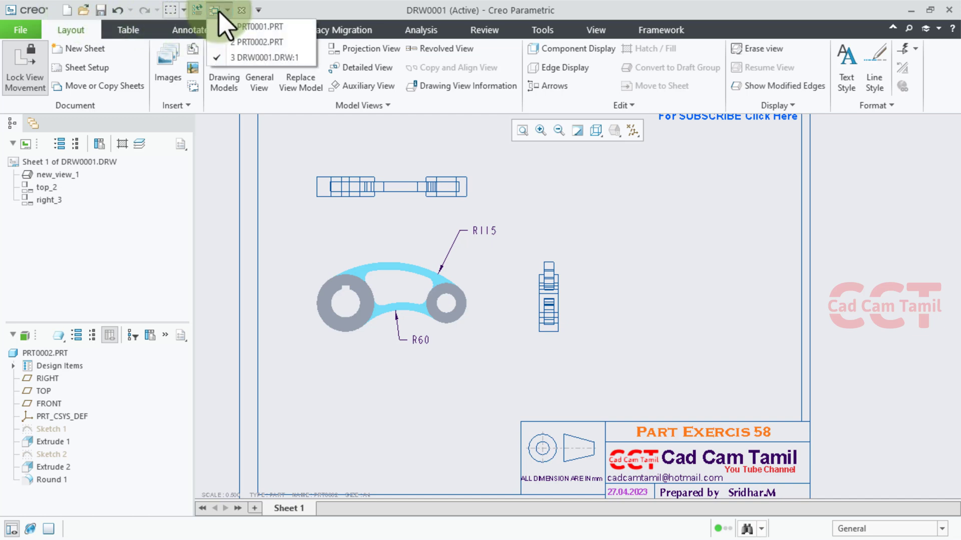
Activate the PRT0001.PRT window to show the shaded 3D lever link.
left_click(250, 27)
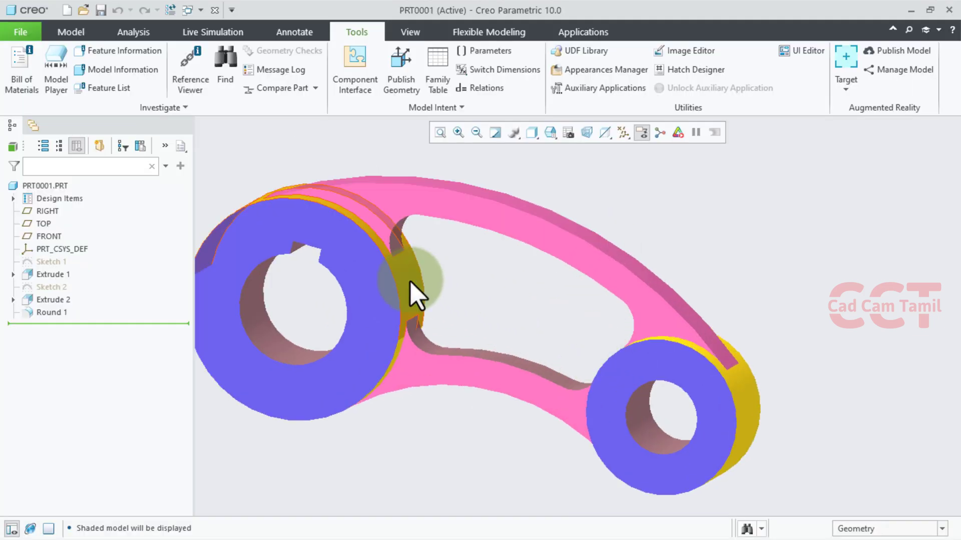
scroll(413, 292, "down", 2)
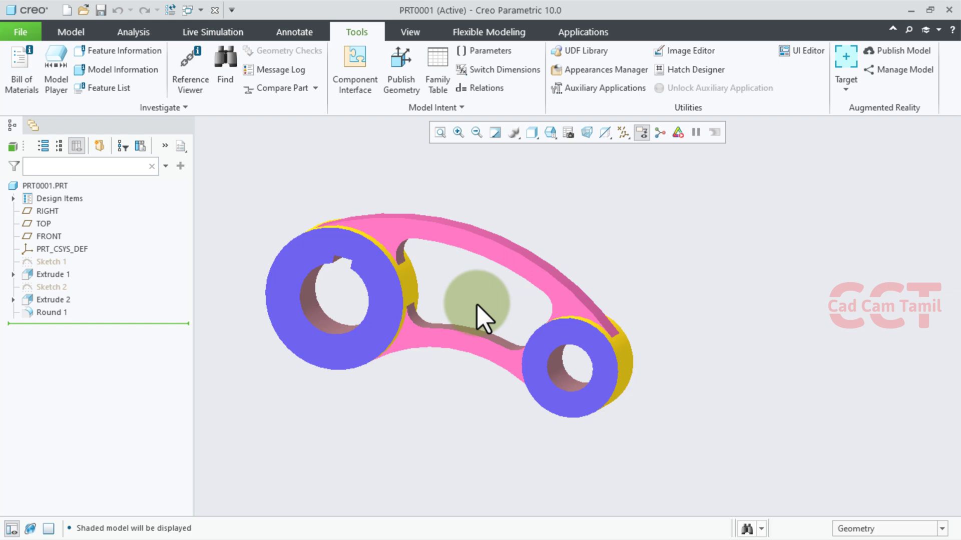